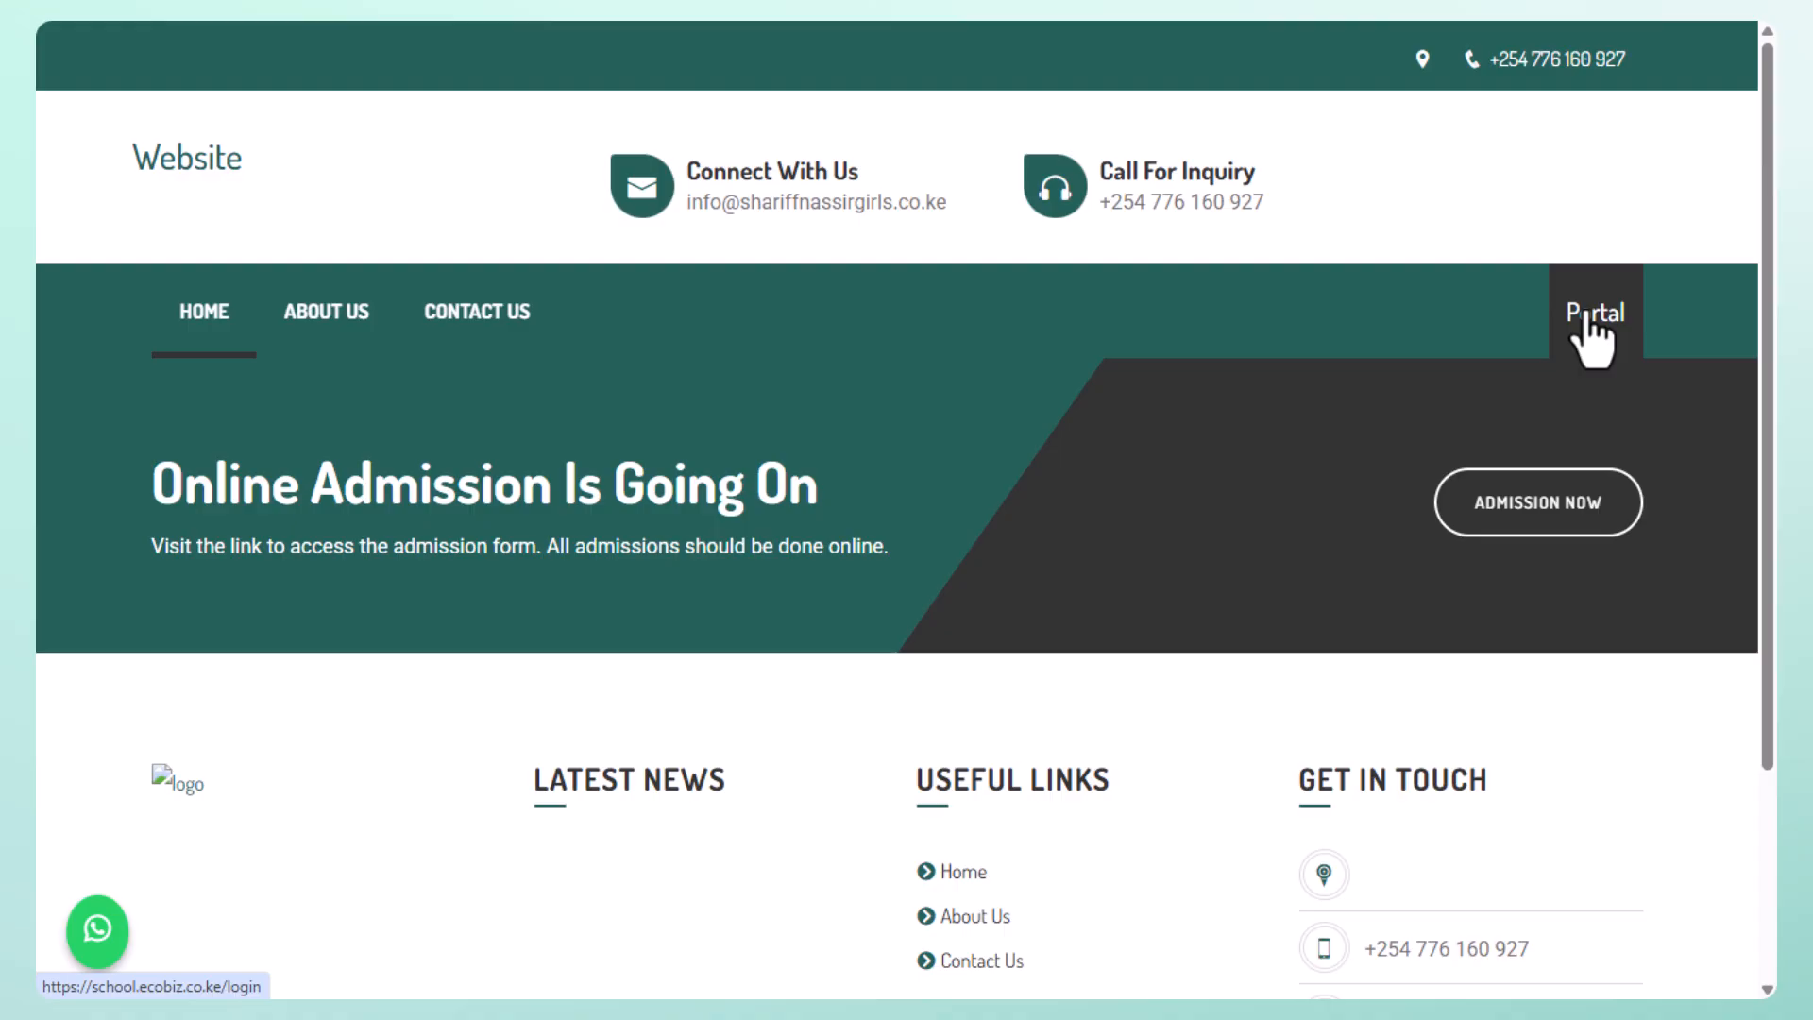
- Sign in to the school portal with the pre-filled administrator credentials and open the system settings
{"action": "left_click", "coordinate": [1588, 316]}
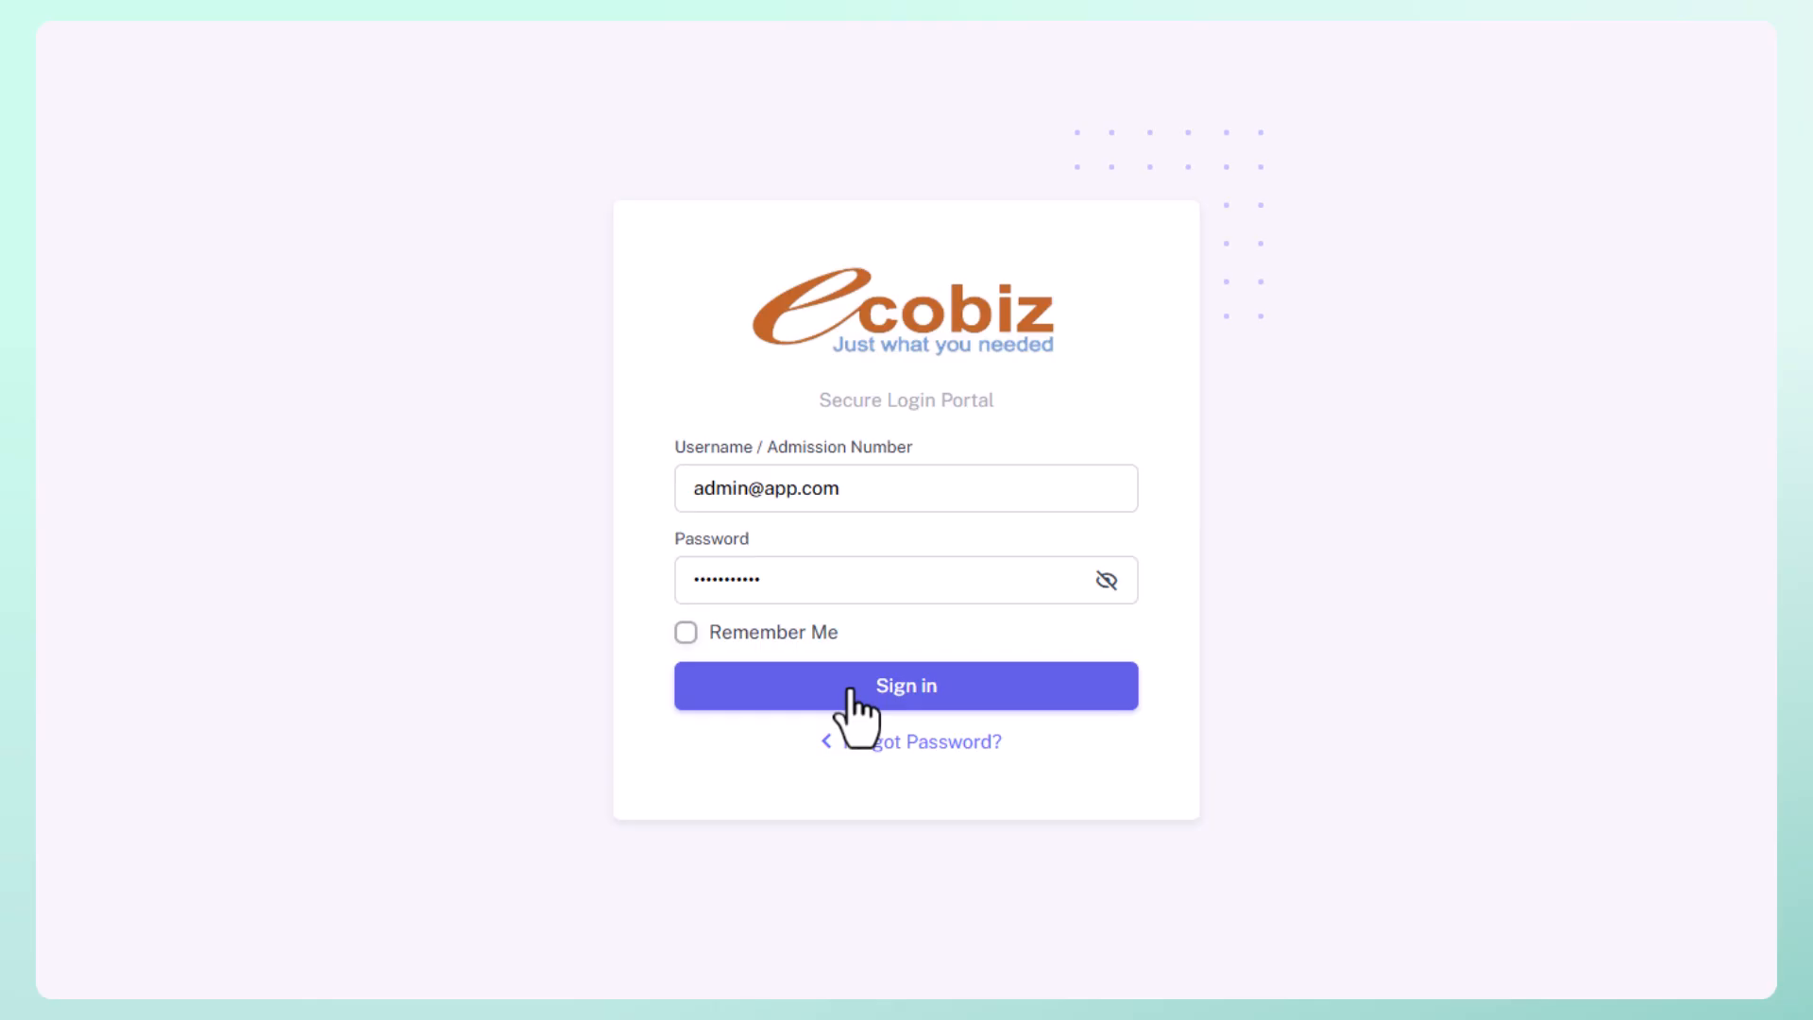
{"action": "left_click", "coordinate": [849, 691]}
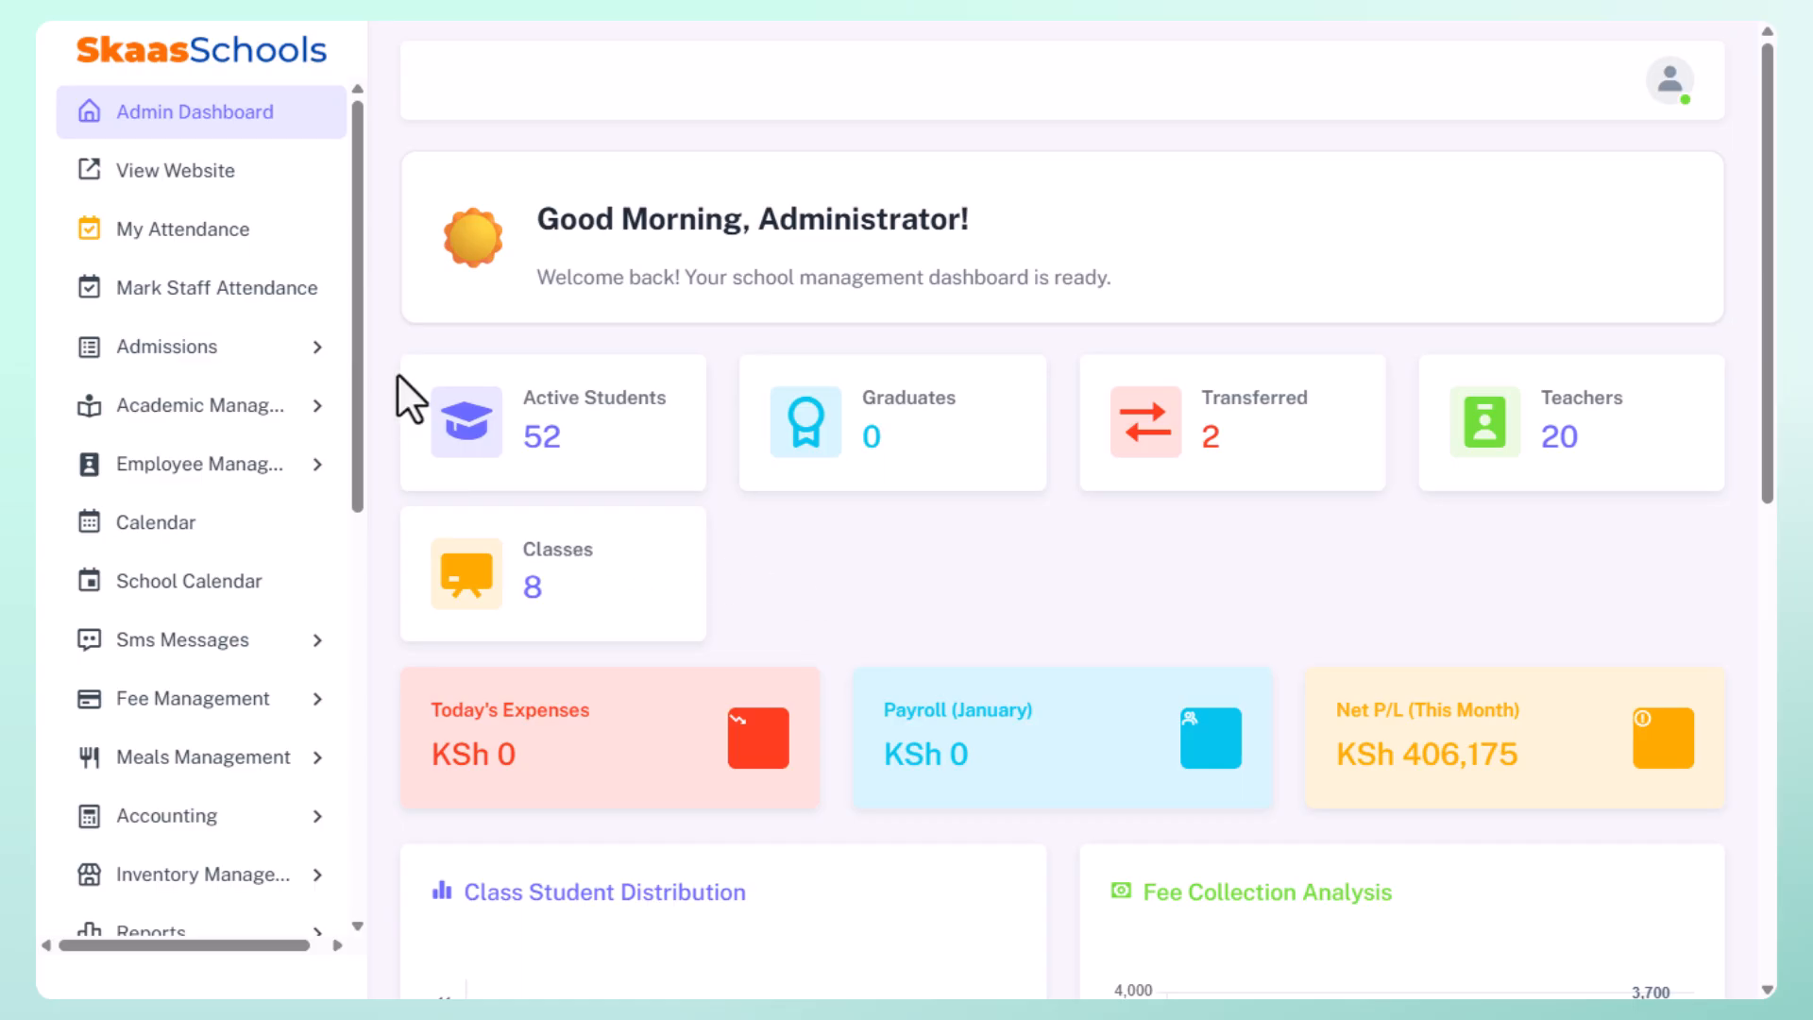
{"action": "scroll", "coordinate": [304, 416], "scroll_direction": "down", "scroll_amount": 6}
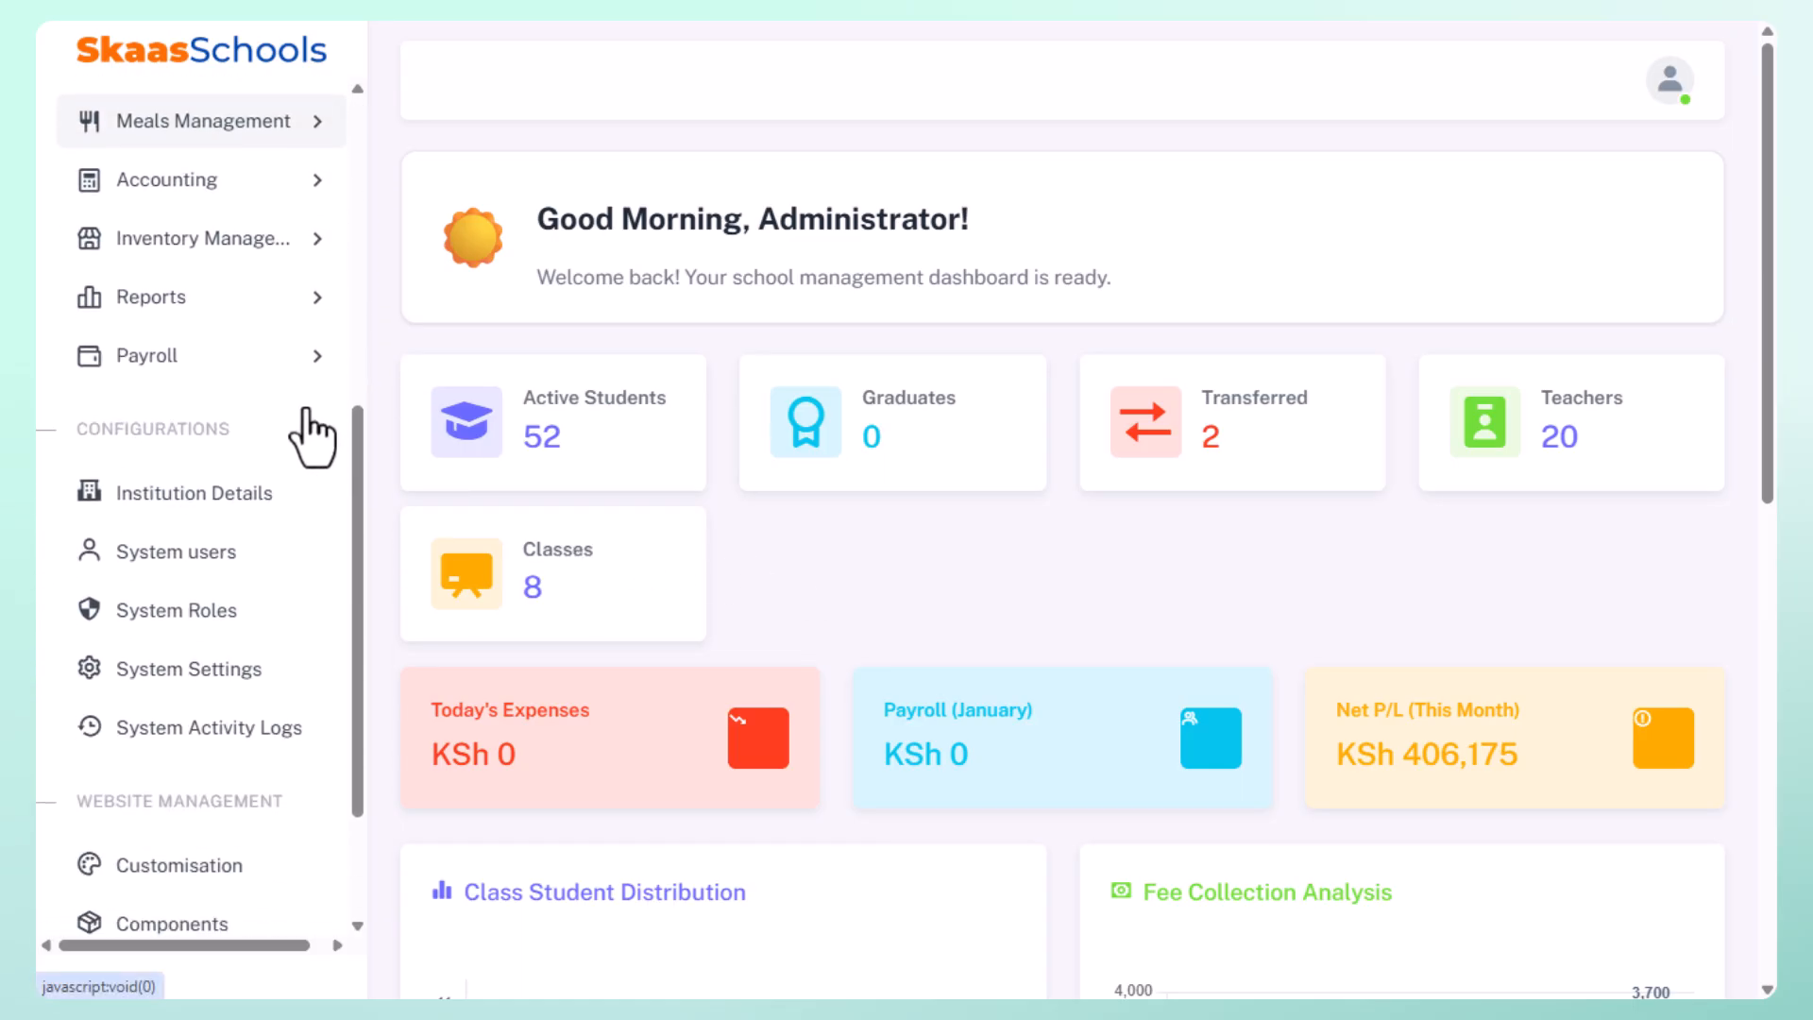
{"action": "scroll", "coordinate": [304, 415], "scroll_direction": "down", "scroll_amount": 1}
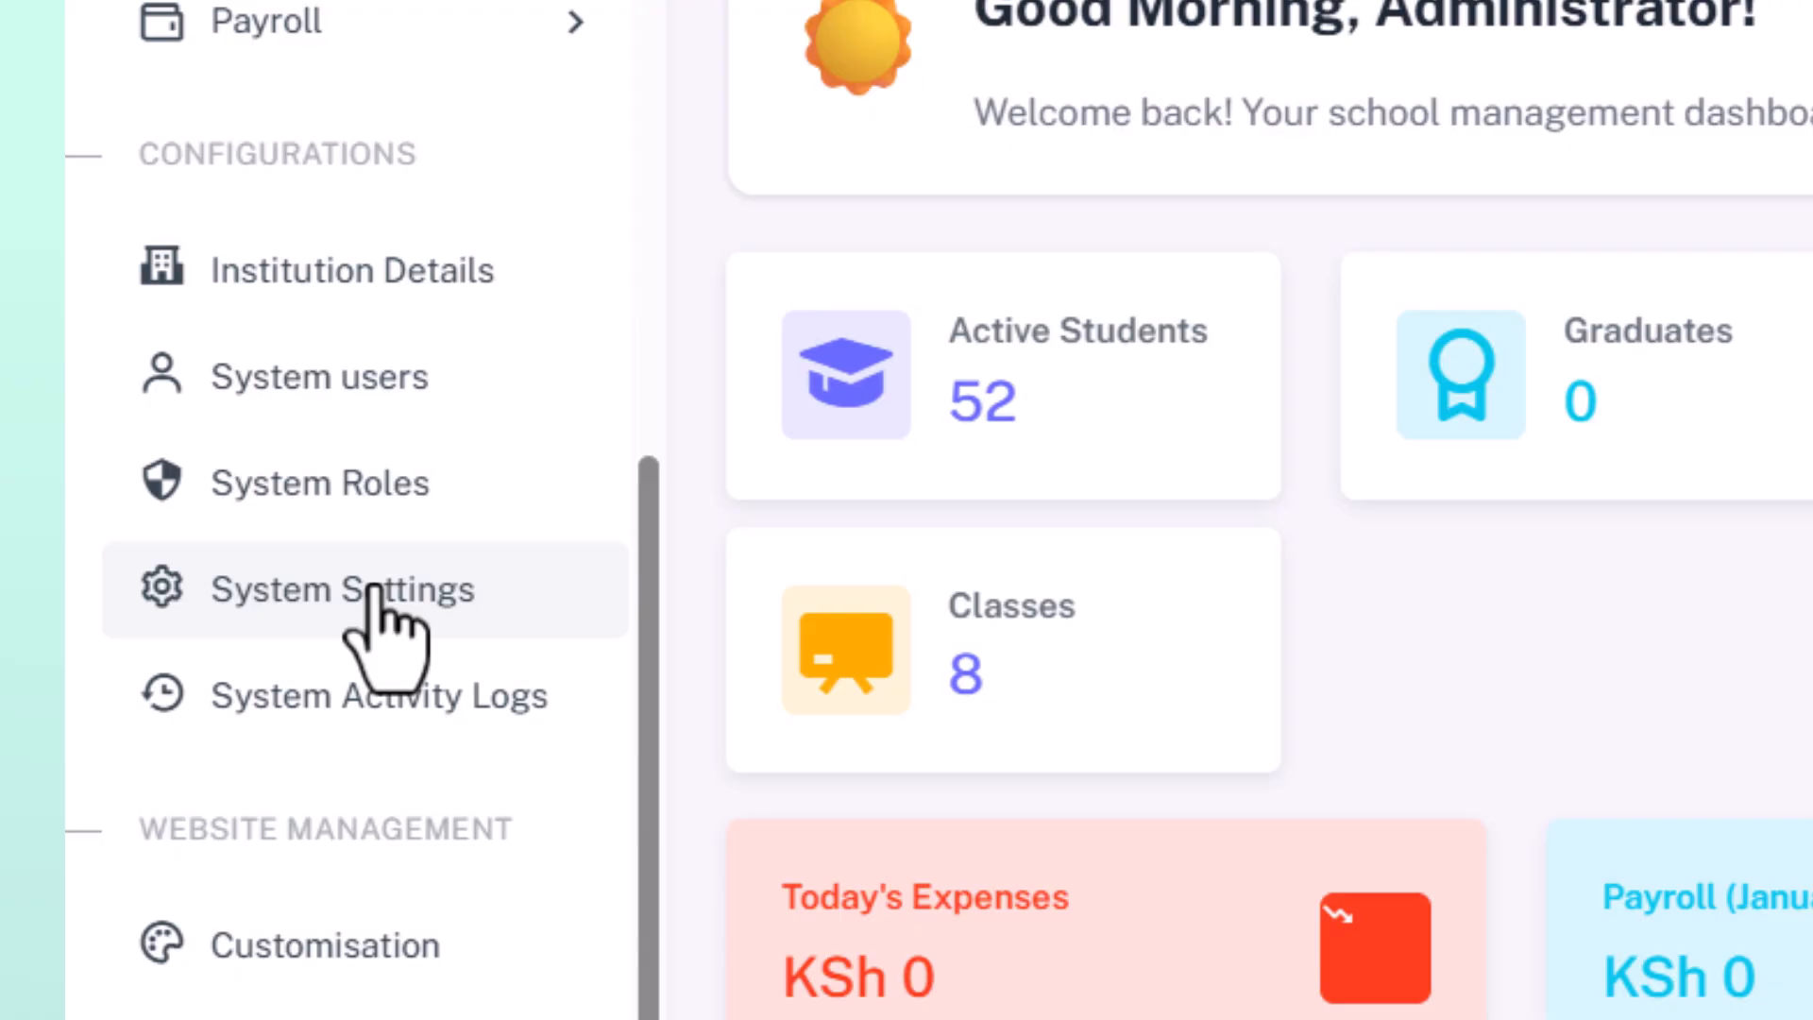
{"action": "left_click", "coordinate": [375, 590]}
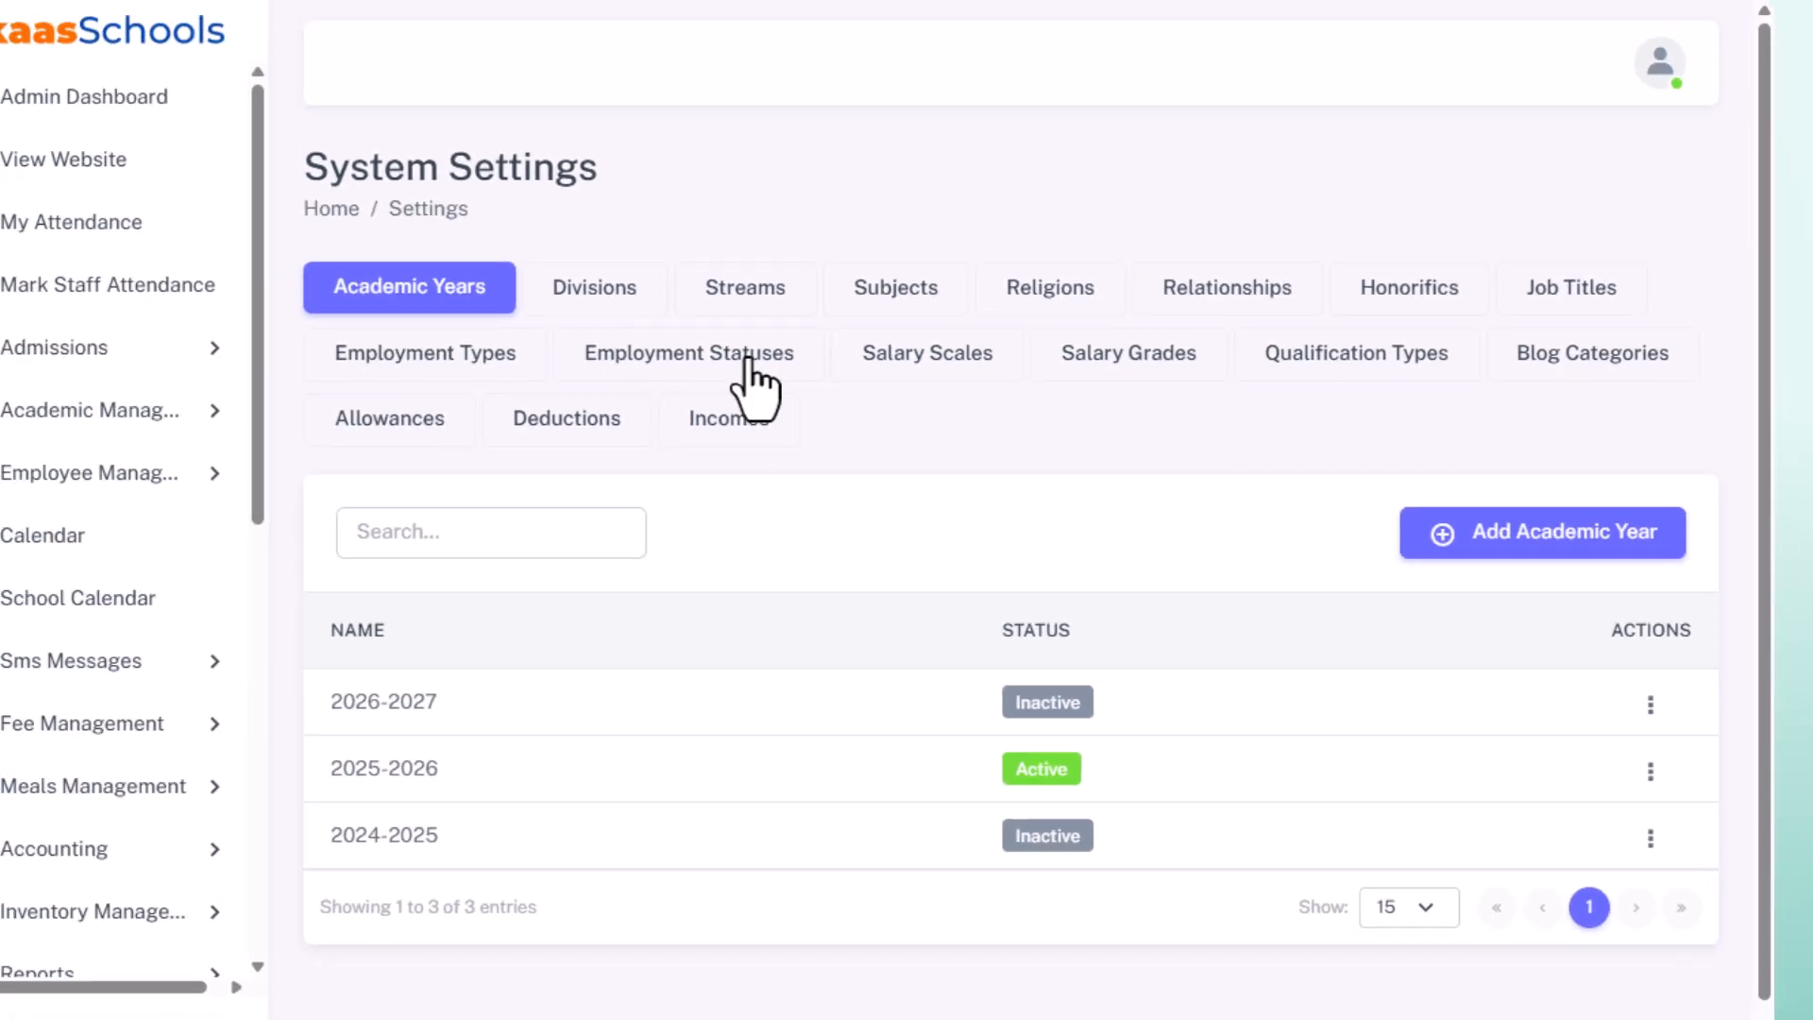
- Start a new academic year named 2027-2028 and set its start date to 06/30/2027
{"action": "left_click", "coordinate": [1343, 677]}
{"action": "left_click", "coordinate": [36, 89]}
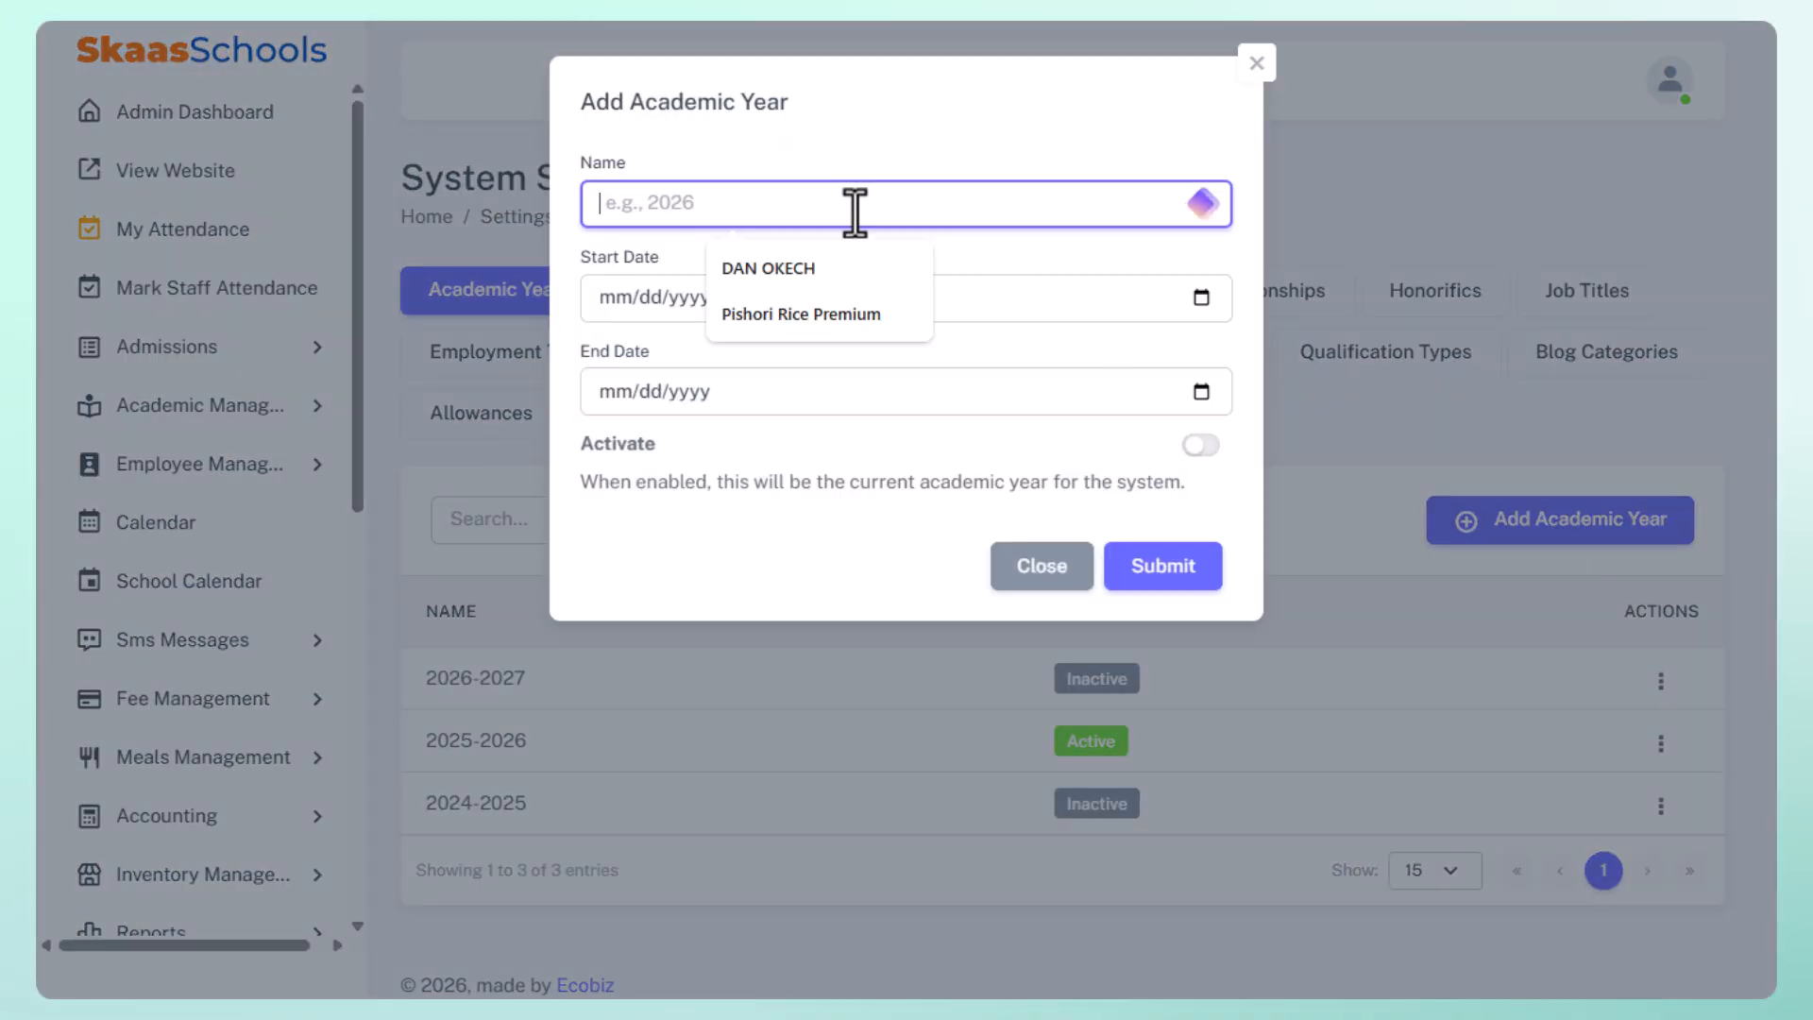
{"action": "type", "text": "2027-2028"}
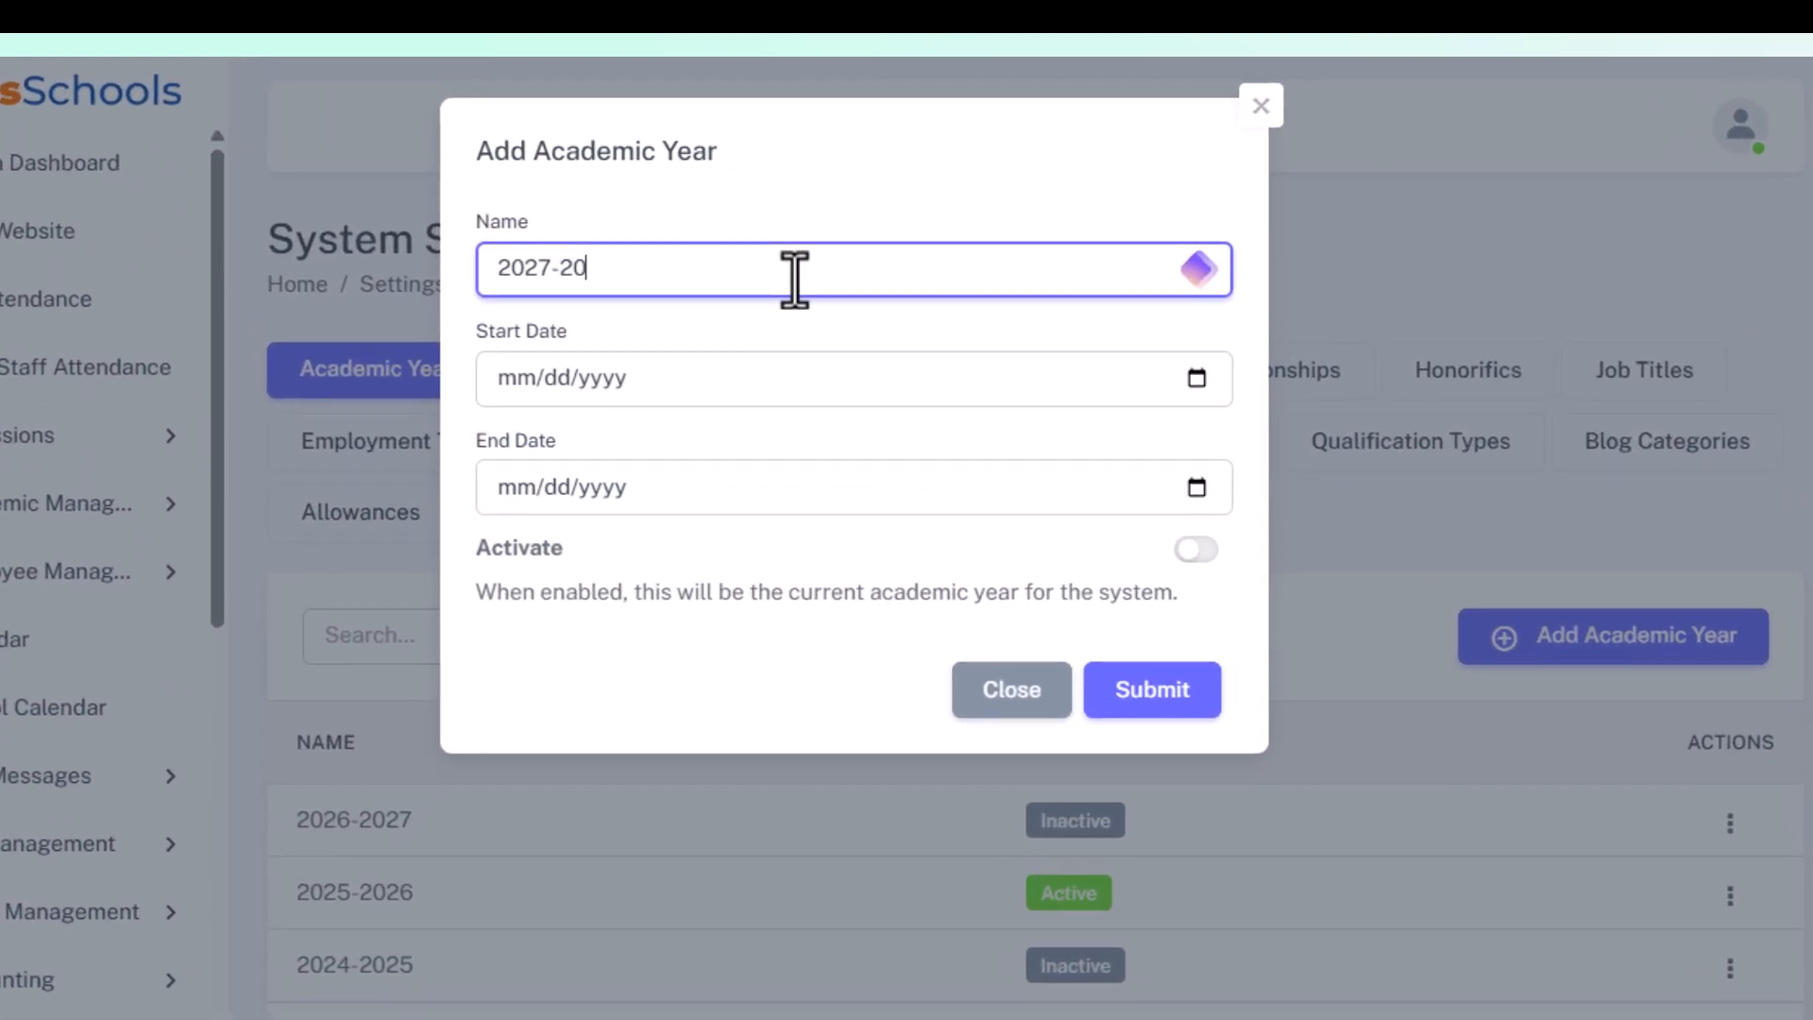
{"action": "left_click", "coordinate": [1196, 378]}
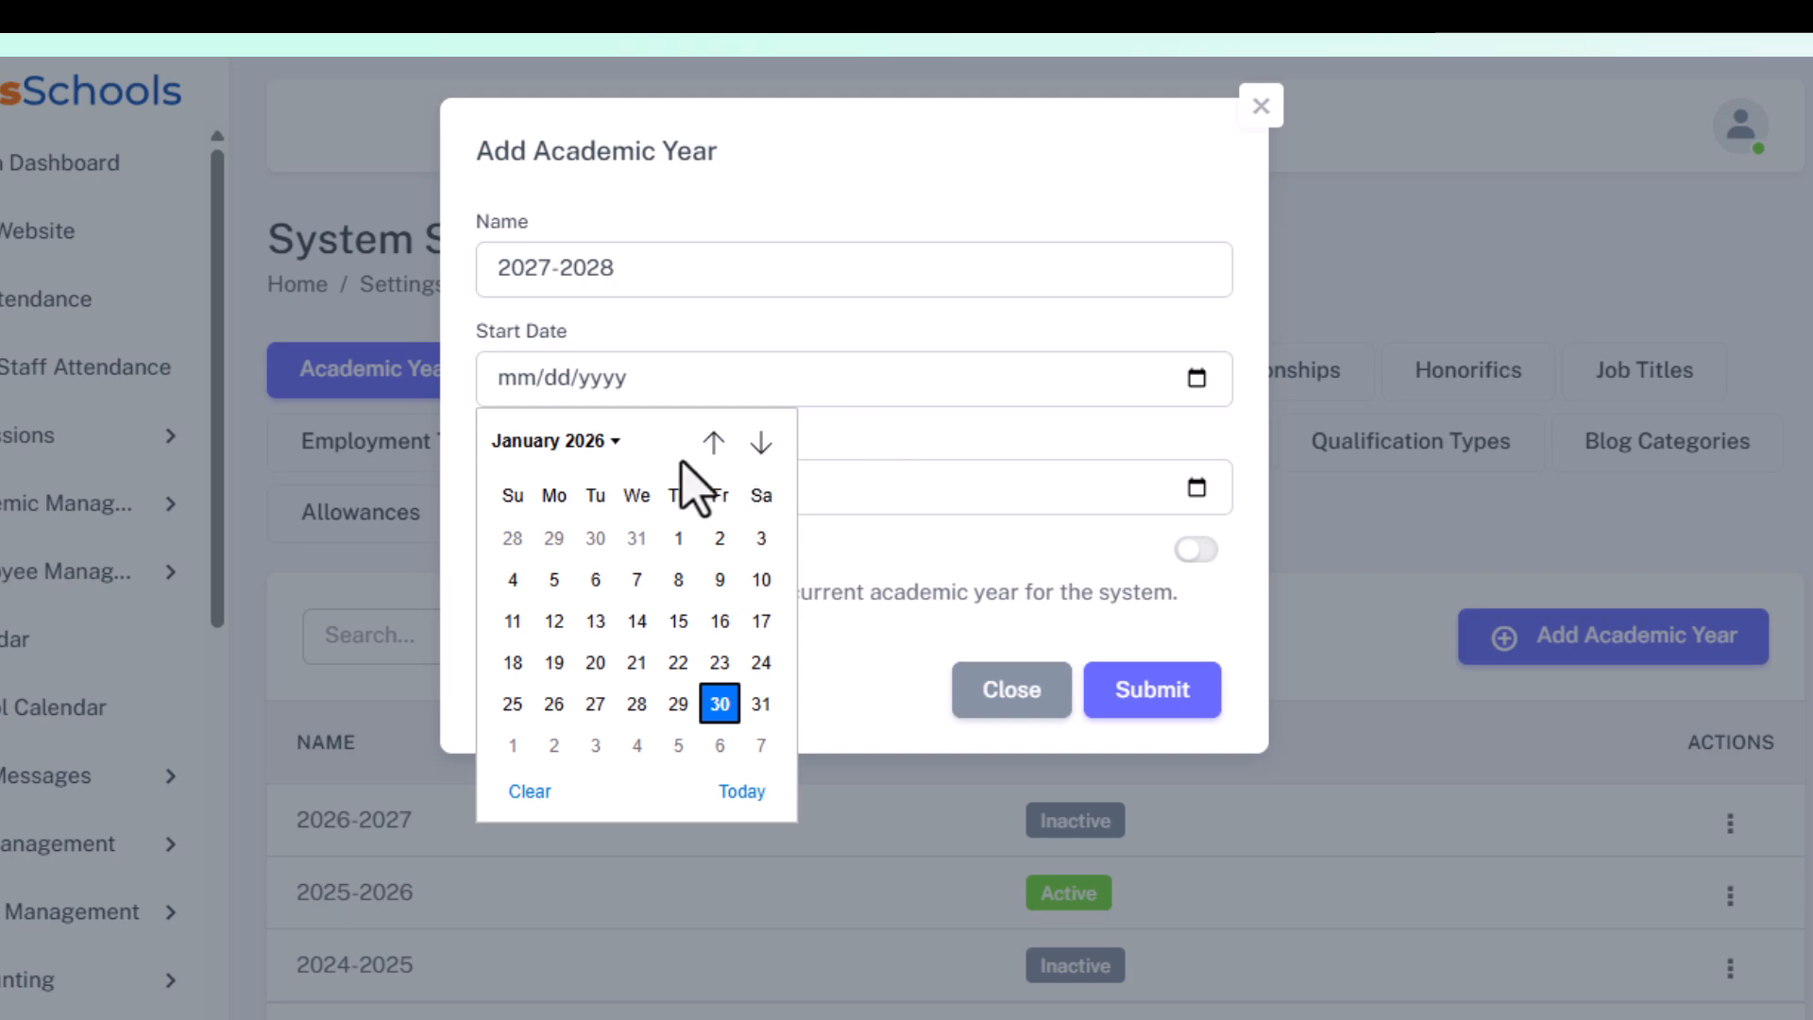
{"action": "left_click", "coordinate": [609, 436]}
{"action": "left_click", "coordinate": [600, 661]}
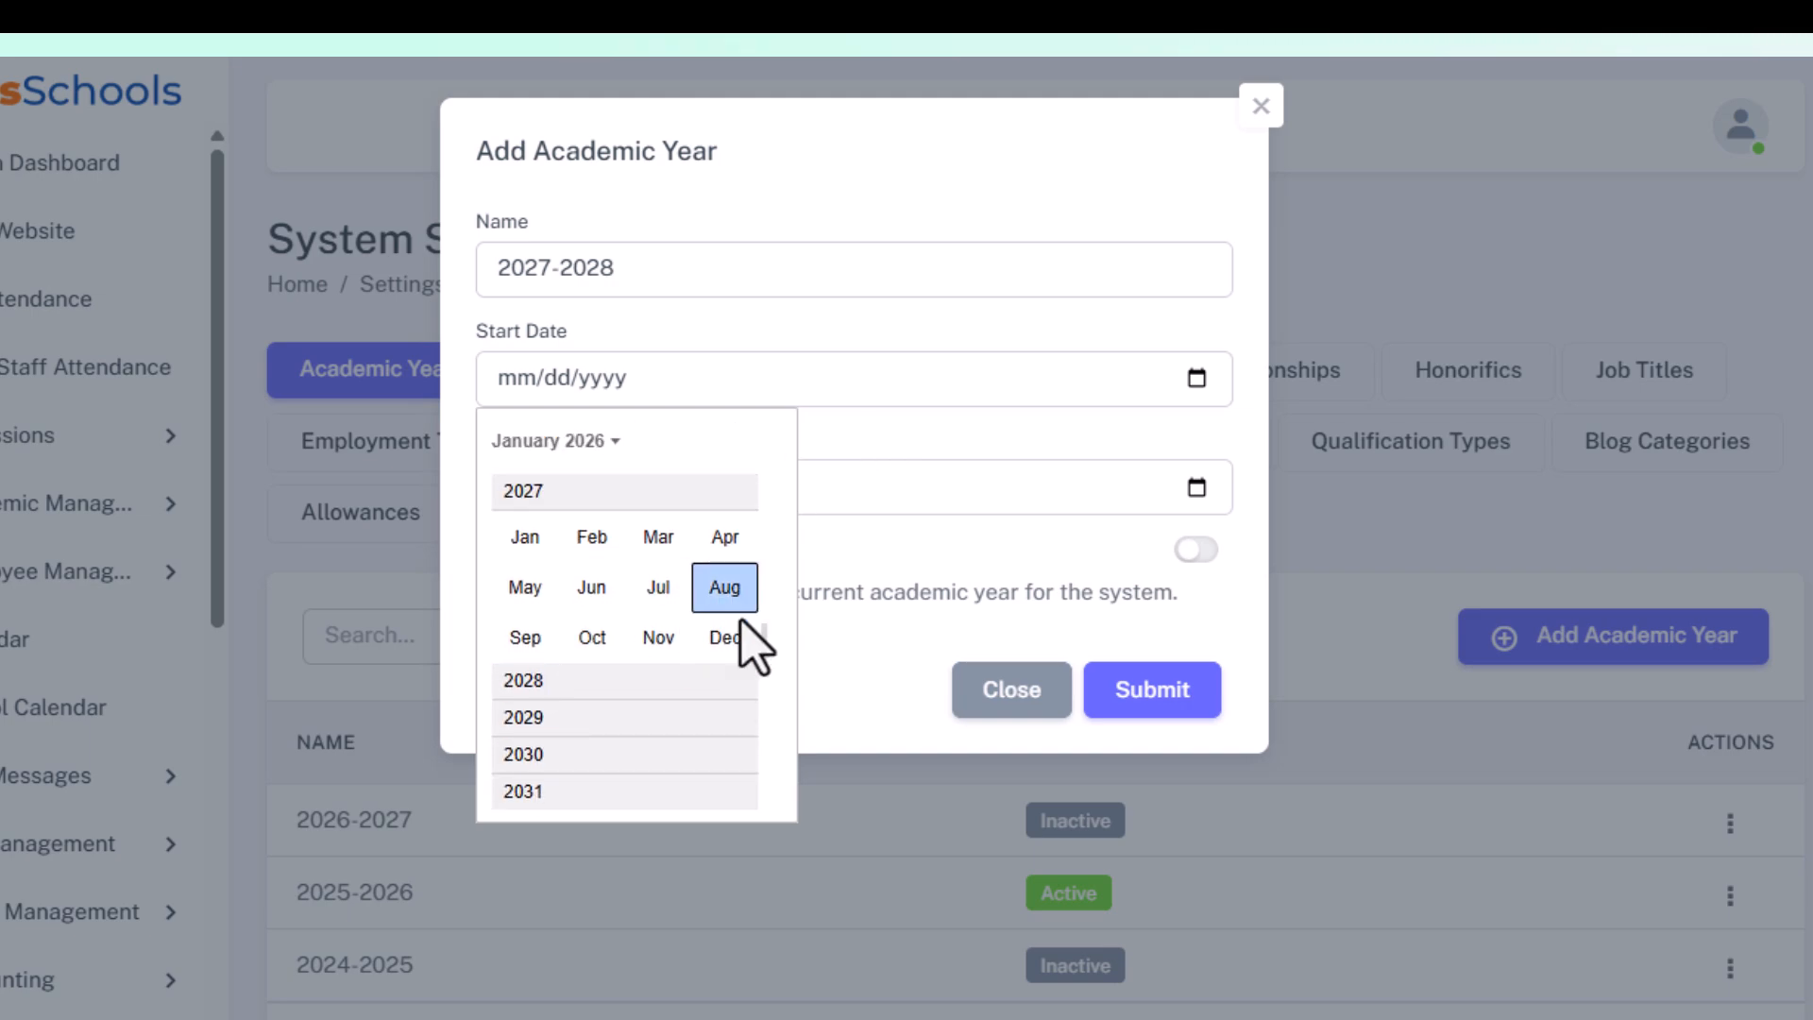
{"action": "left_click", "coordinate": [593, 584]}
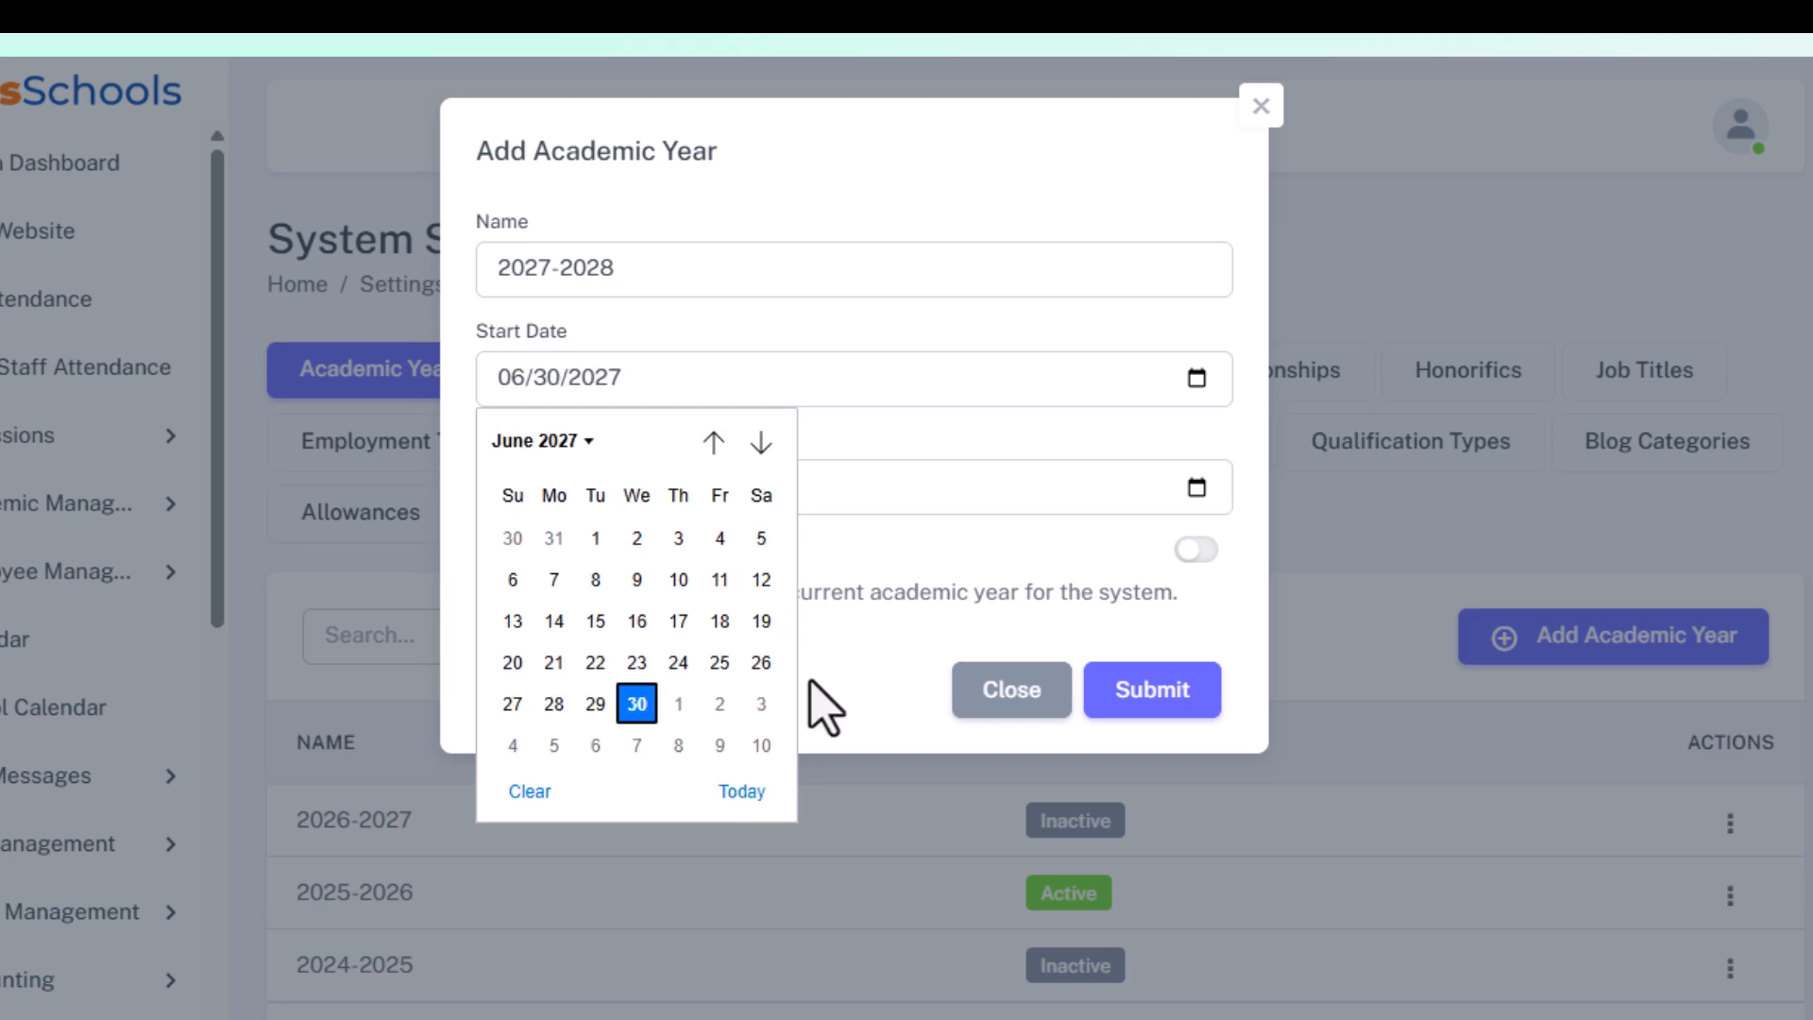
{"action": "left_click", "coordinate": [914, 468]}
- Mark the new academic year as active with an end date of 06/30/2028 and submit it
{"action": "left_click", "coordinate": [1194, 550]}
{"action": "left_click", "coordinate": [1197, 488]}
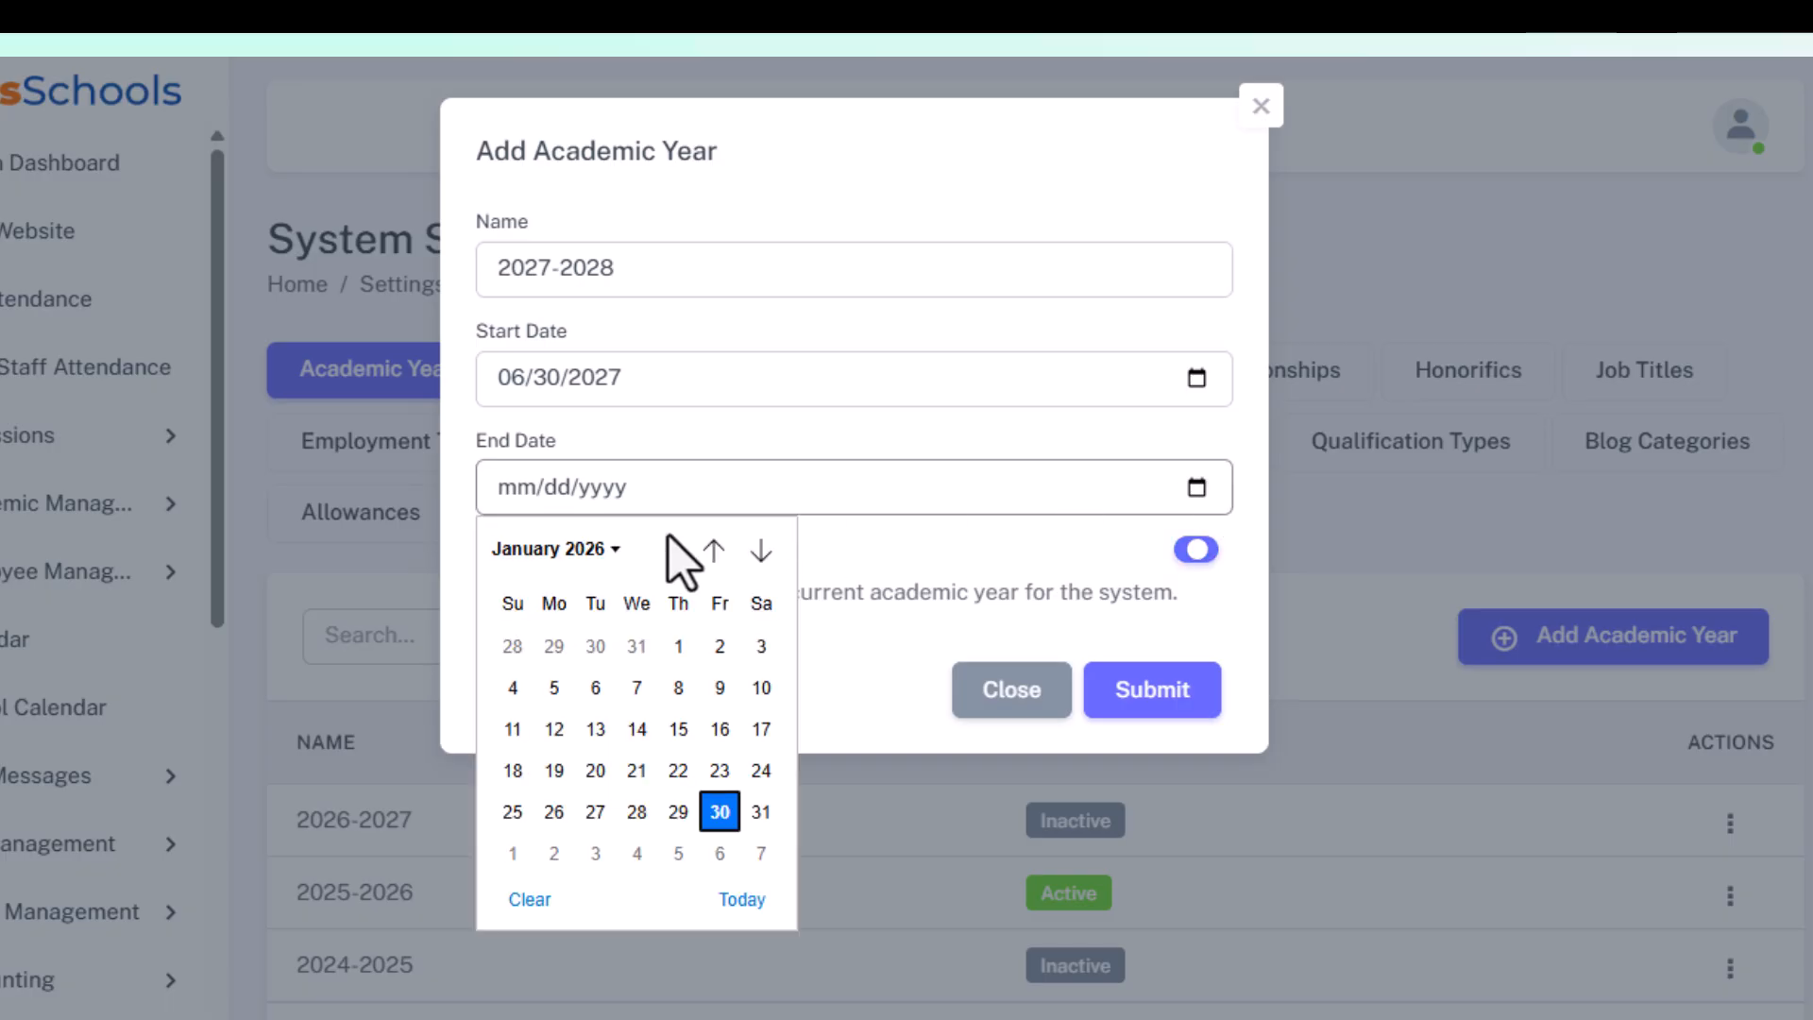
{"action": "left_click", "coordinate": [603, 549]}
{"action": "left_click", "coordinate": [527, 824]}
{"action": "left_click", "coordinate": [593, 695]}
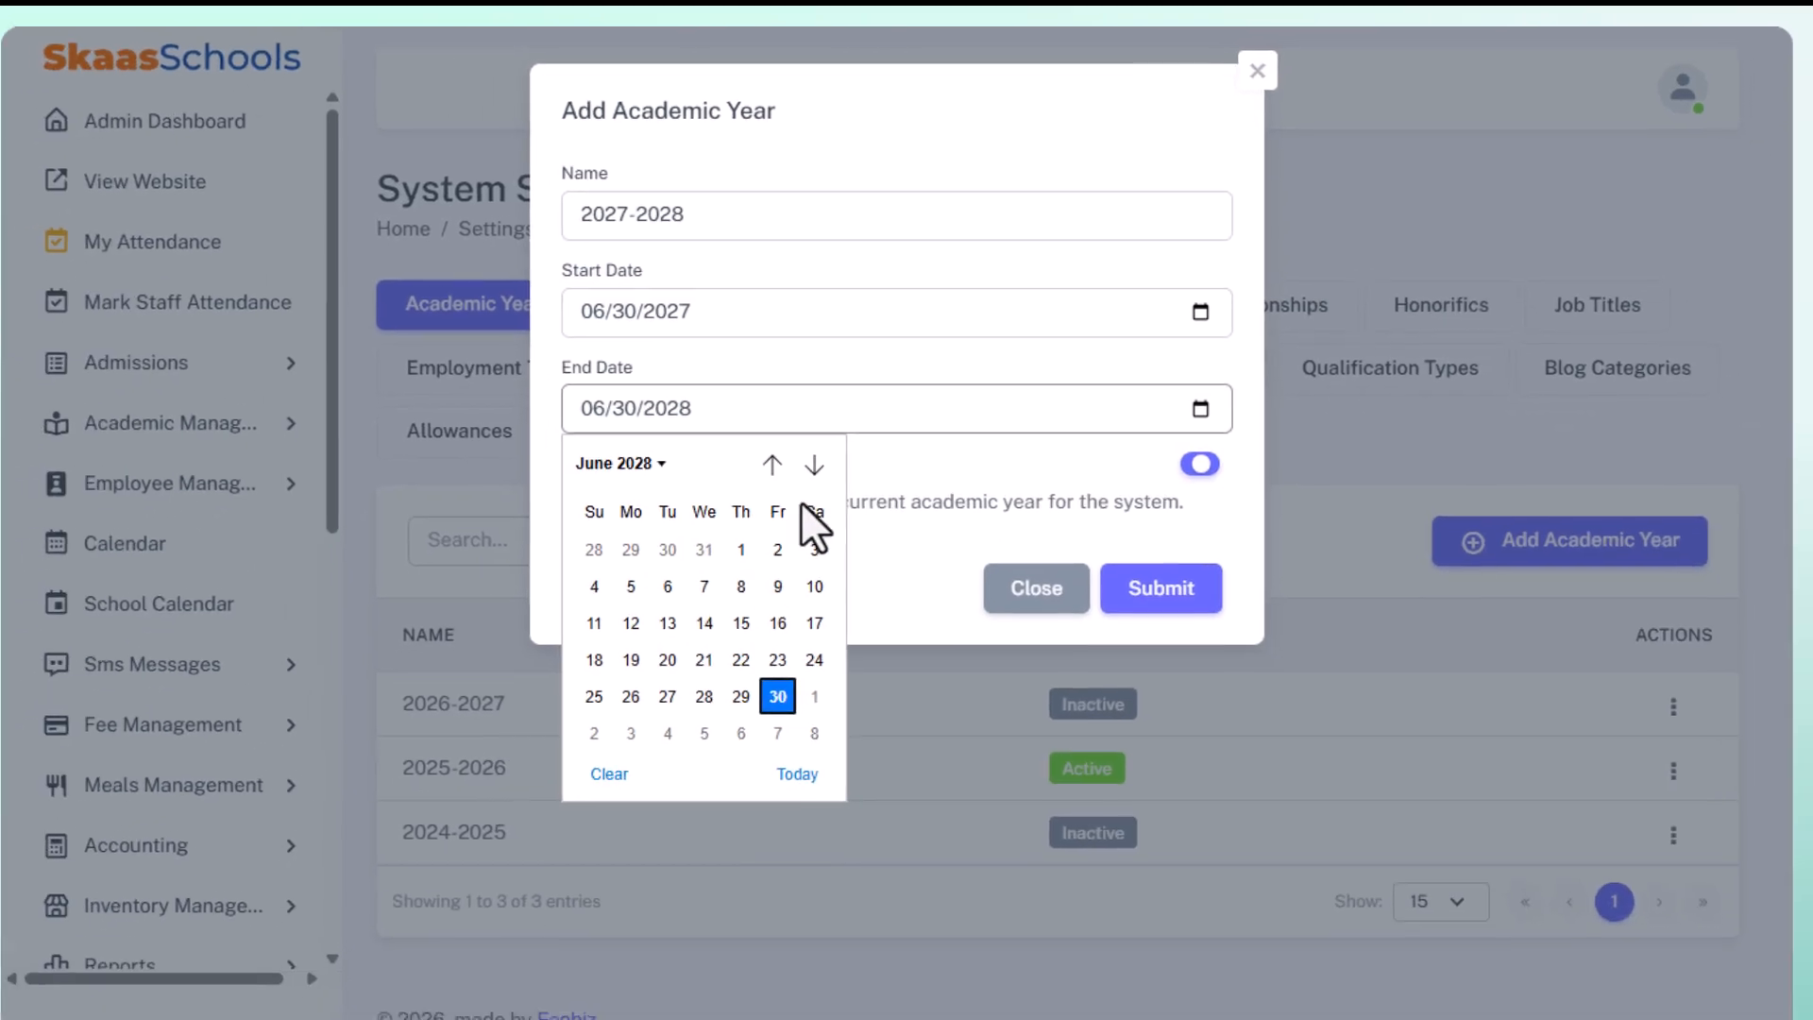
{"action": "left_click", "coordinate": [1031, 630]}
{"action": "left_click", "coordinate": [1163, 571]}
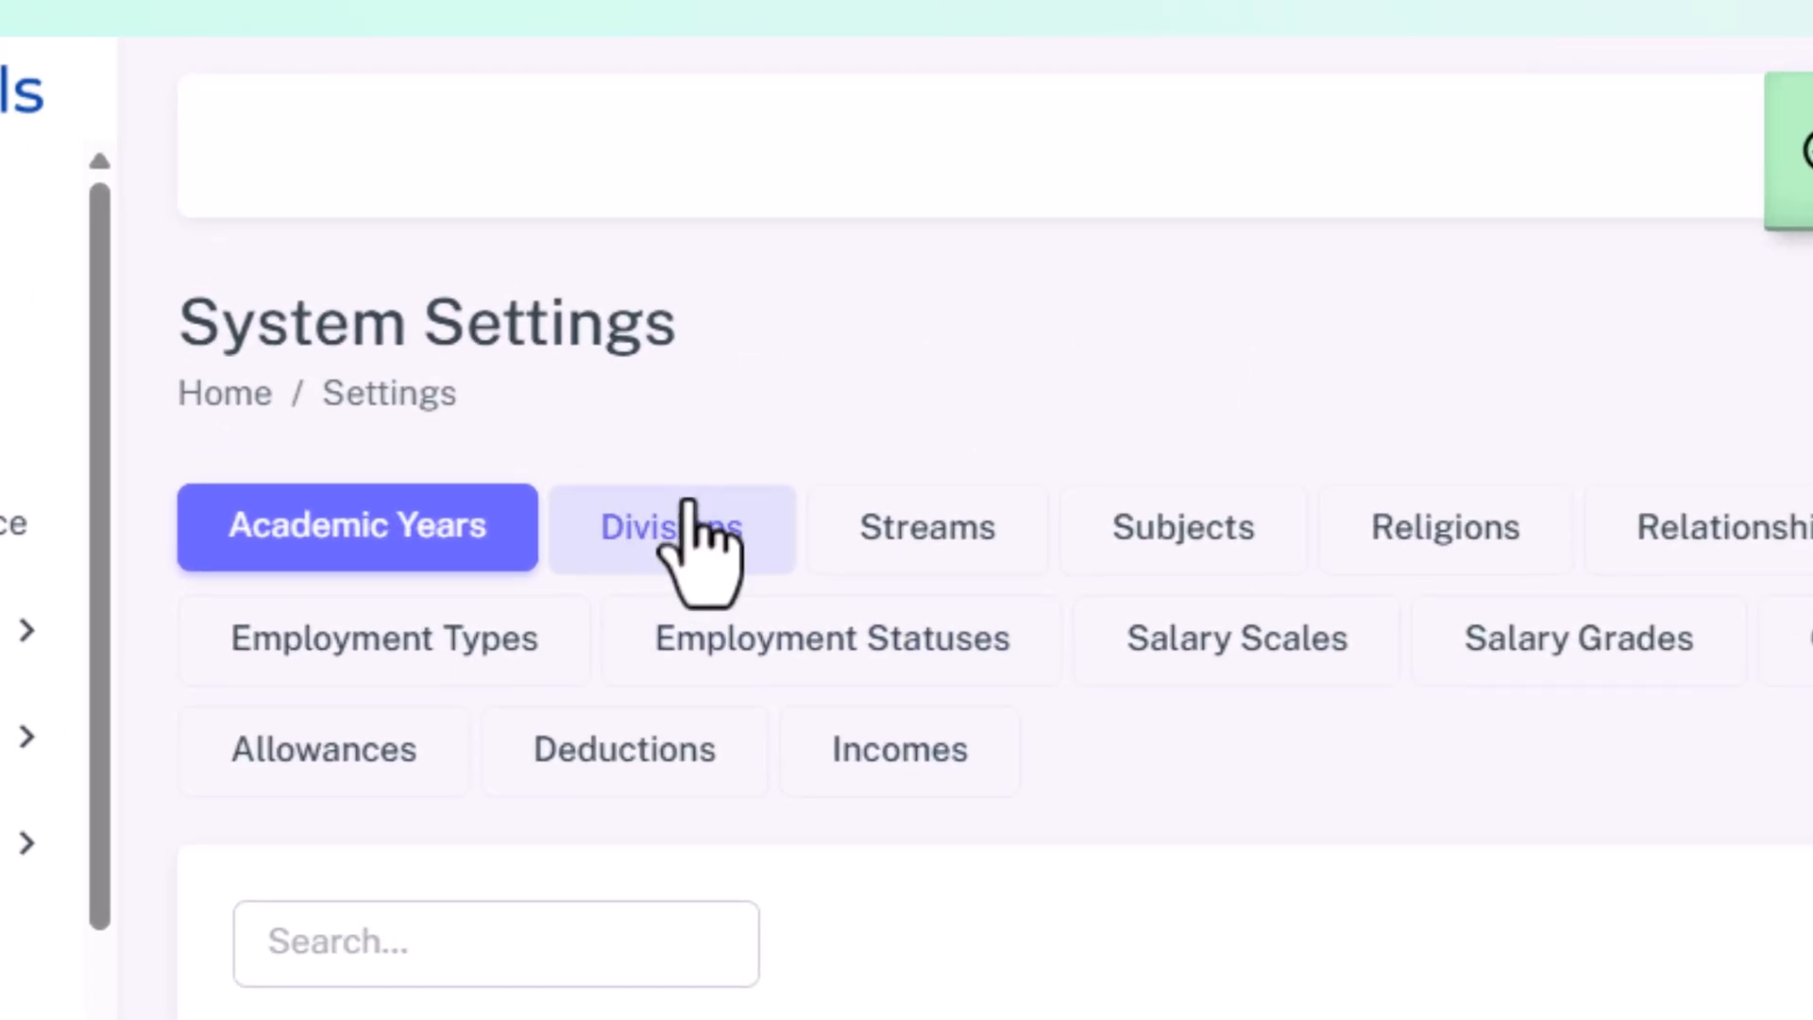
- Examine the division settings, including the form for adding a division and the actions available for Primary School
{"action": "left_click", "coordinate": [681, 291]}
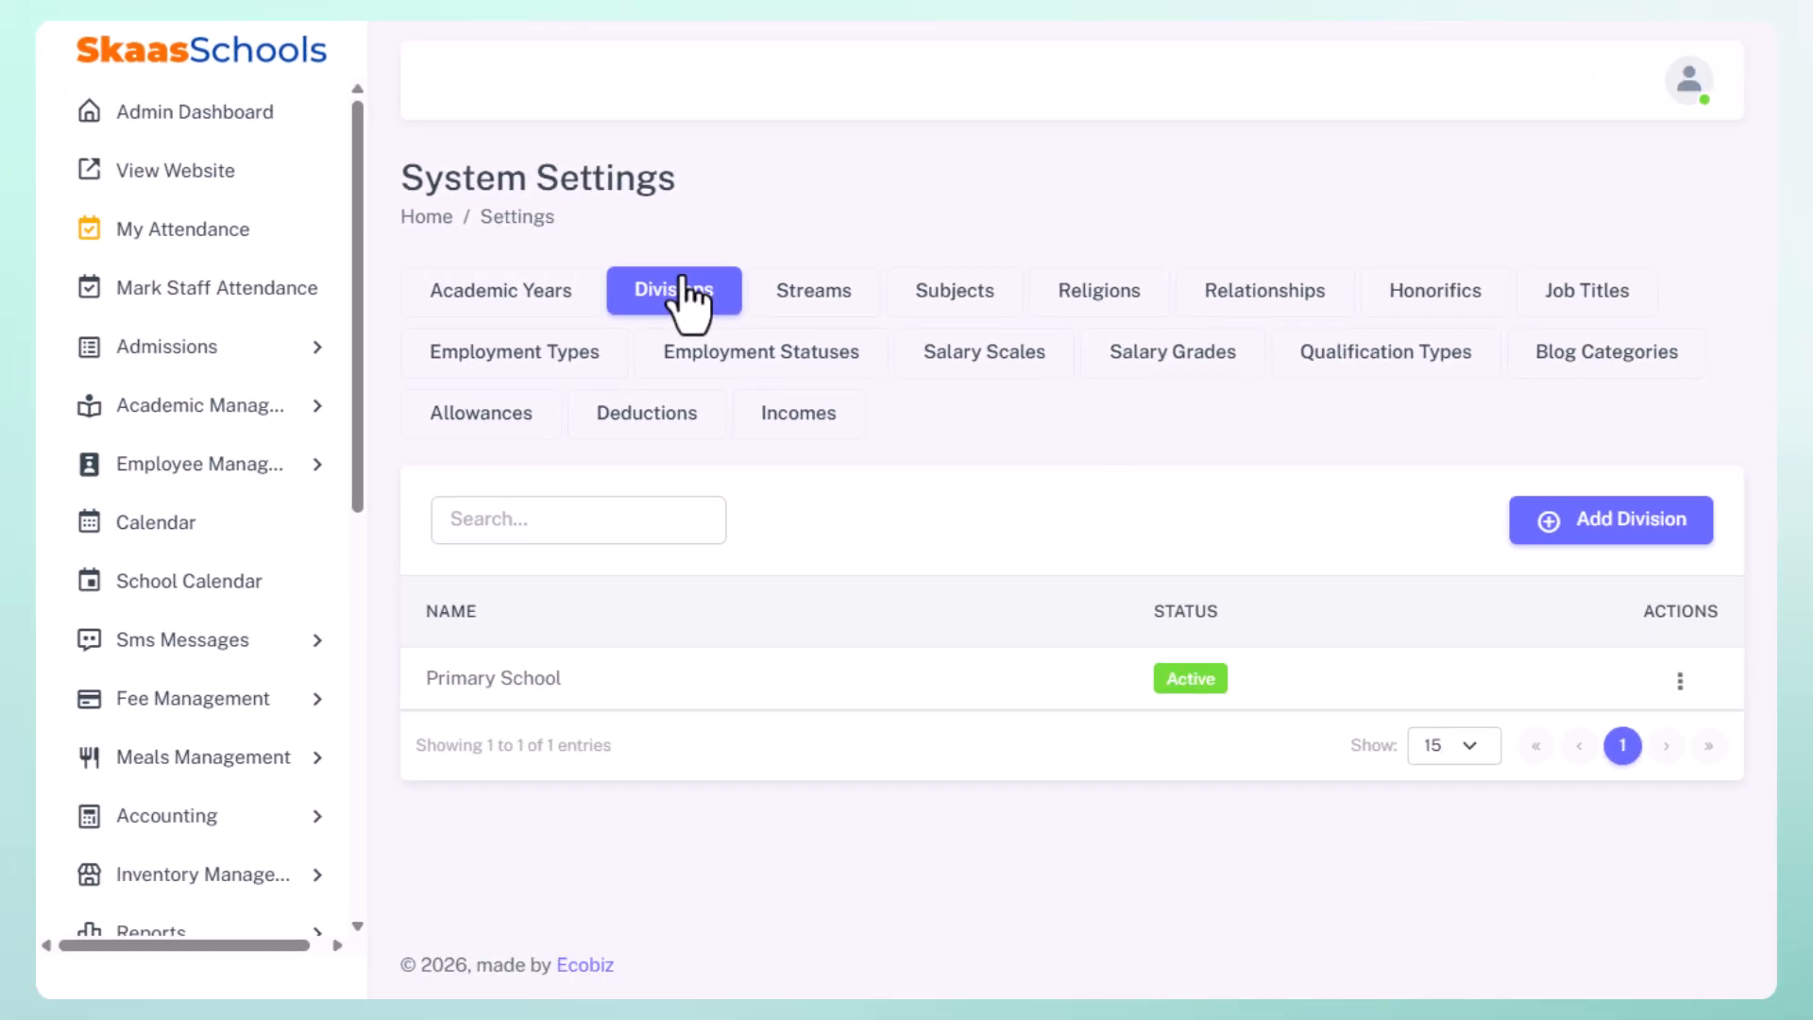
{"action": "left_click", "coordinate": [557, 294]}
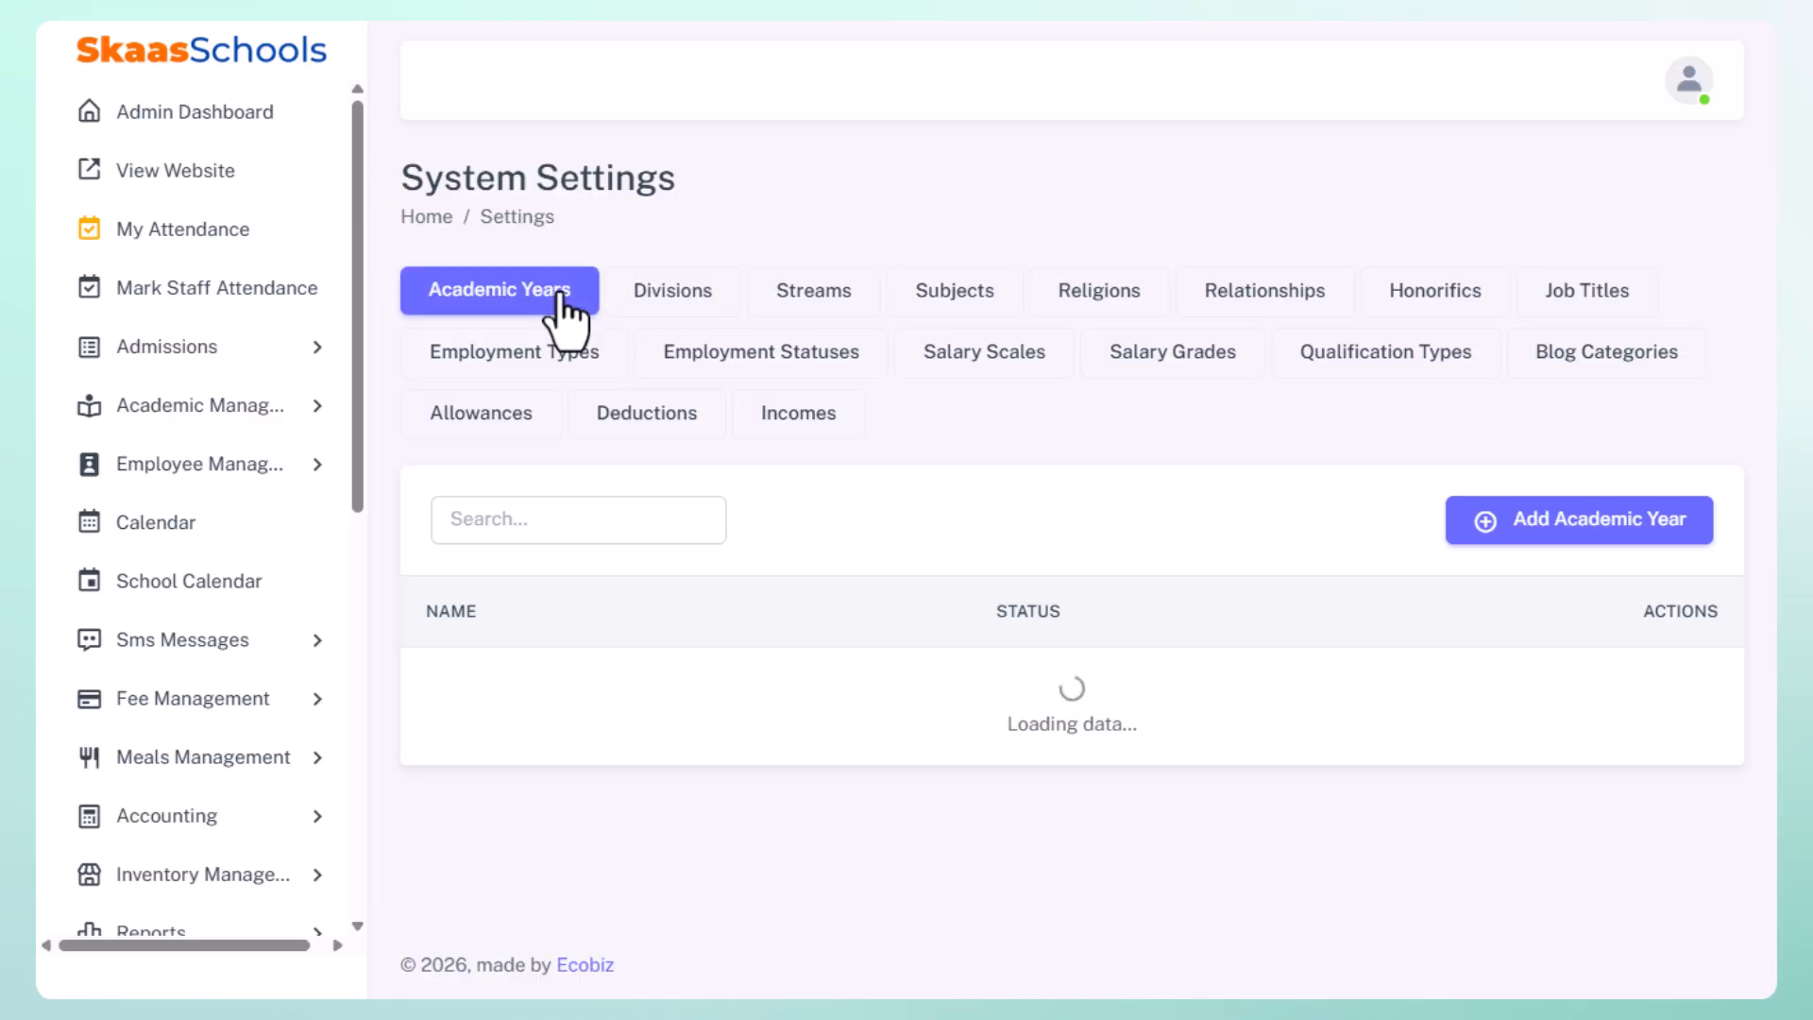
{"action": "left_click", "coordinate": [675, 295]}
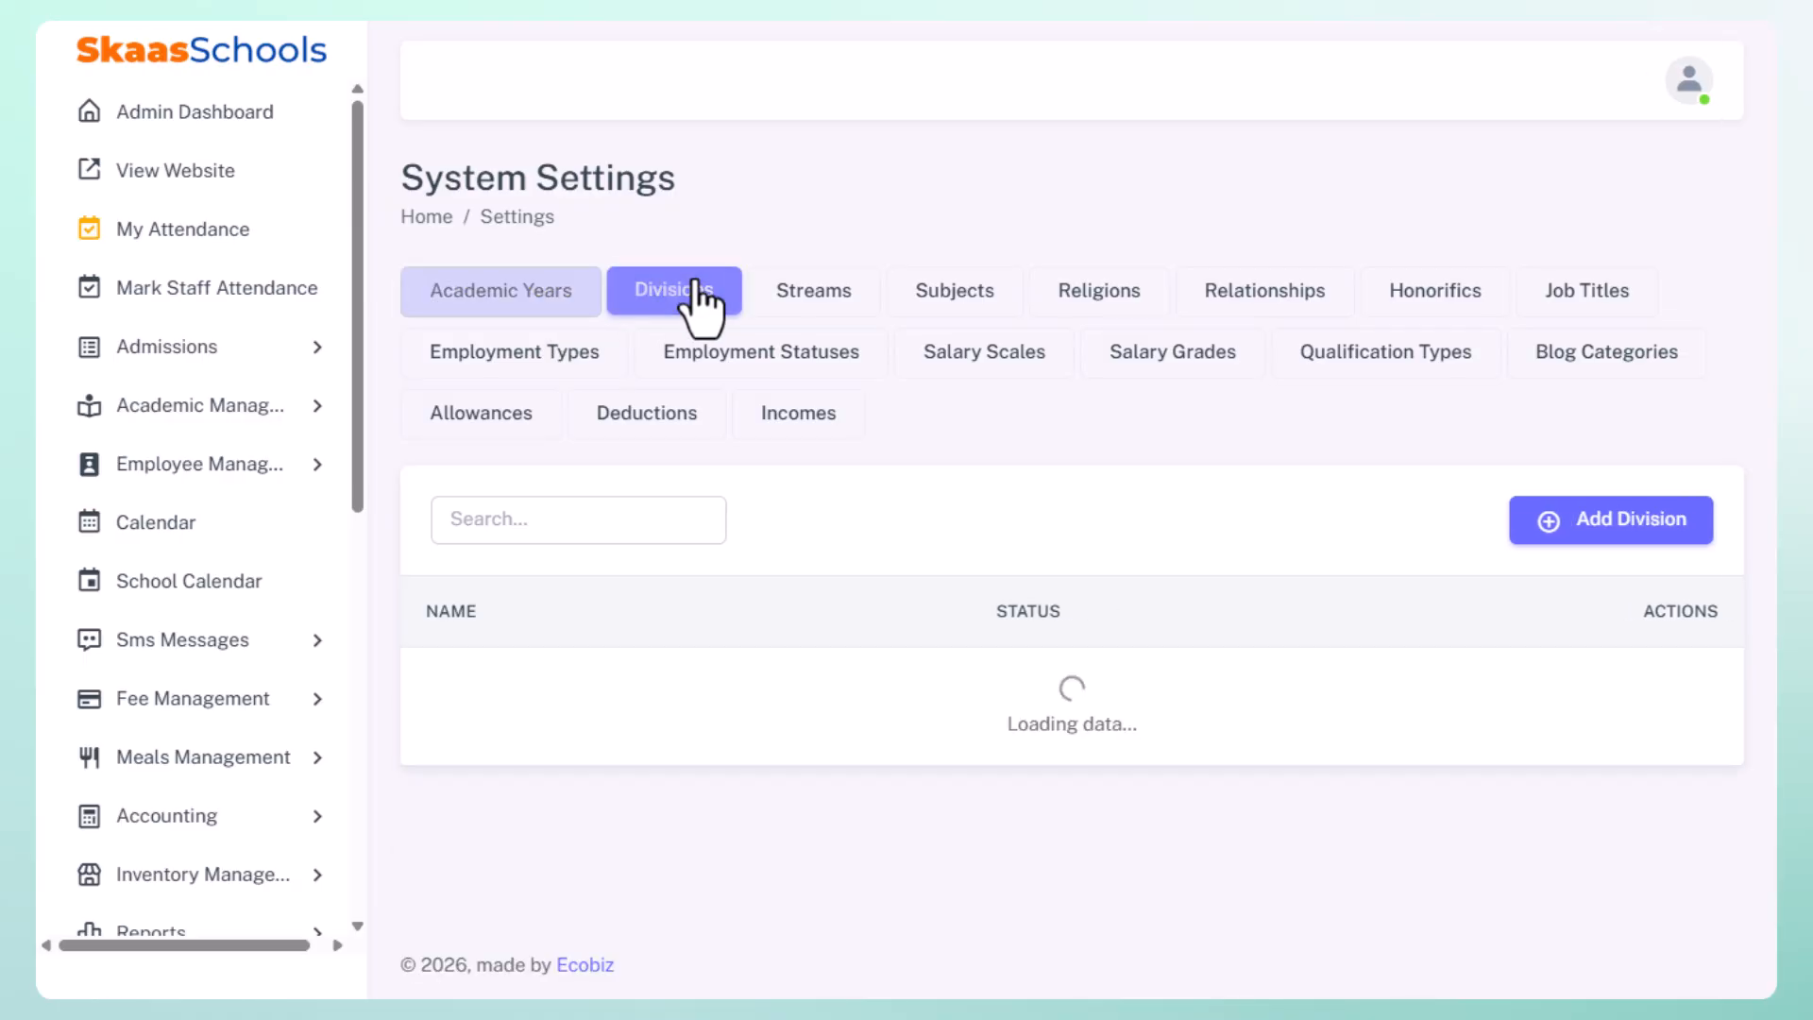
{"action": "left_click", "coordinate": [1466, 570]}
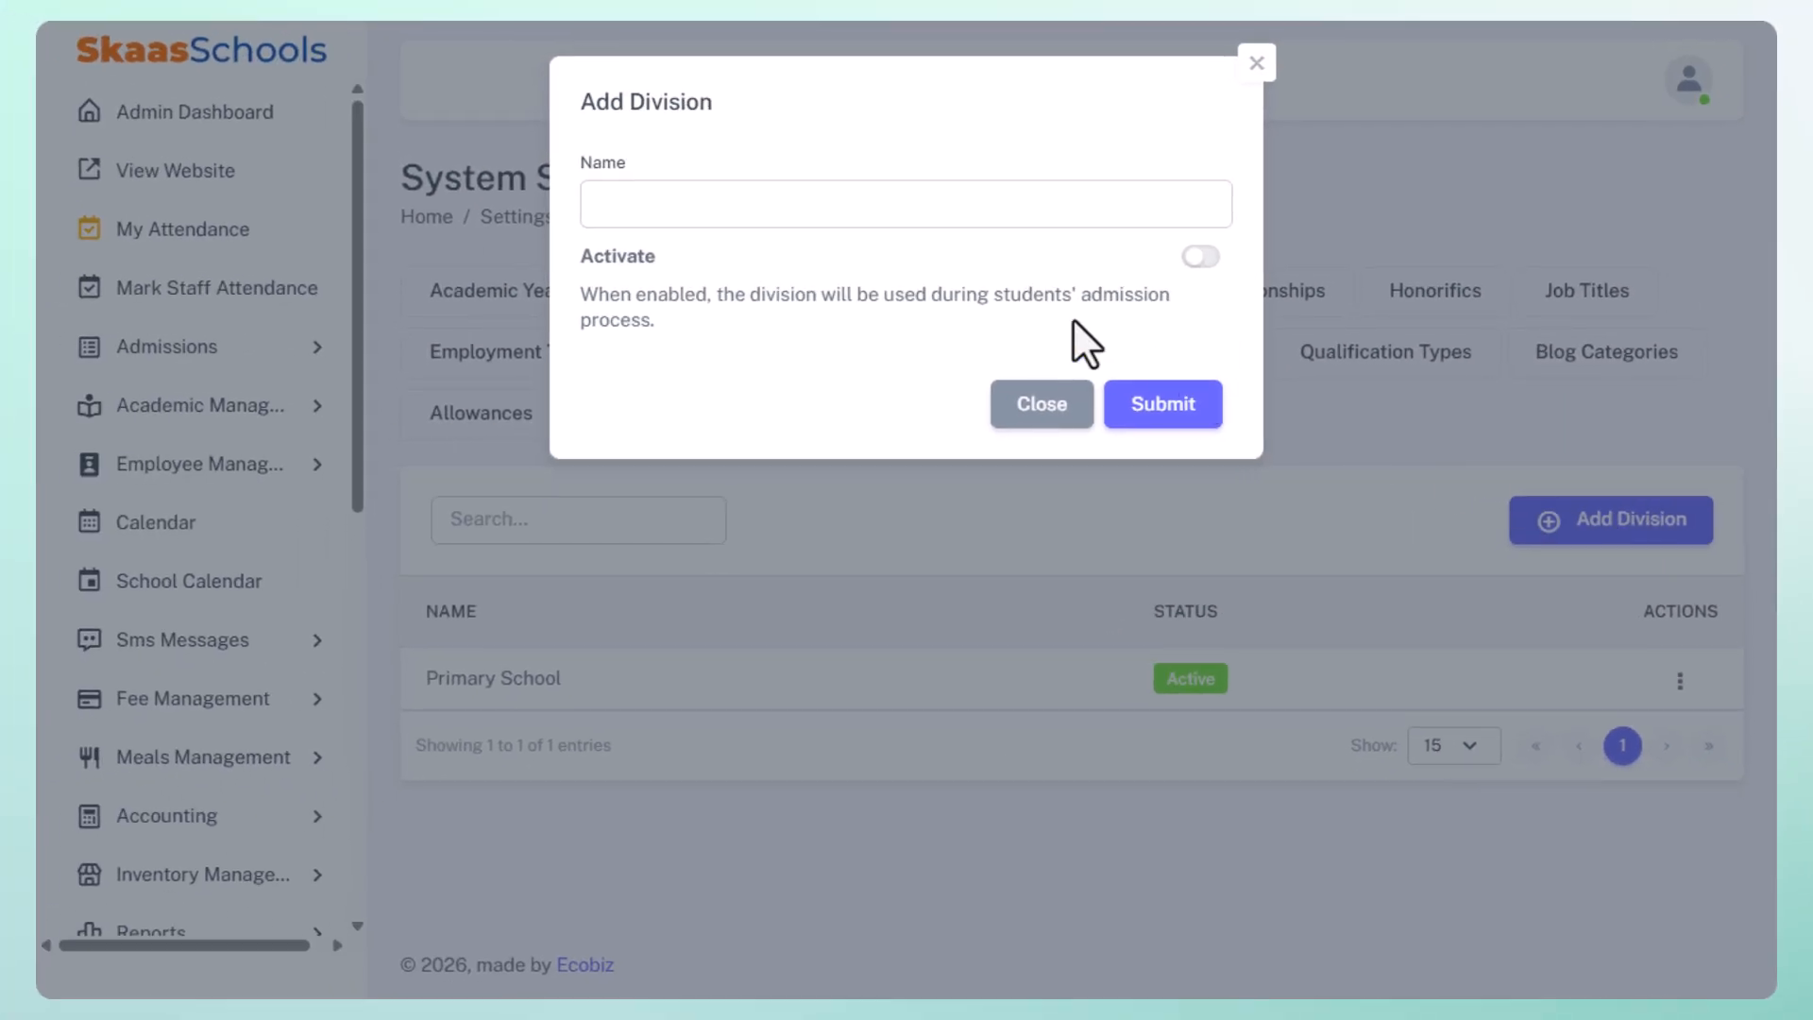
{"action": "left_click", "coordinate": [829, 214]}
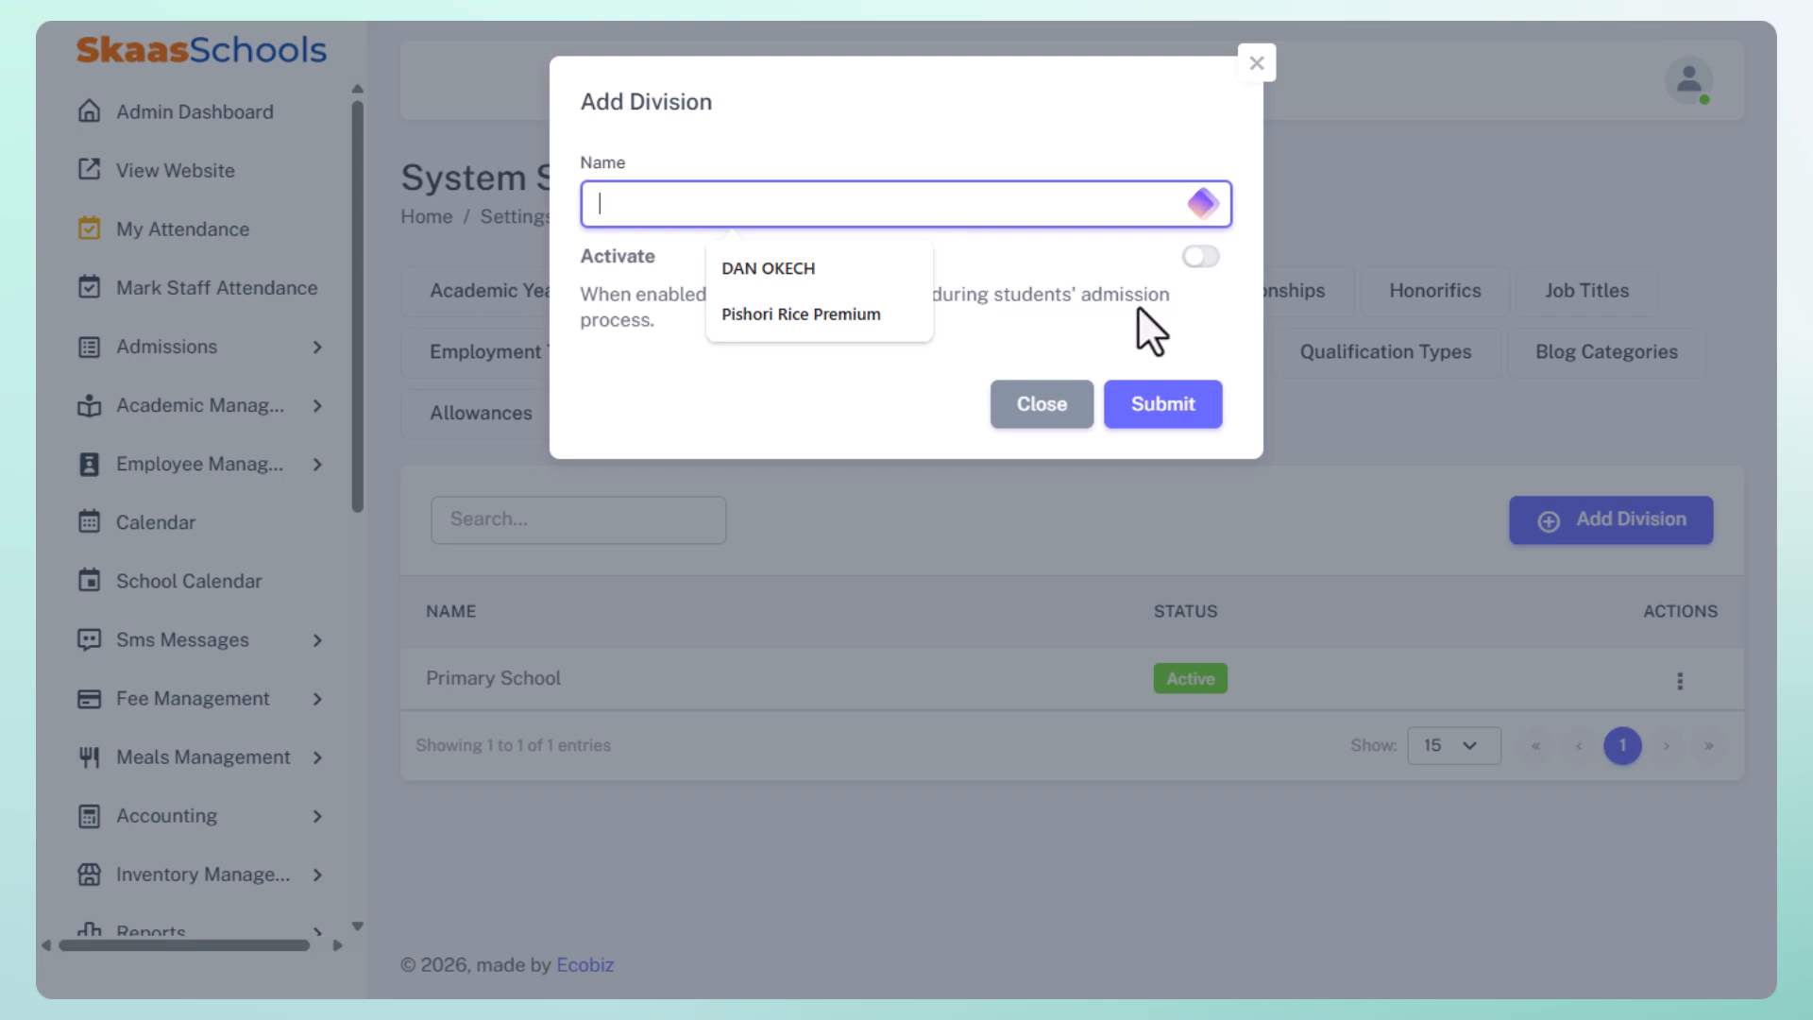
{"action": "left_click", "coordinate": [1203, 255]}
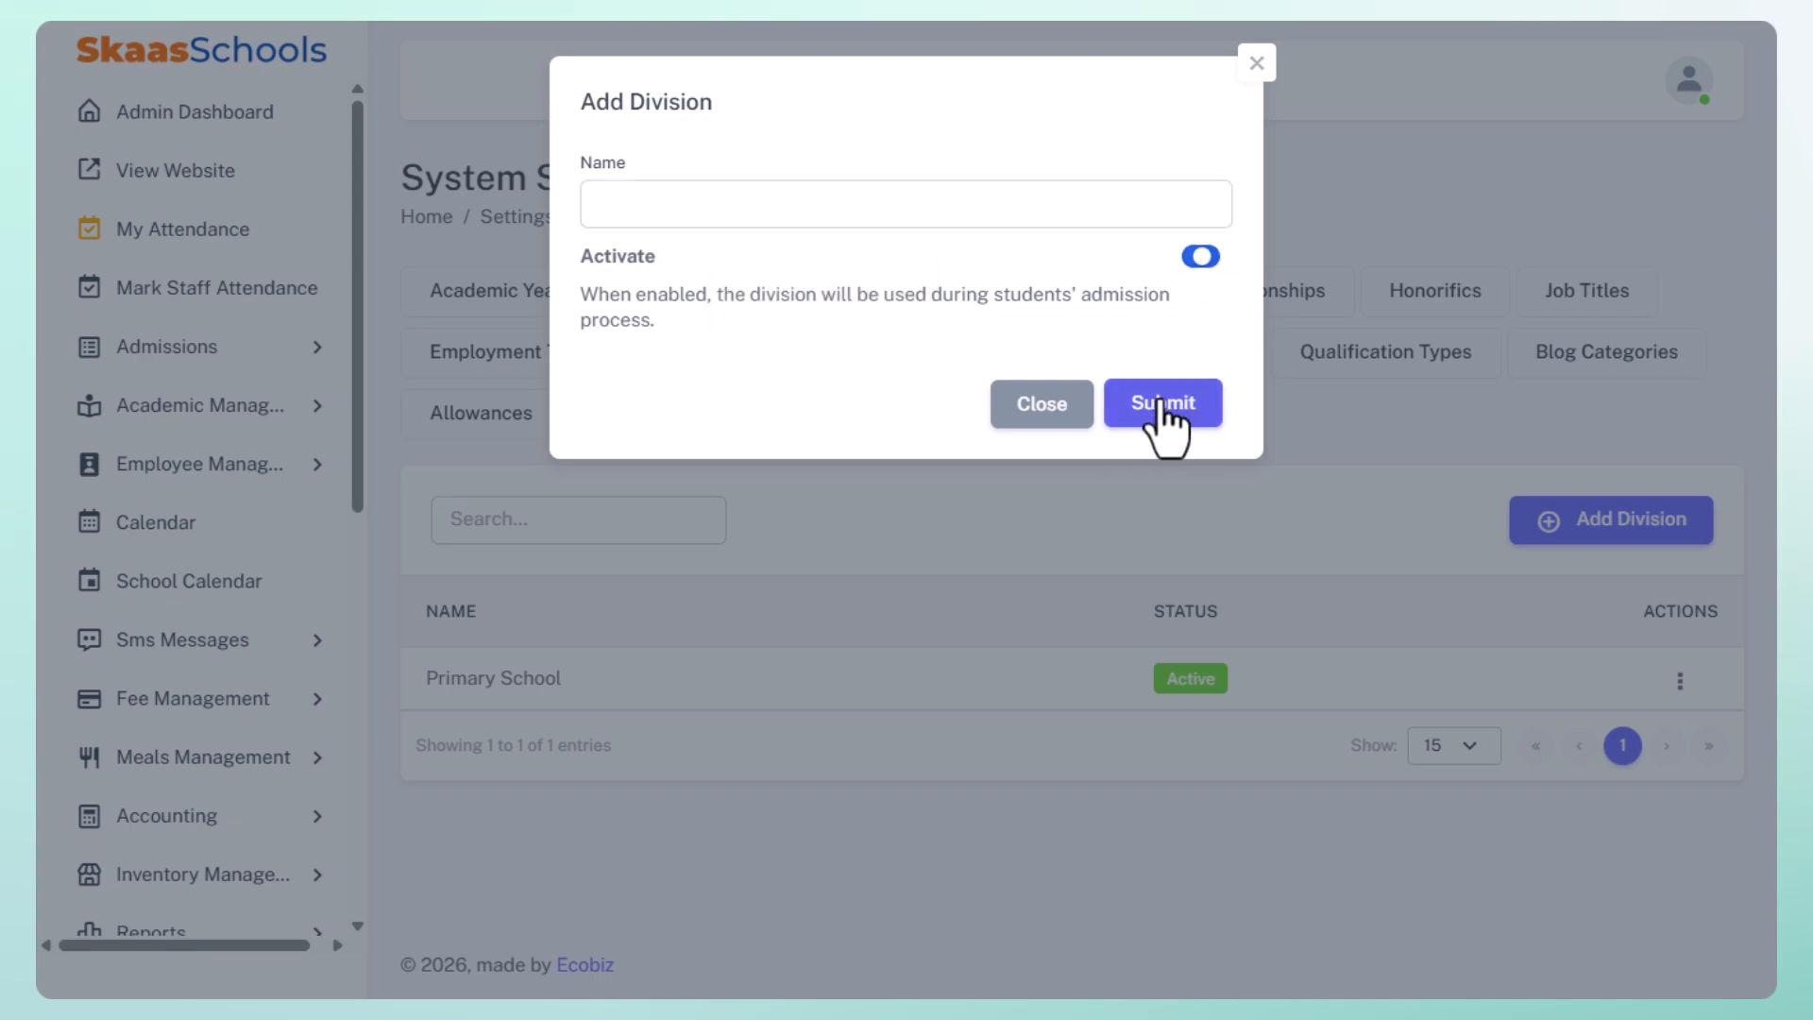
{"action": "left_click", "coordinate": [1254, 64]}
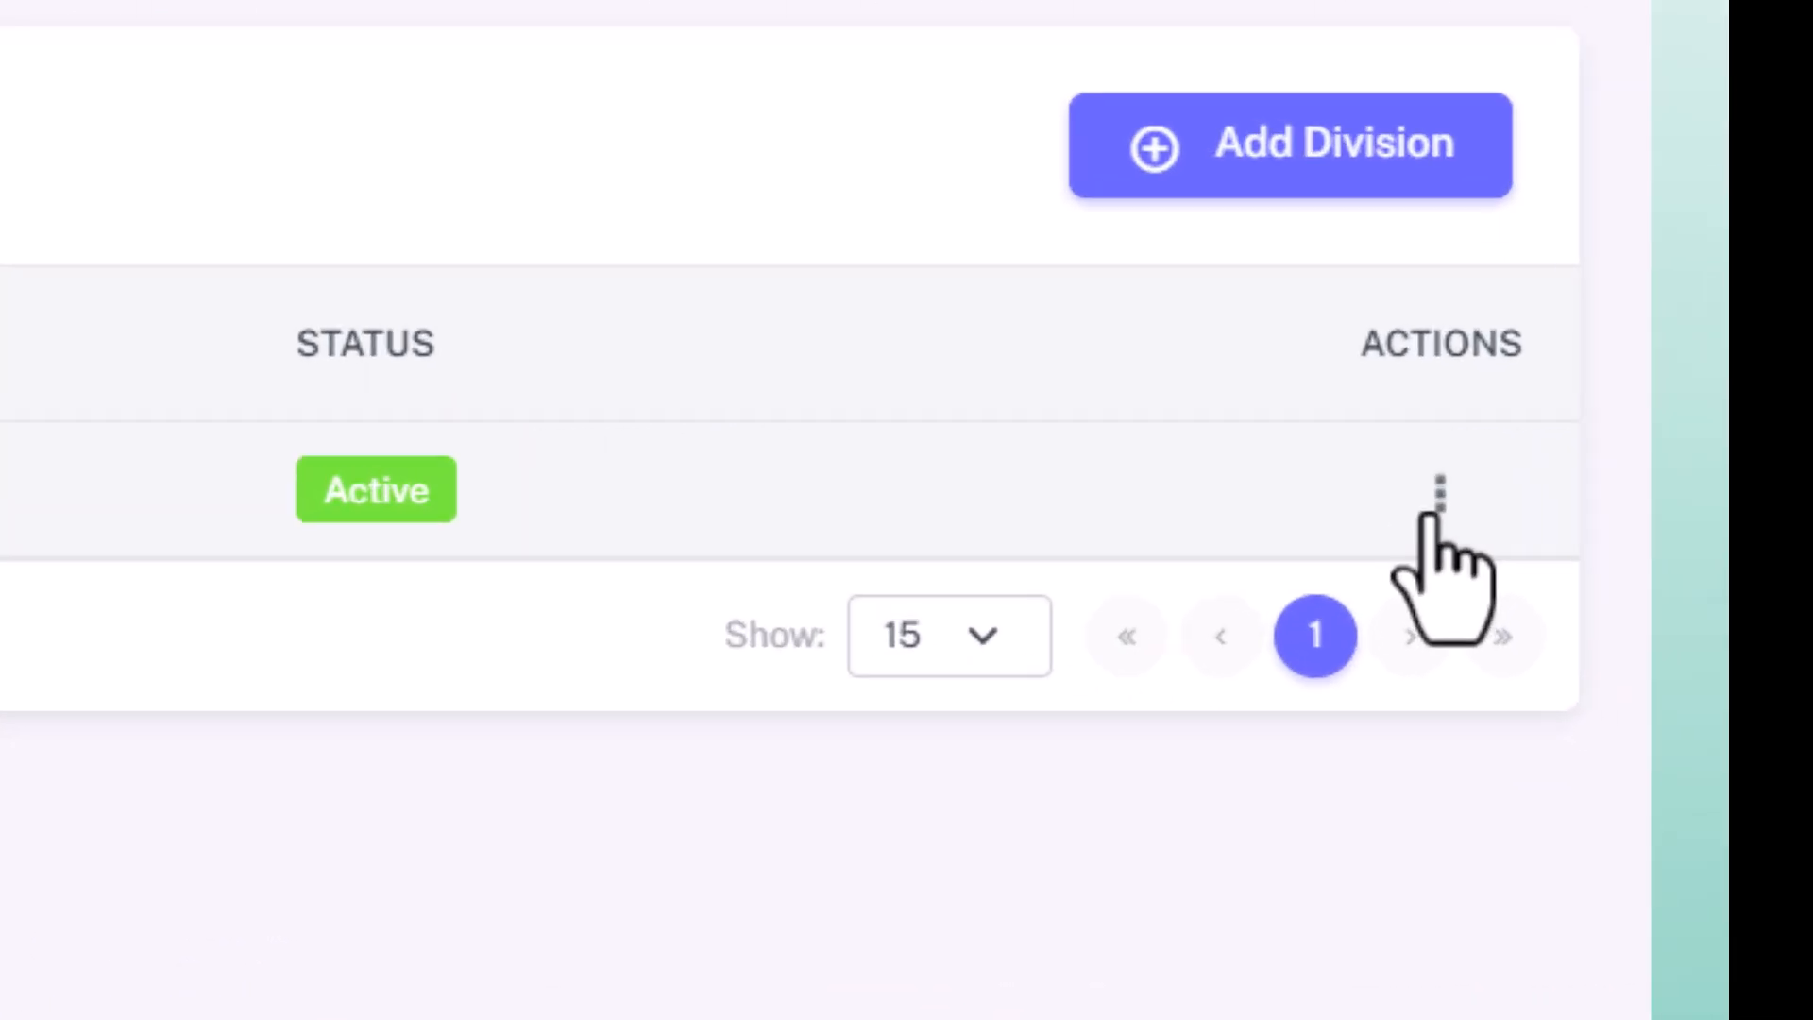
{"action": "left_click", "coordinate": [1673, 674]}
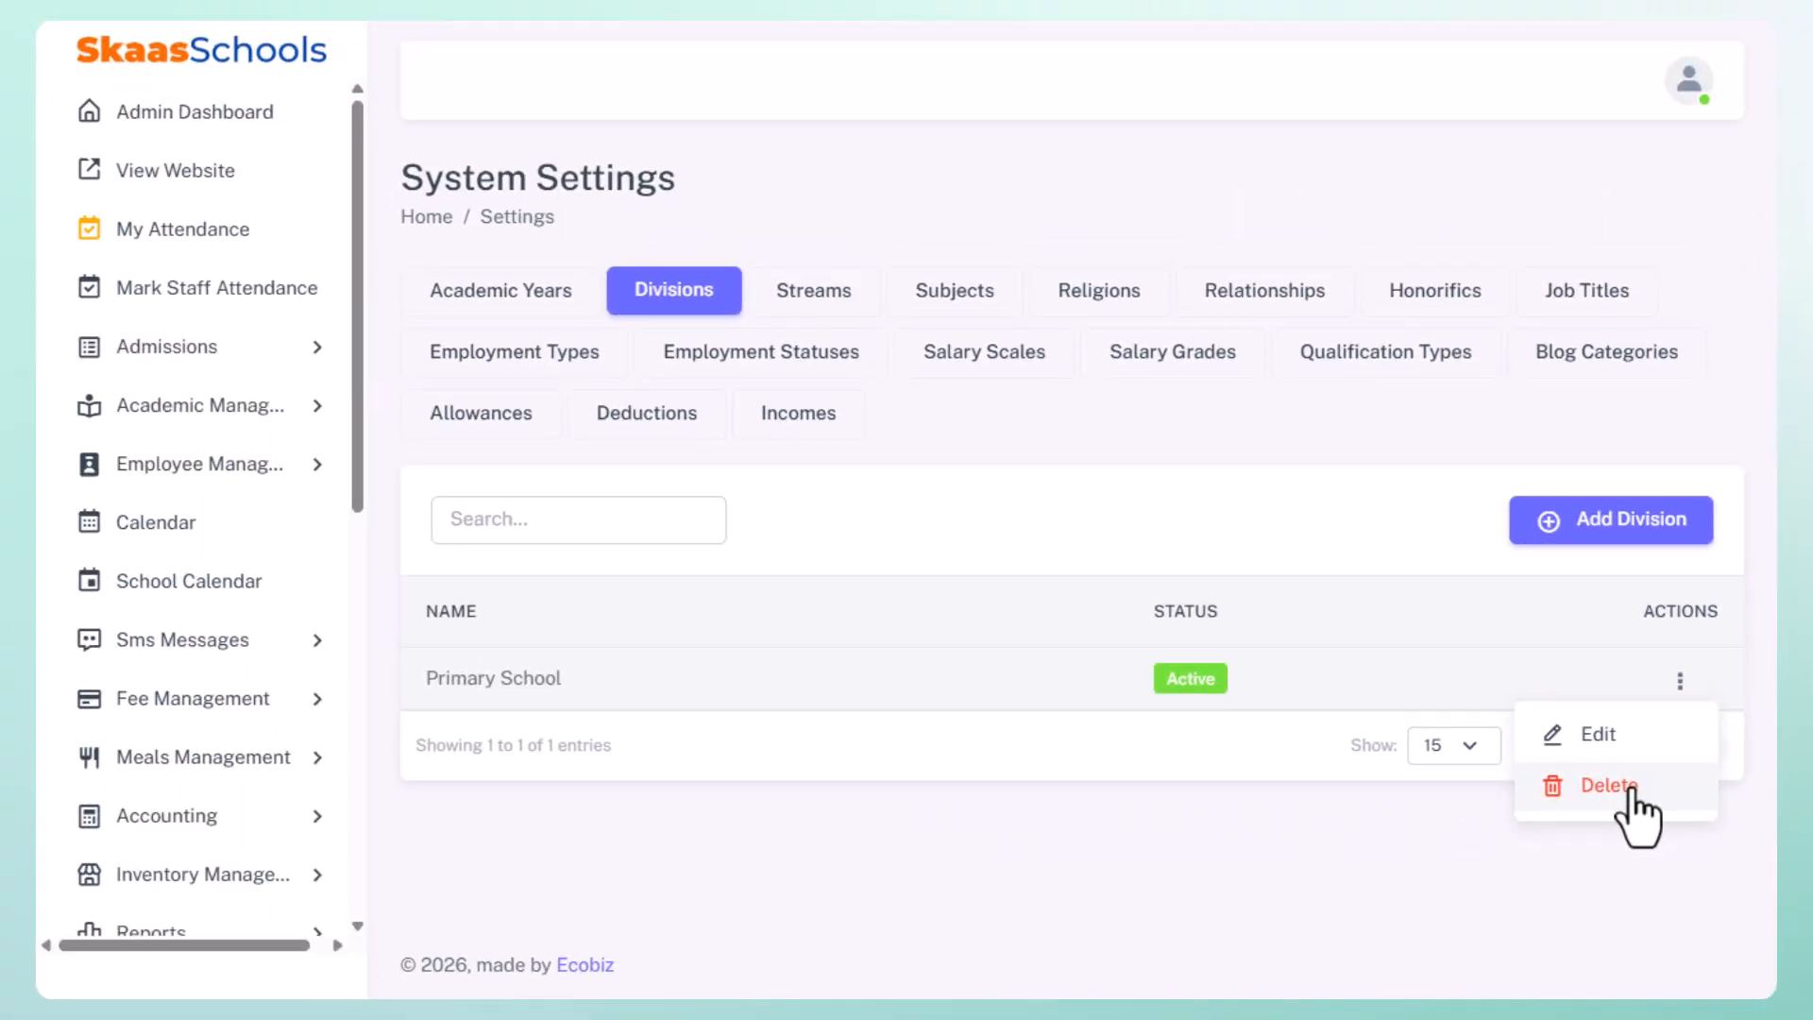
{"action": "left_click", "coordinate": [1470, 620]}
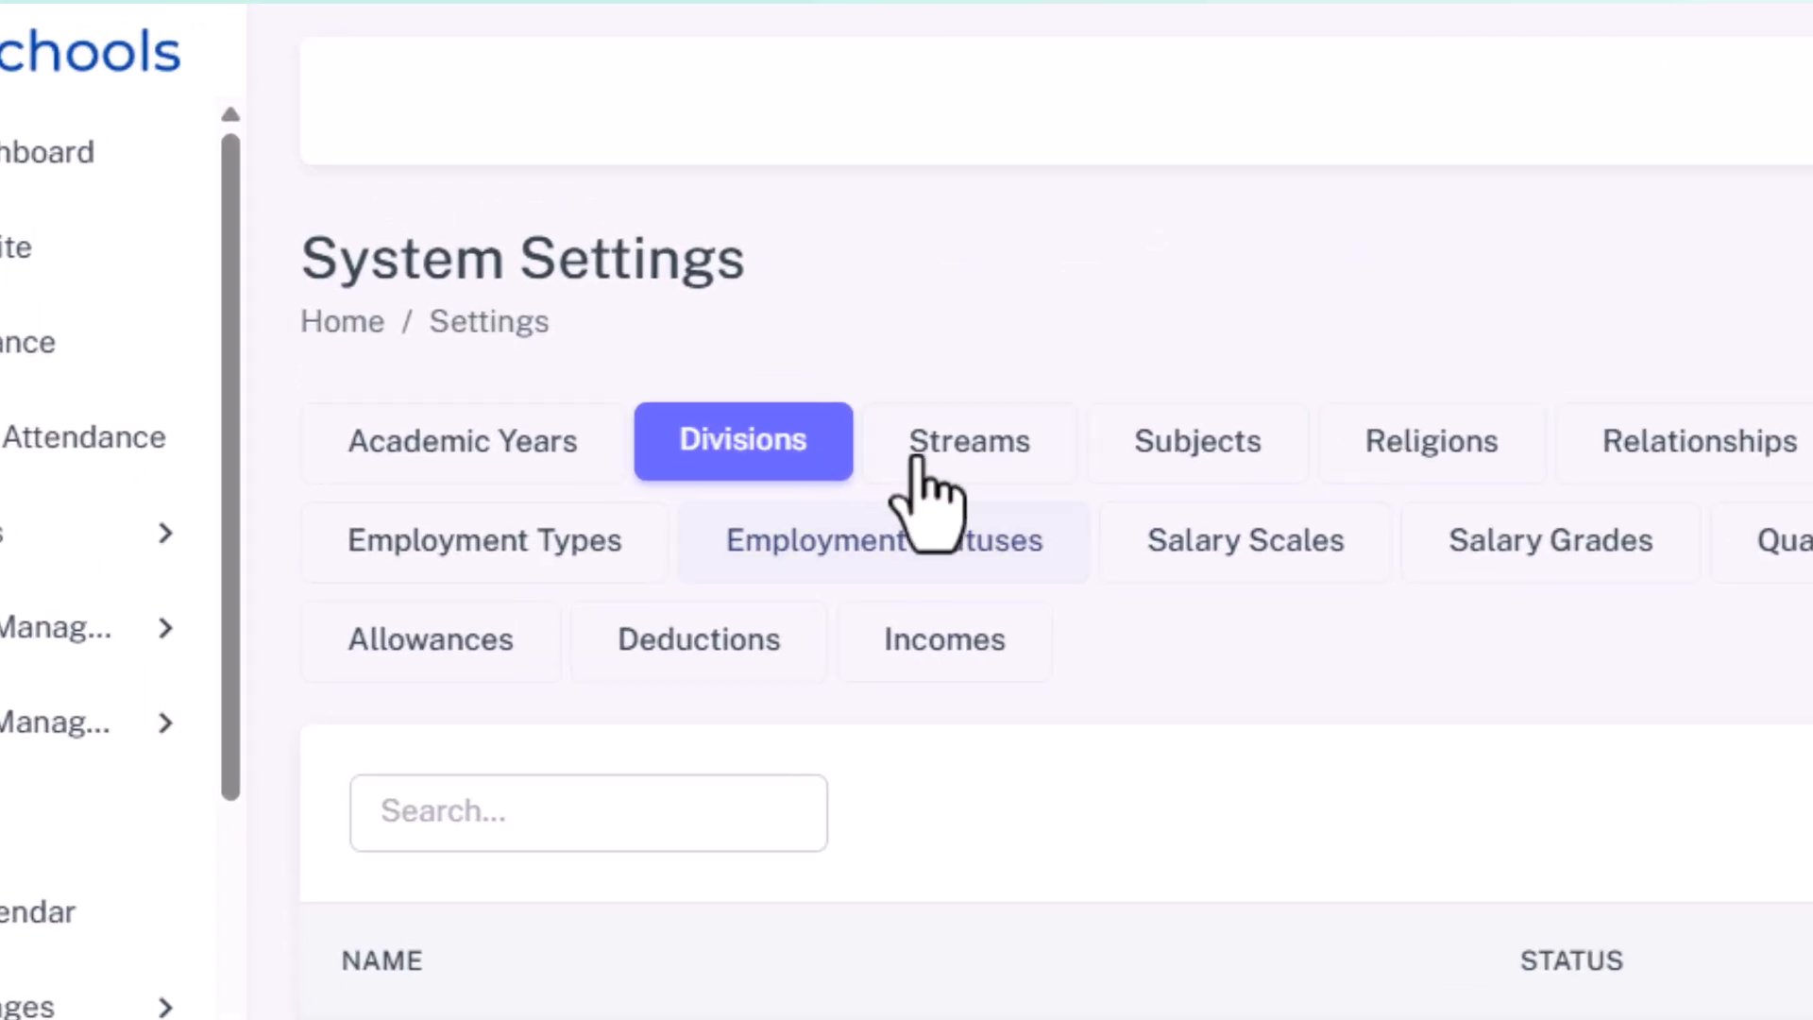
- In the stream settings, try to submit a new stream without a name and view the actions available for Stream A
{"action": "left_click", "coordinate": [781, 284]}
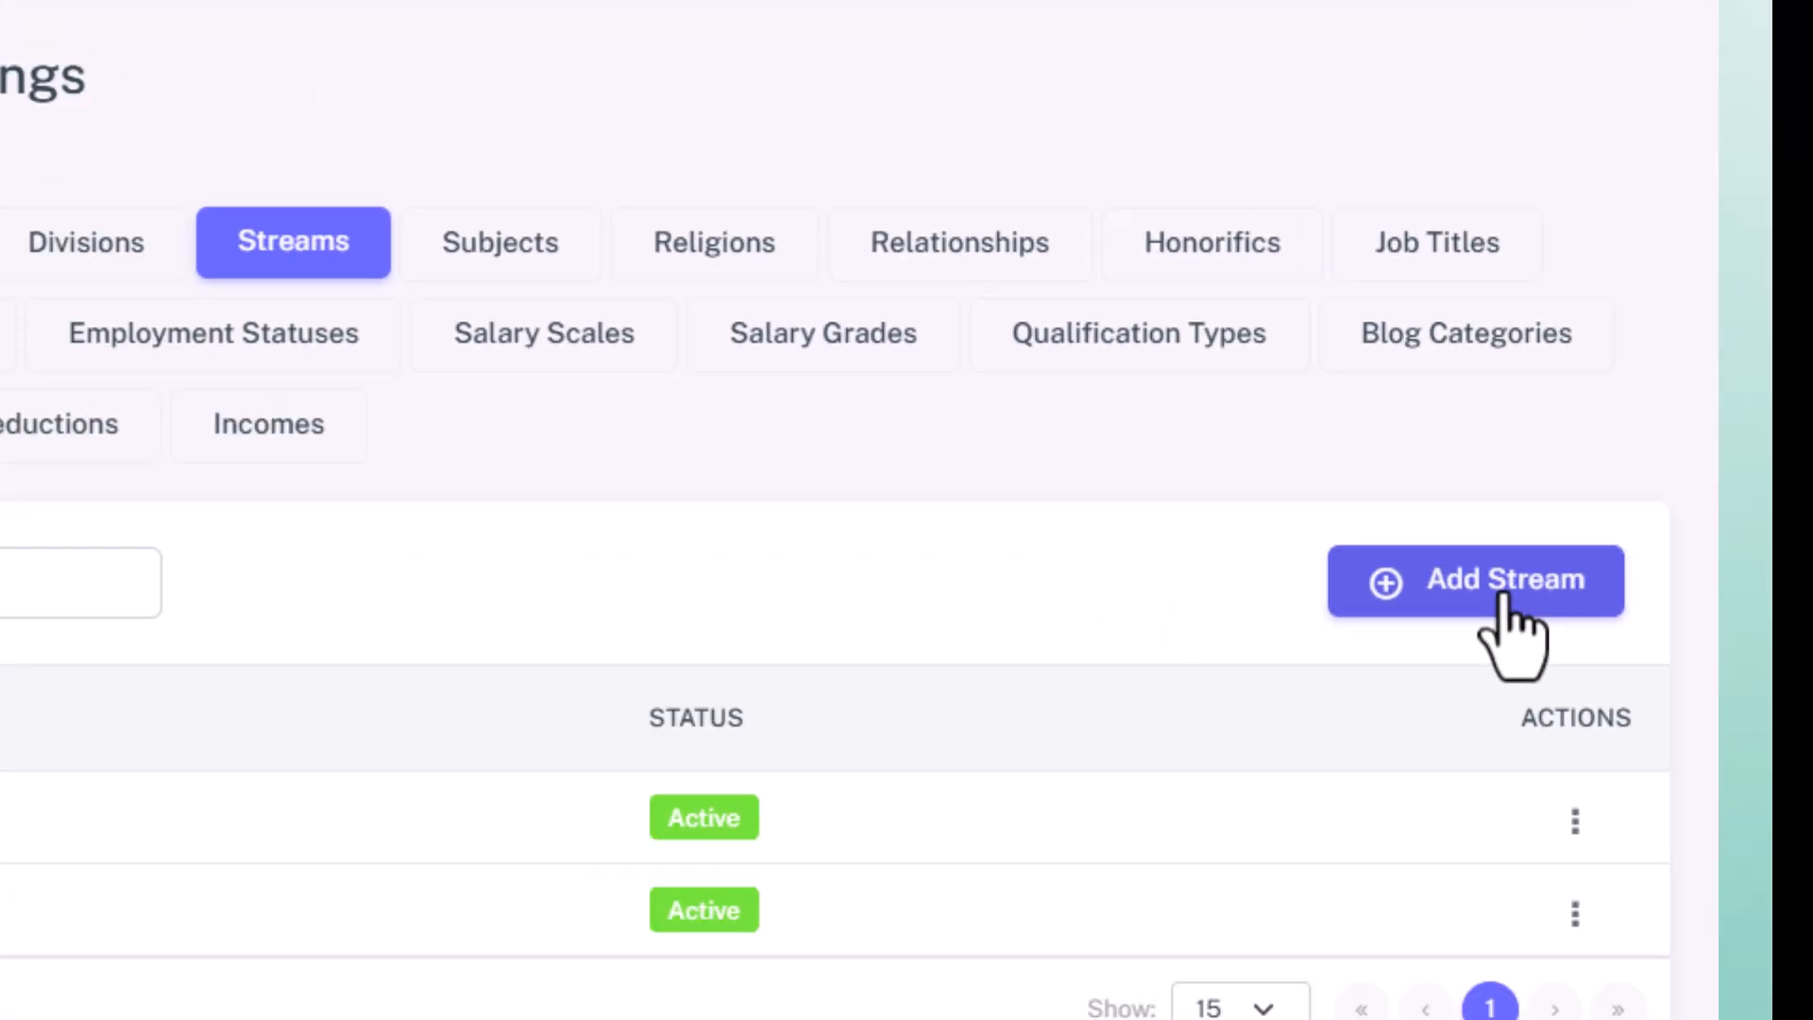
{"action": "left_click", "coordinate": [1503, 595]}
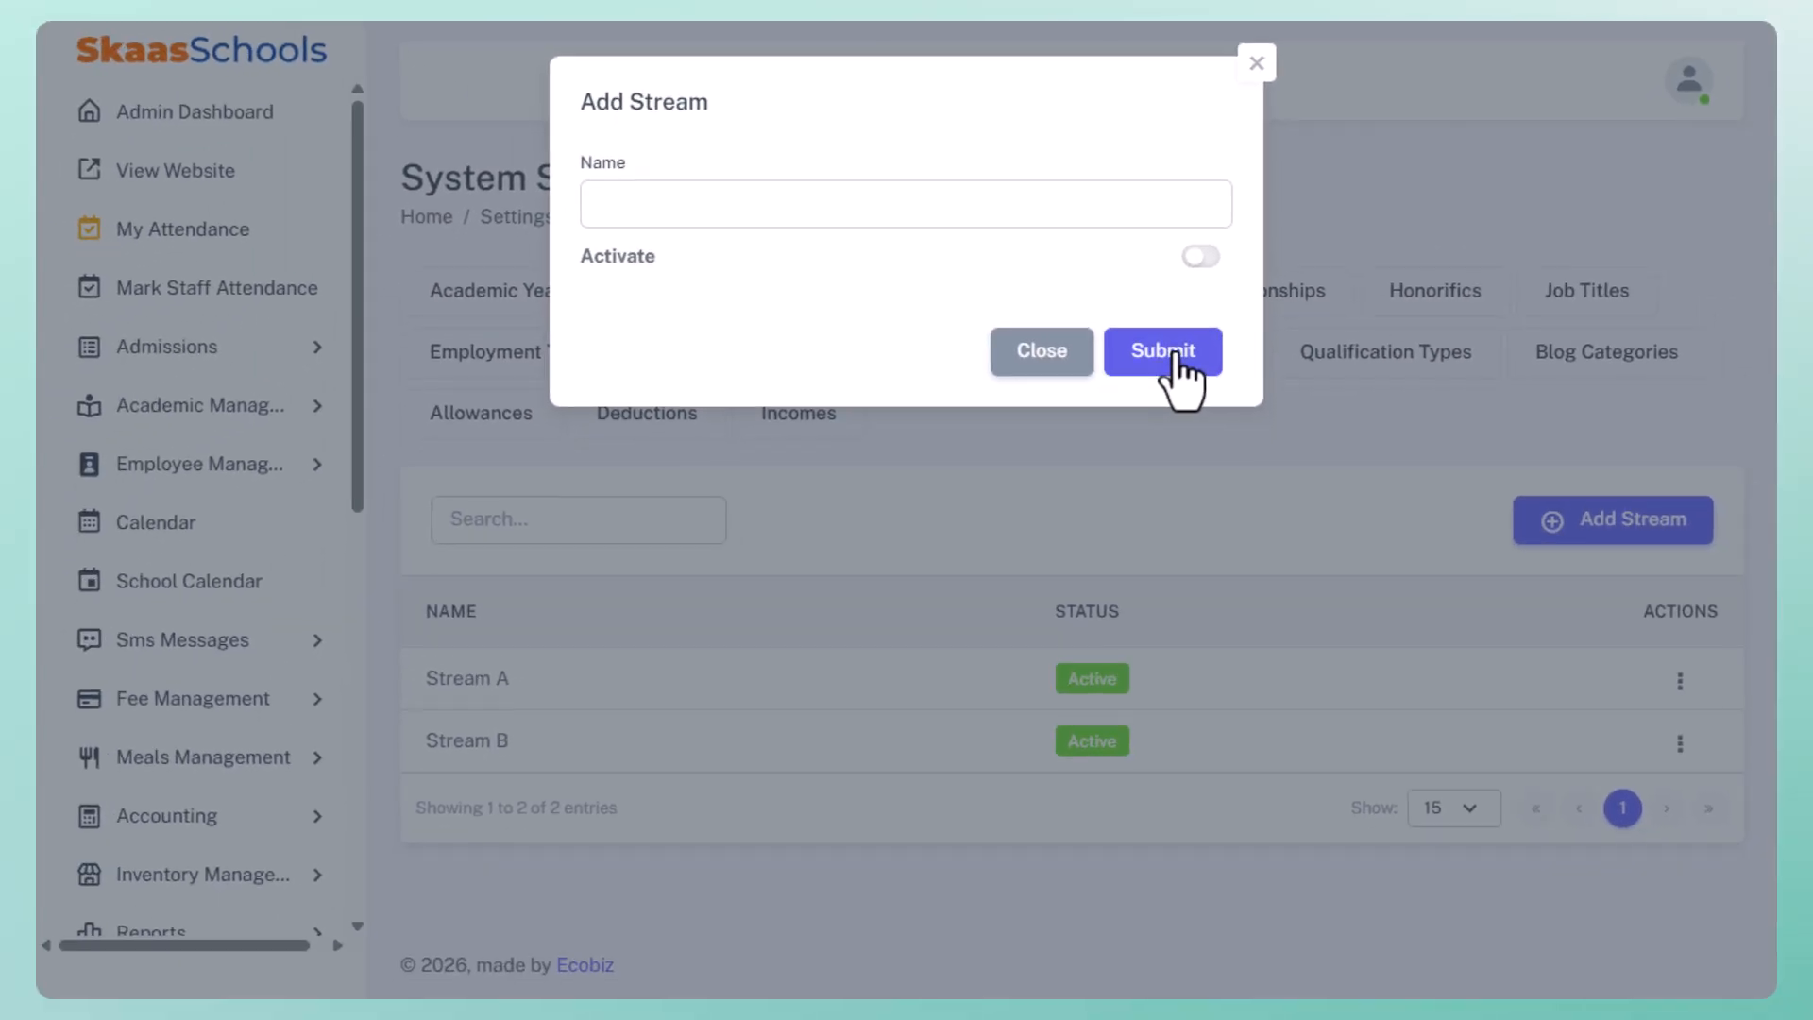
{"action": "left_click", "coordinate": [1177, 373]}
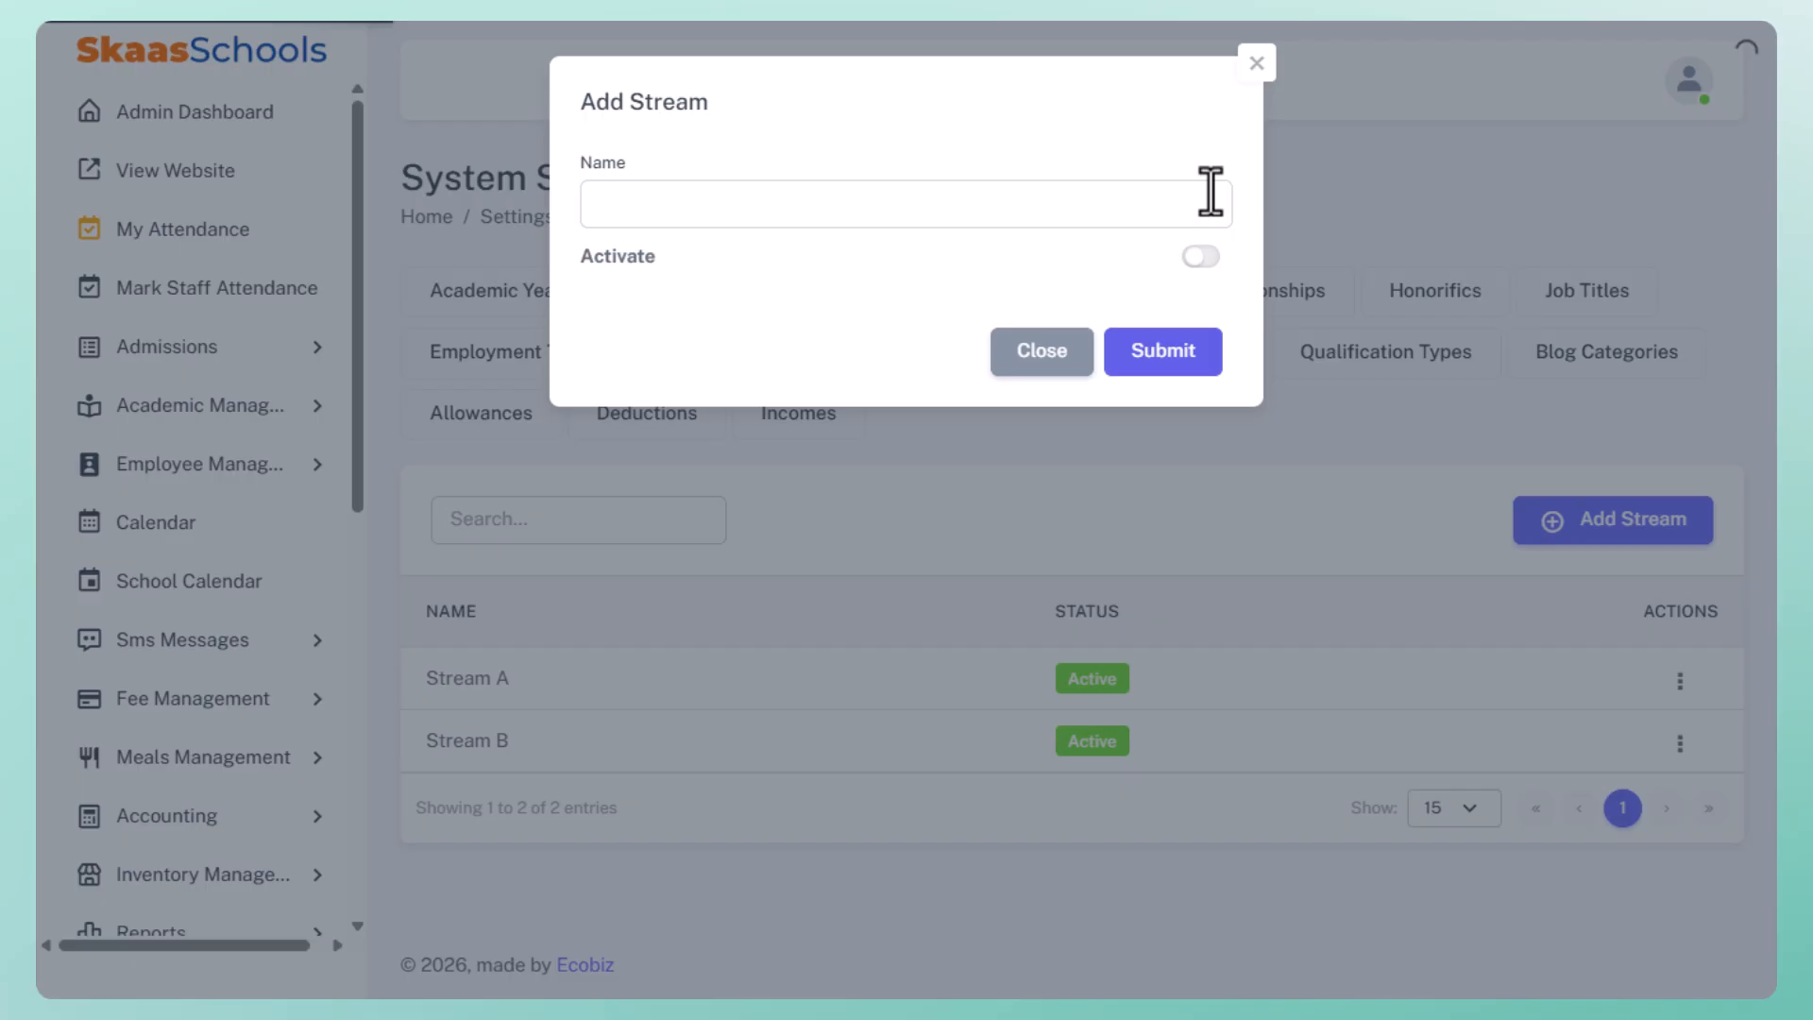
{"action": "left_click", "coordinate": [1261, 65]}
{"action": "left_click", "coordinate": [1731, 84]}
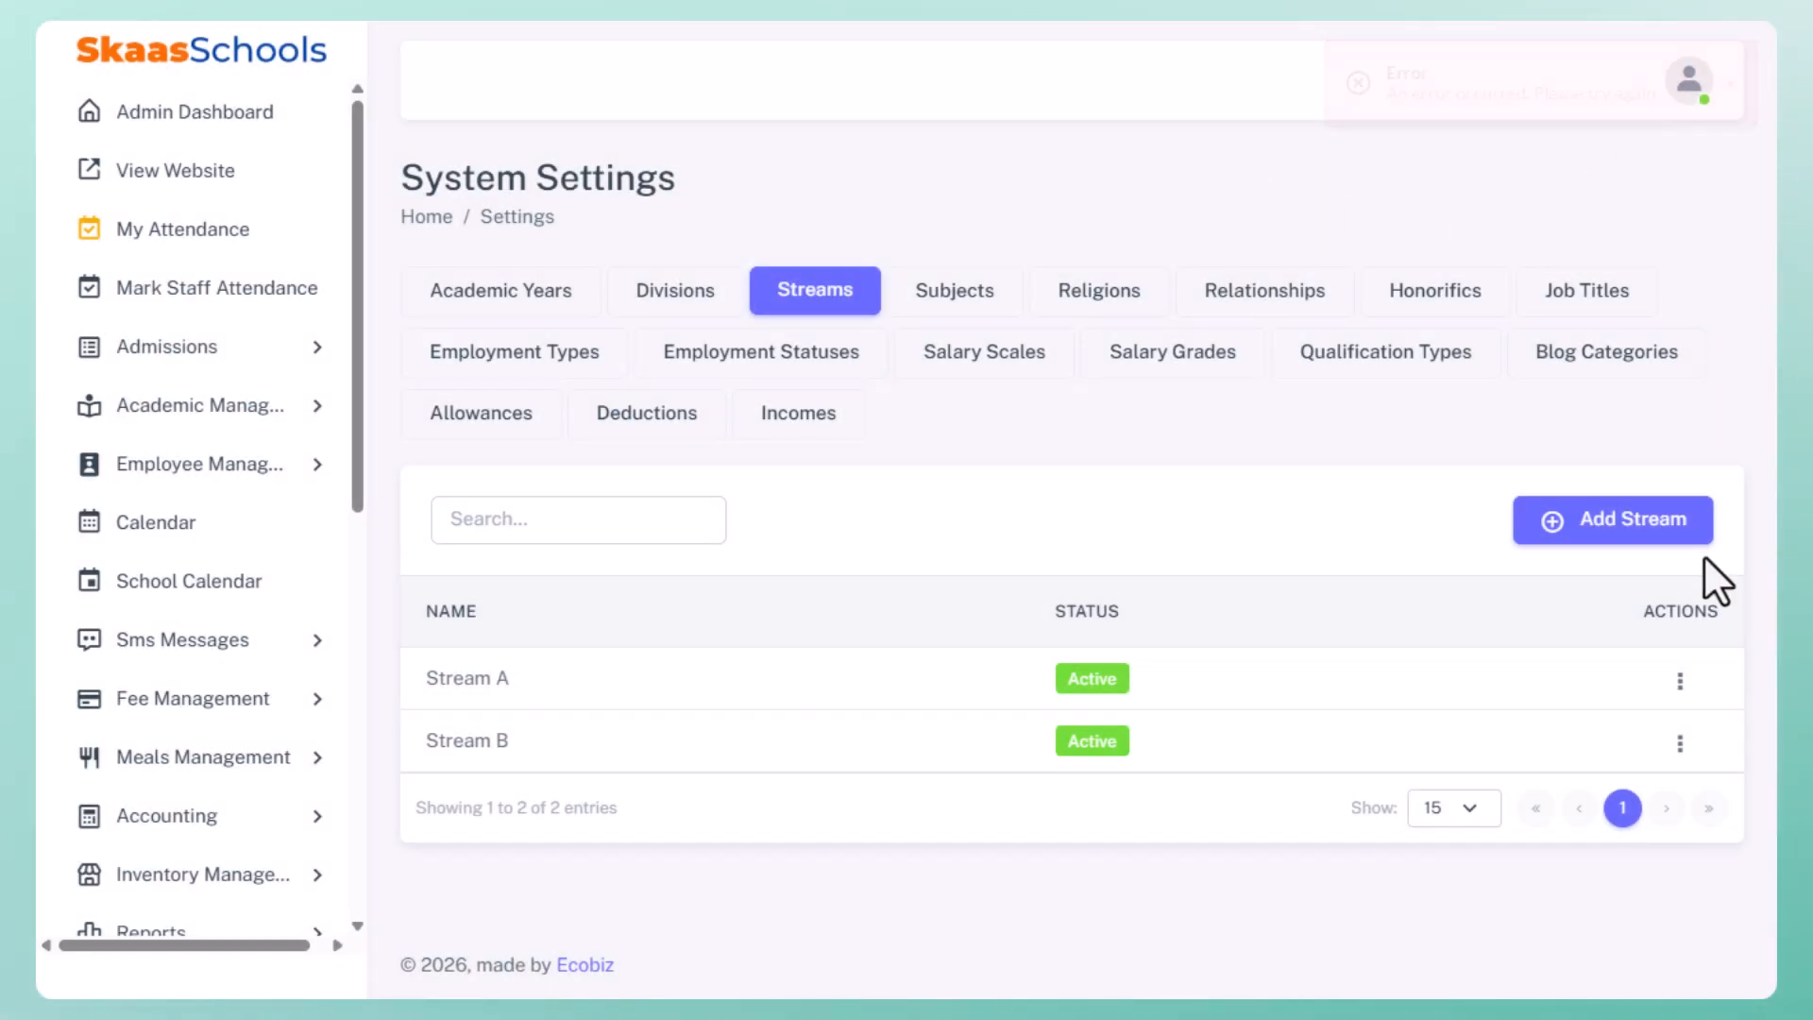
{"action": "left_click", "coordinate": [1680, 679]}
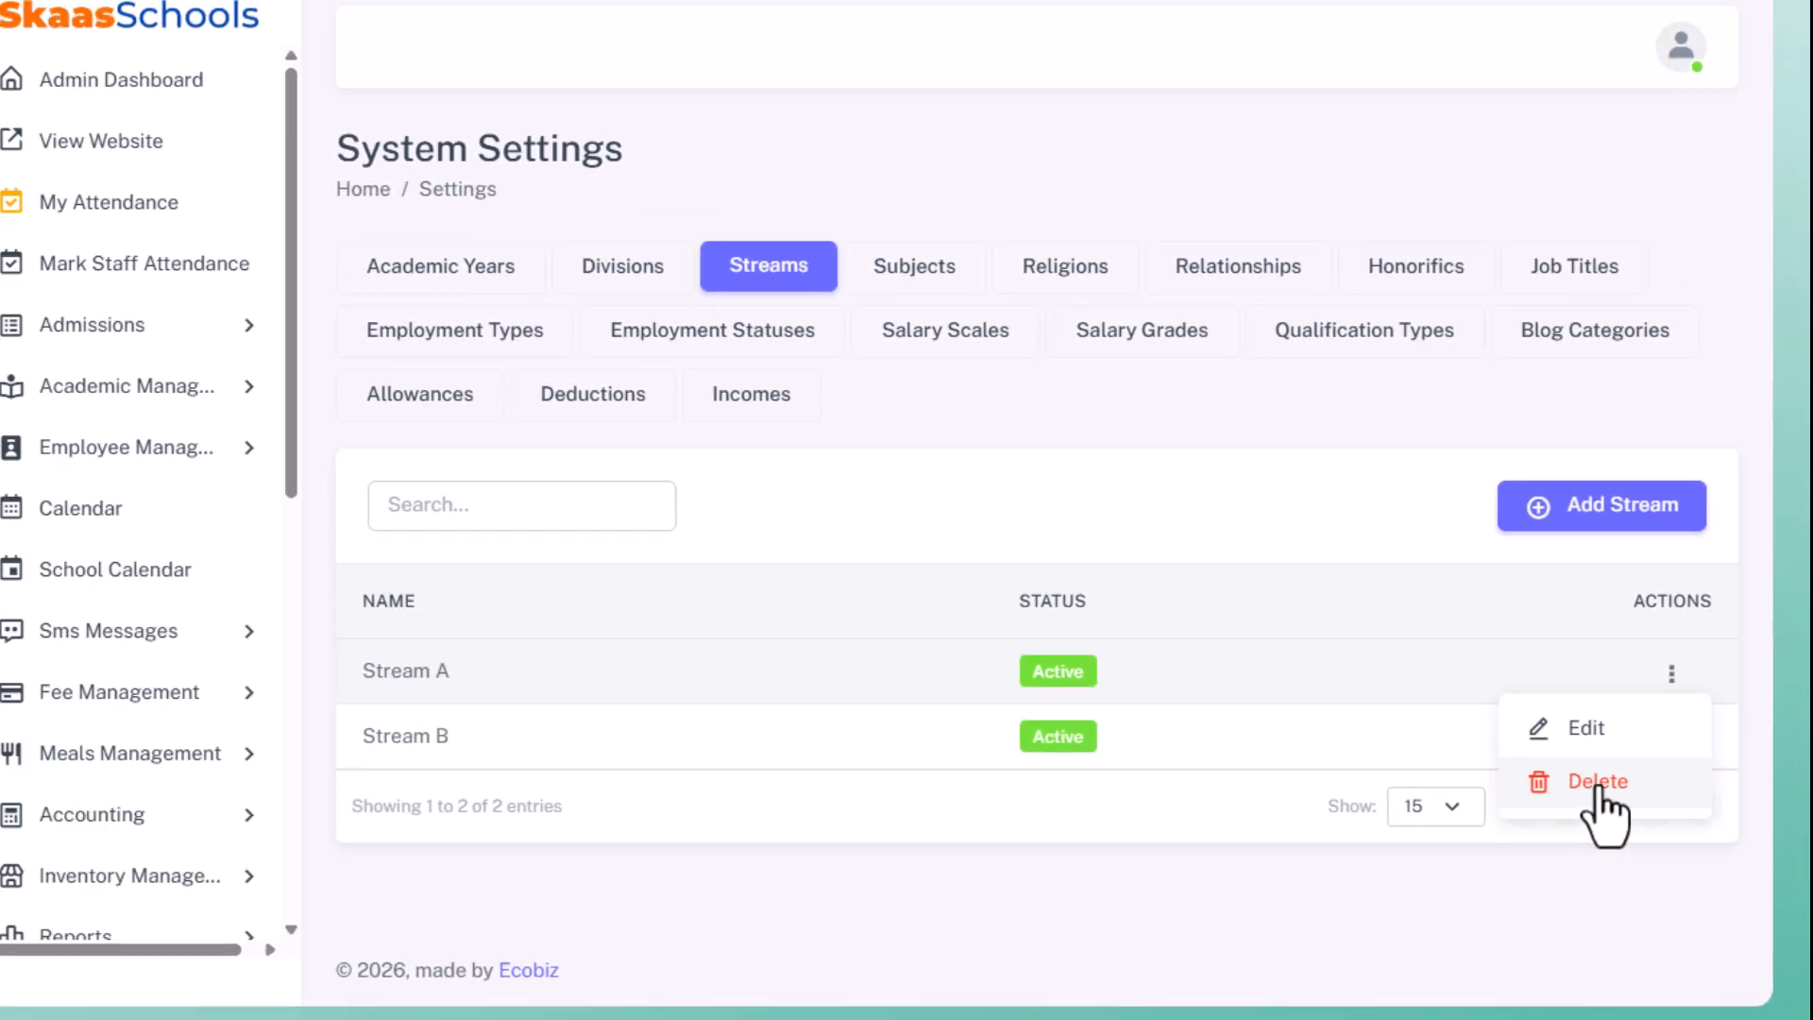
{"action": "left_click", "coordinate": [881, 424]}
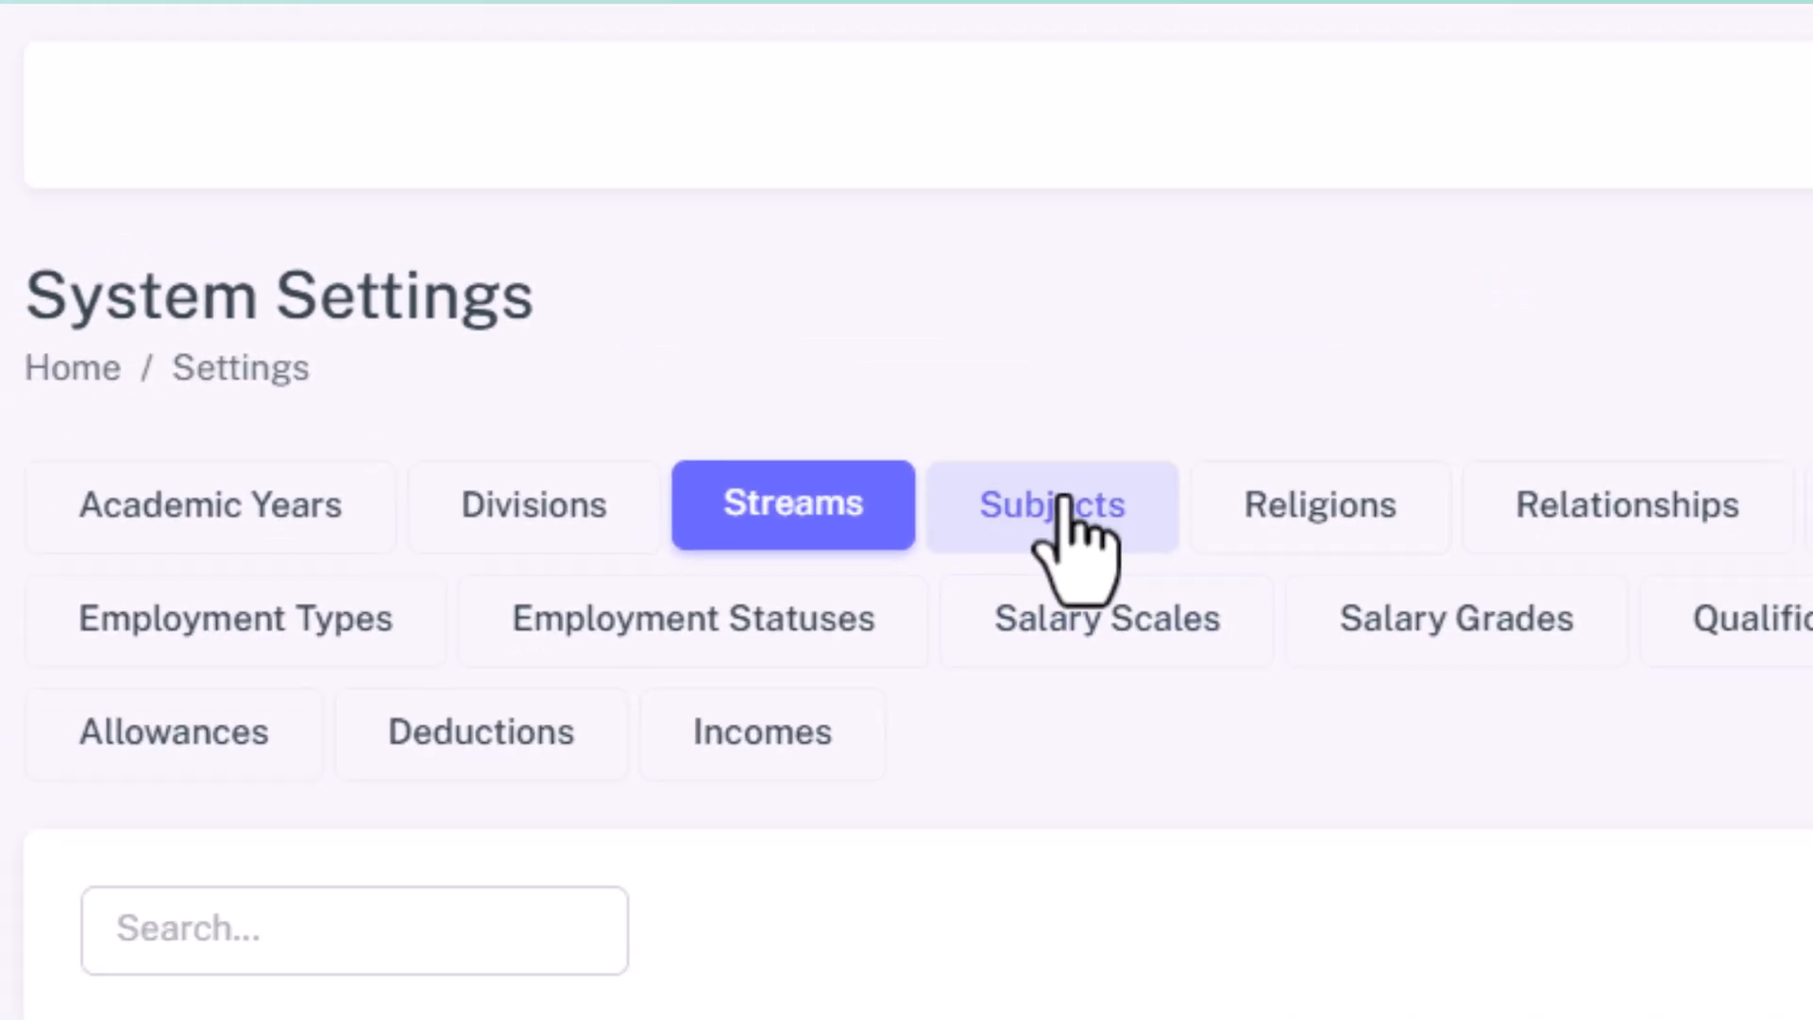
- Examine the form for adding a subject in the subject settings, including its group options and activation switch, and close it unsaved
{"action": "left_click", "coordinate": [957, 291]}
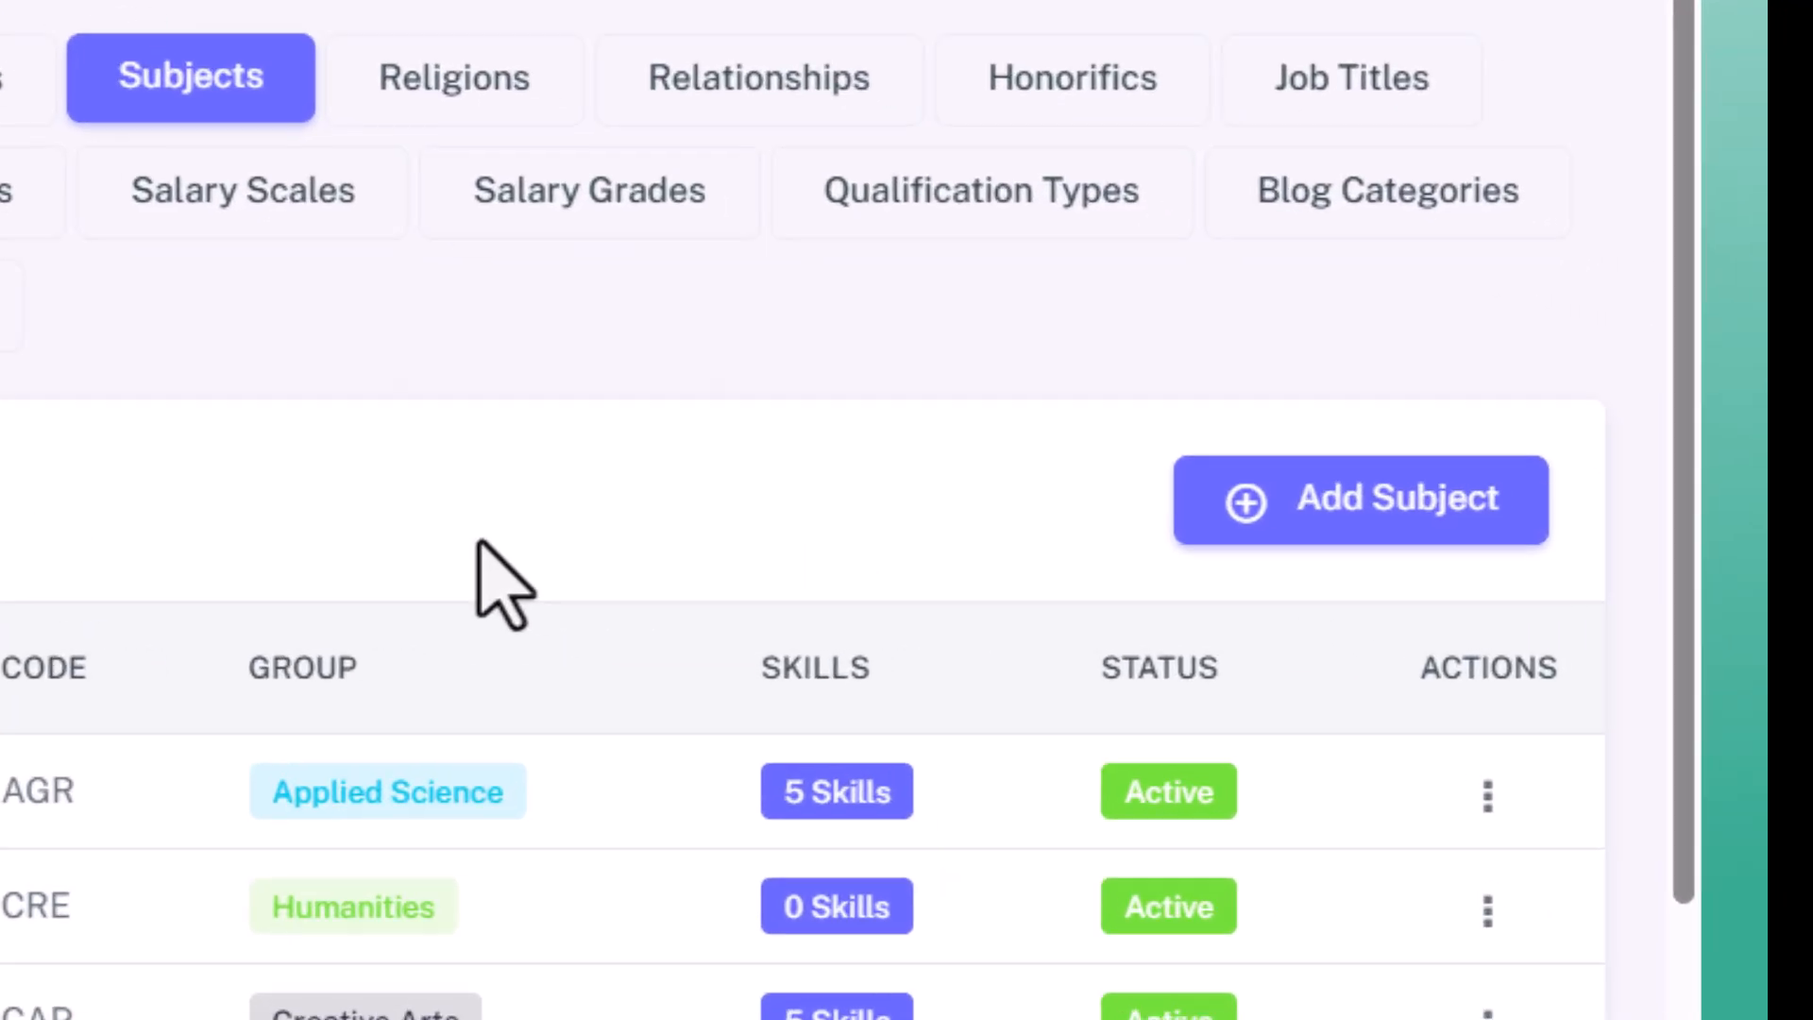
{"action": "left_click", "coordinate": [1544, 519]}
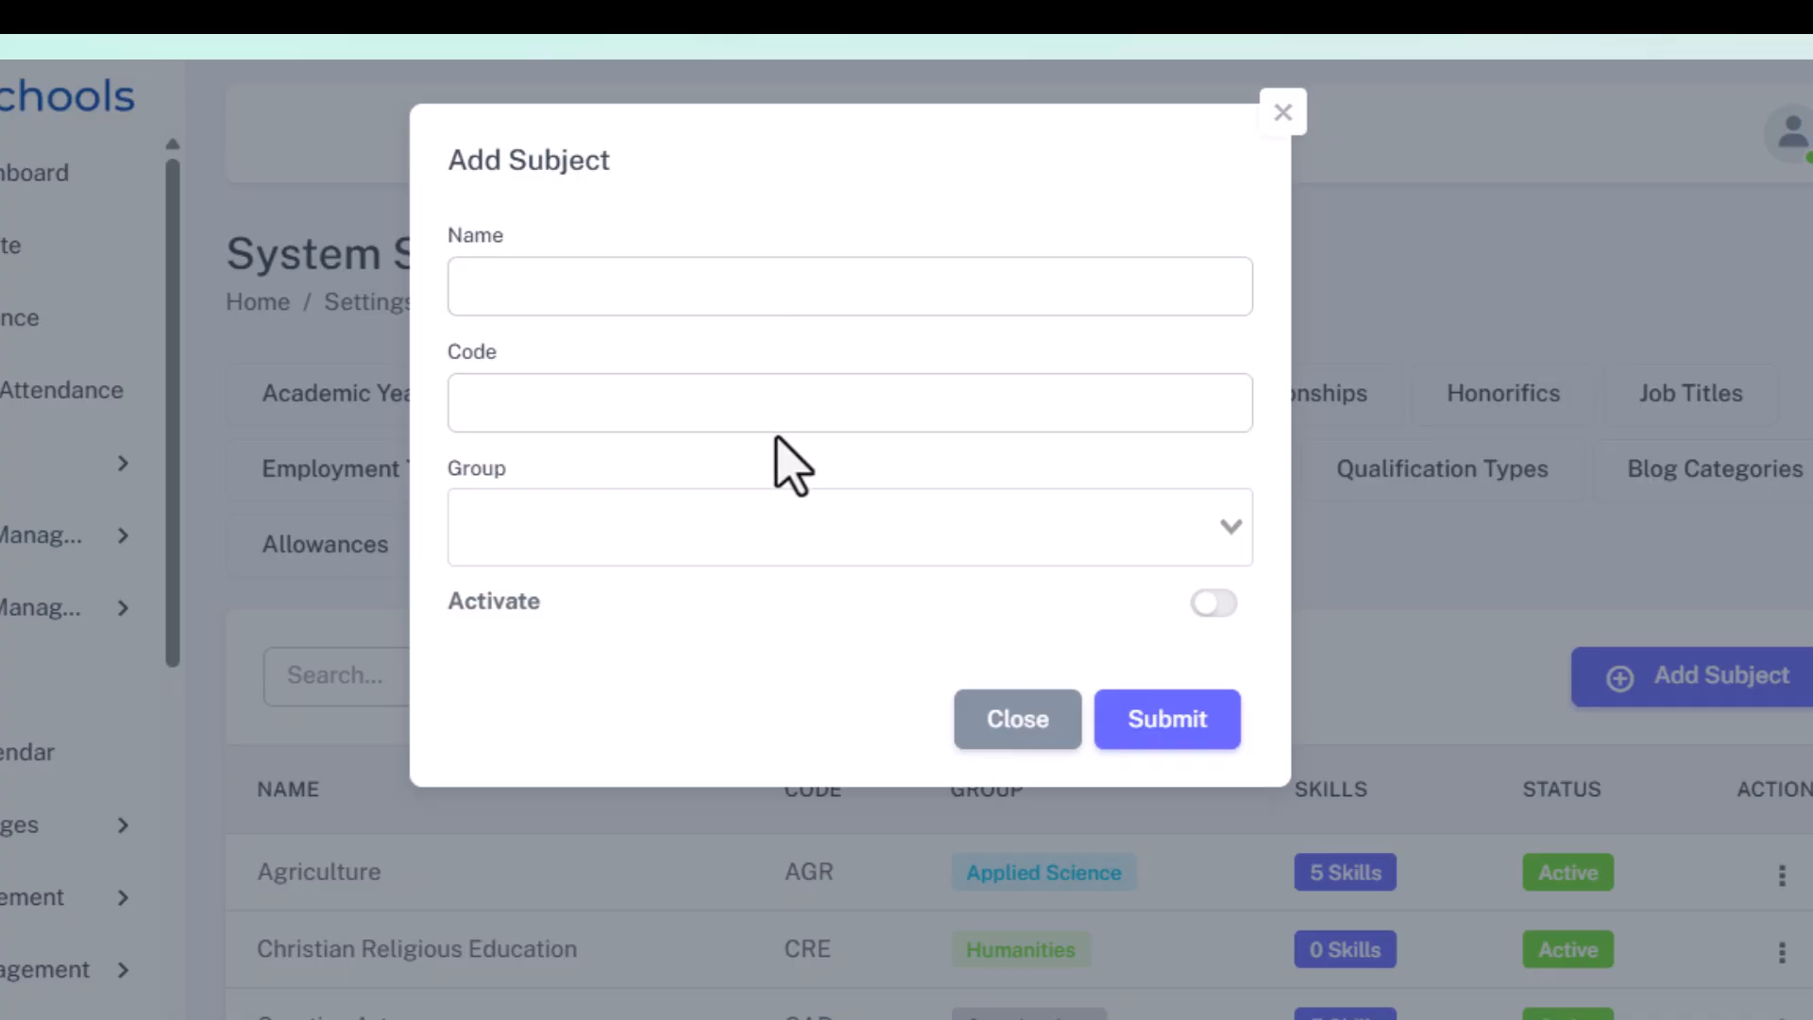
{"action": "left_click", "coordinate": [963, 526]}
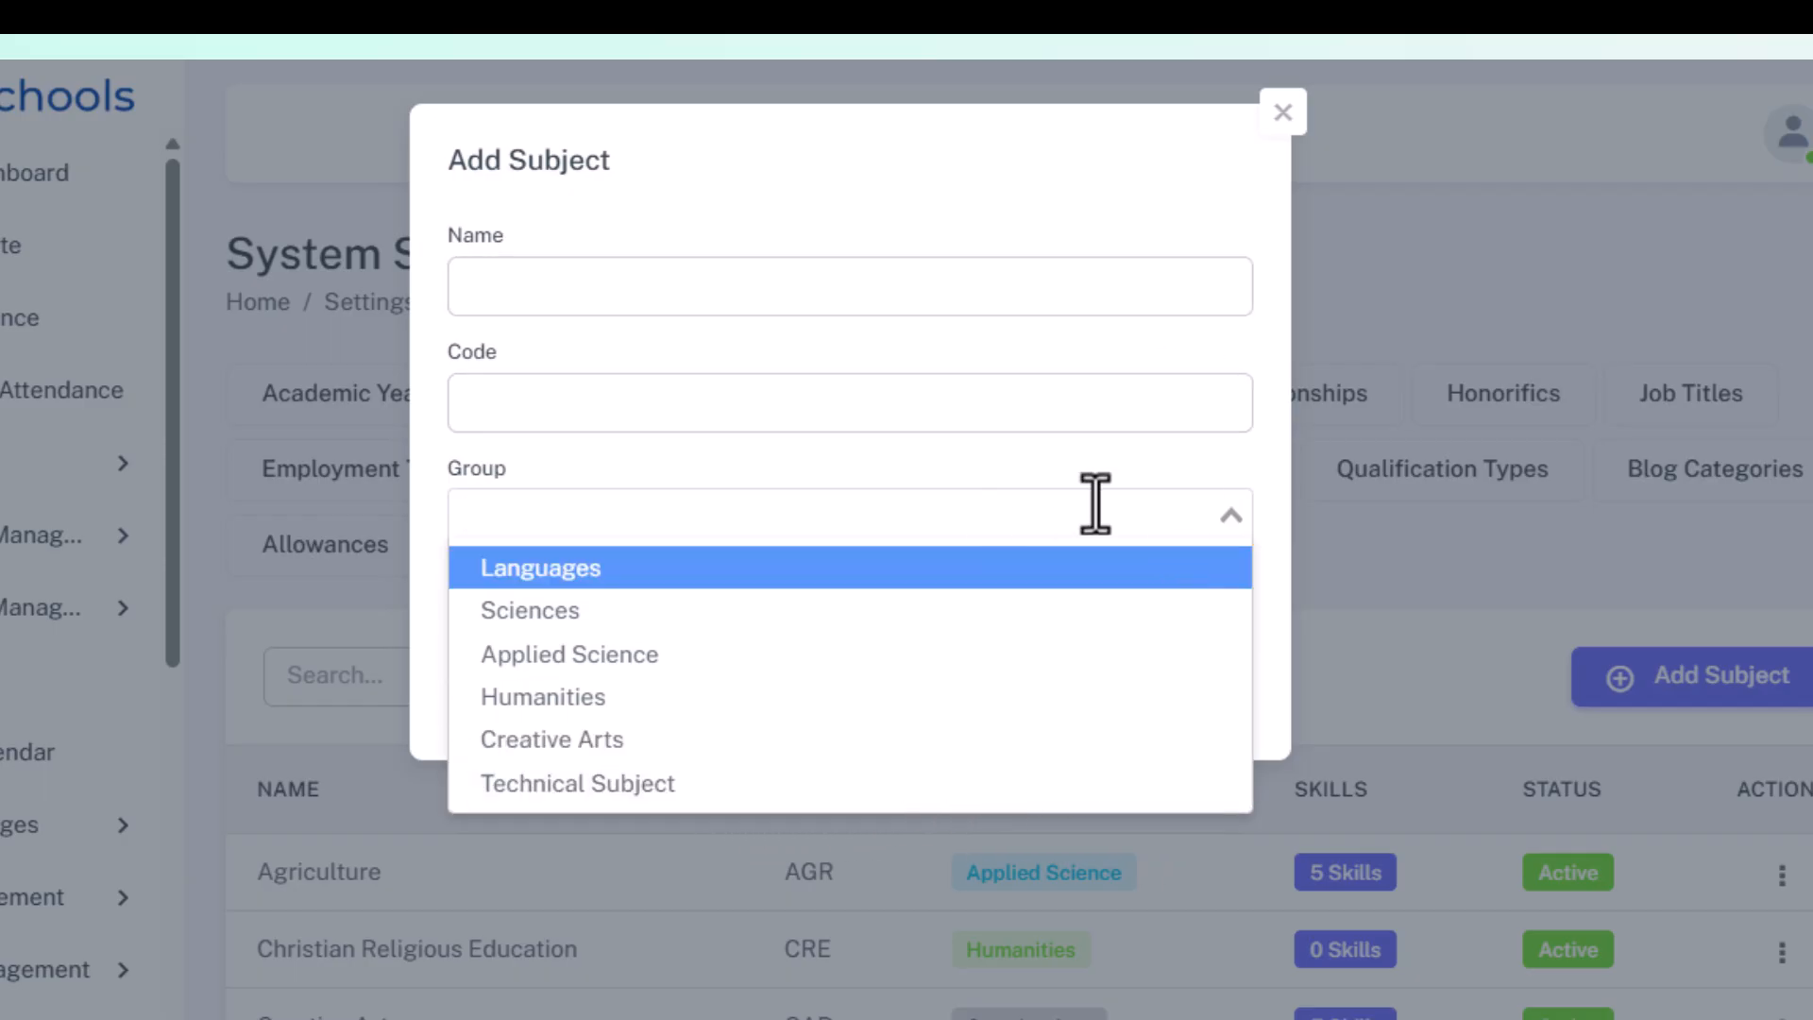
{"action": "left_click", "coordinate": [1128, 500]}
{"action": "left_click", "coordinate": [1209, 602]}
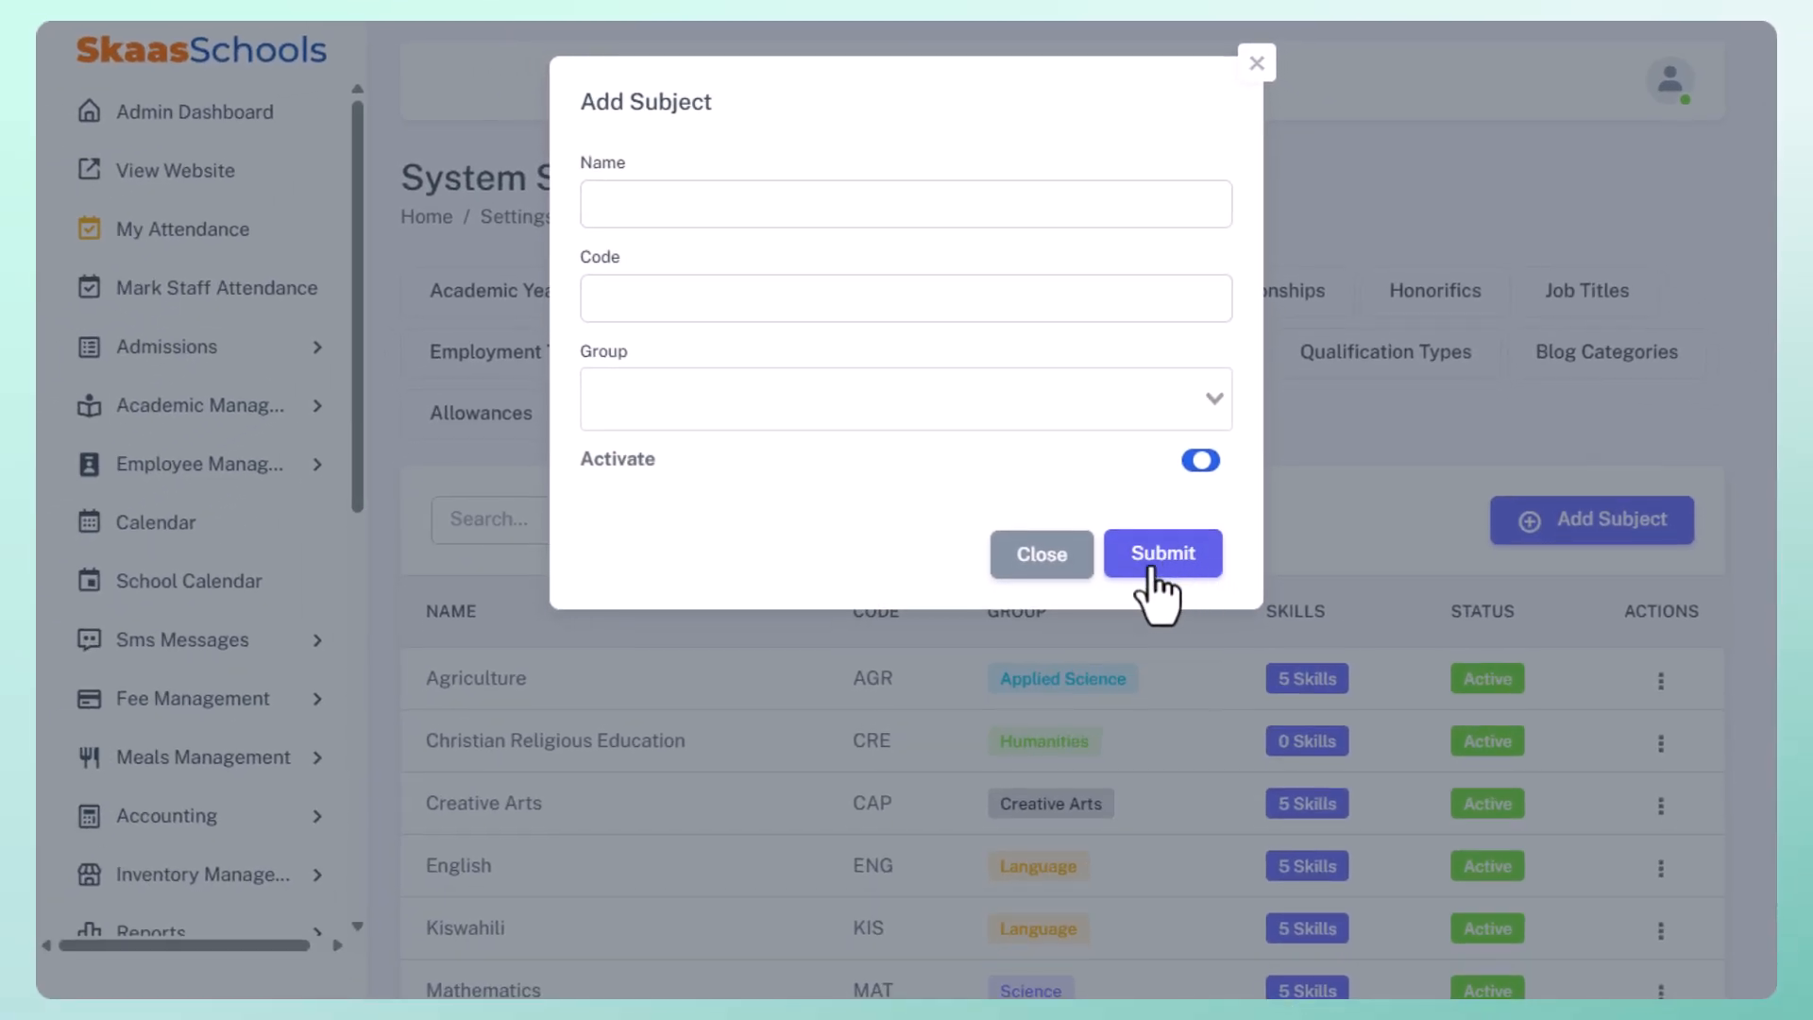
{"action": "left_click", "coordinate": [1256, 63]}
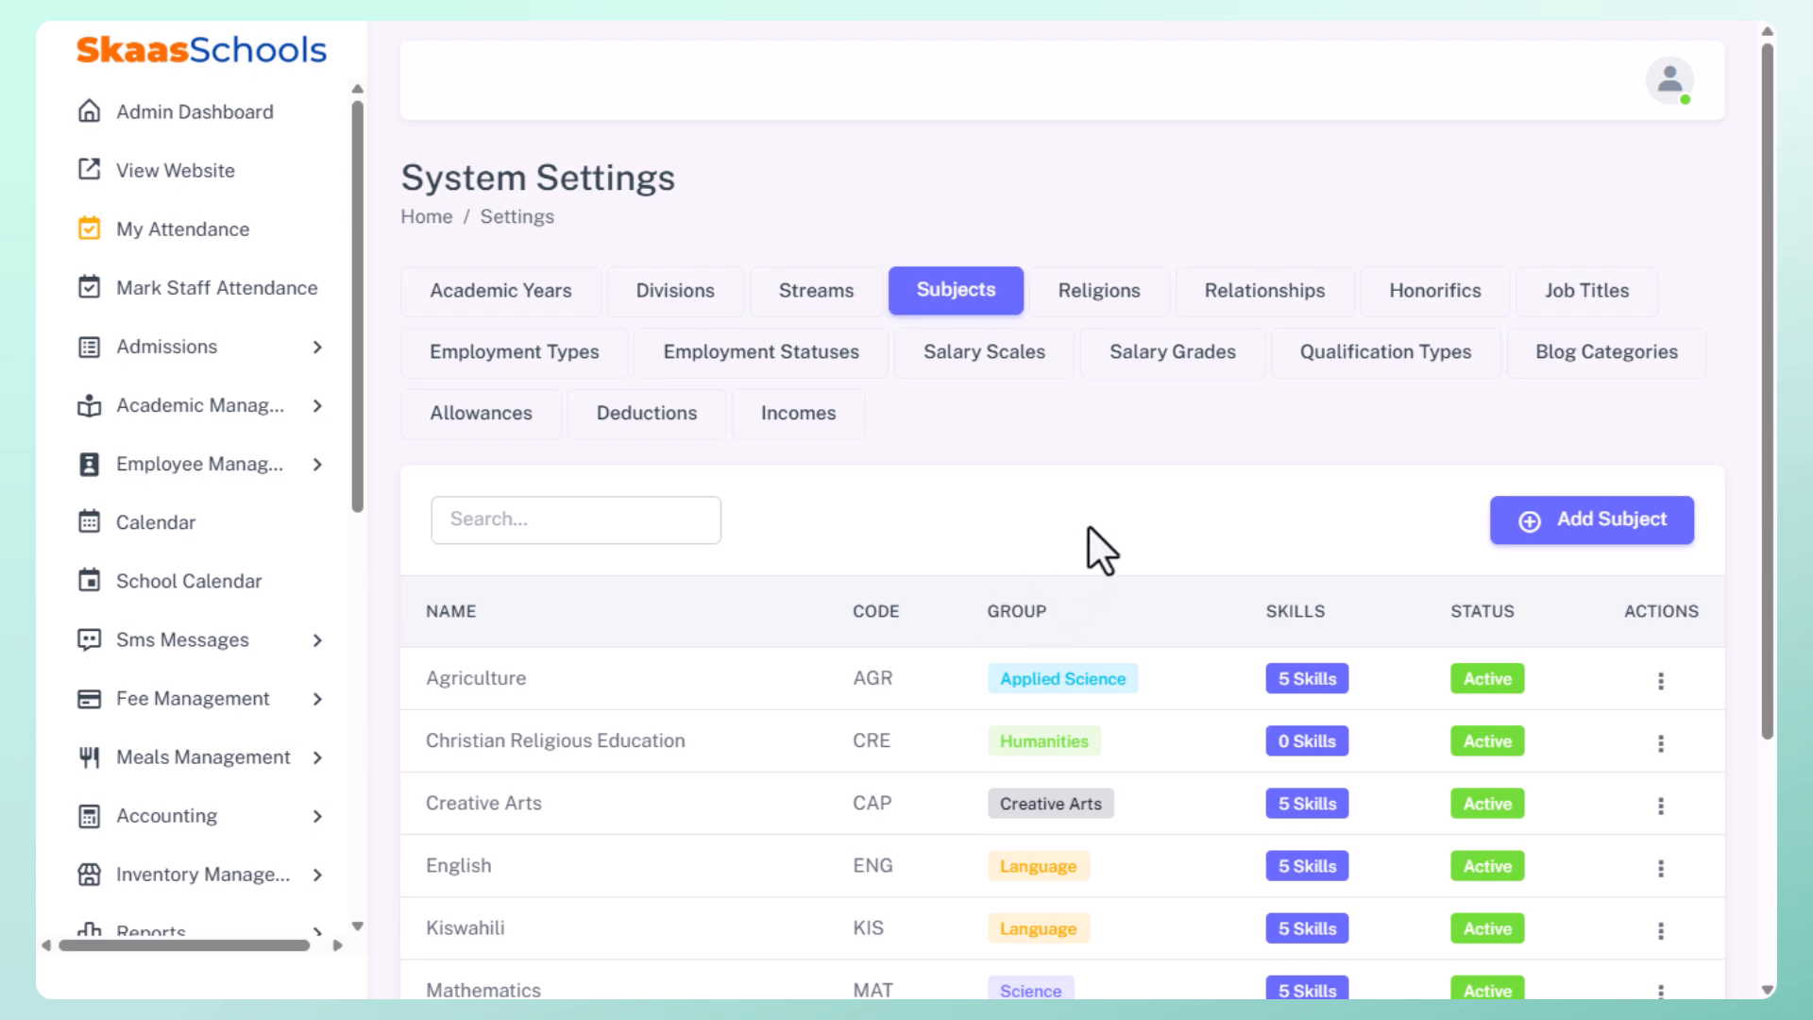
- Open the skills management for the Agriculture subject
{"action": "left_click", "coordinate": [1661, 679]}
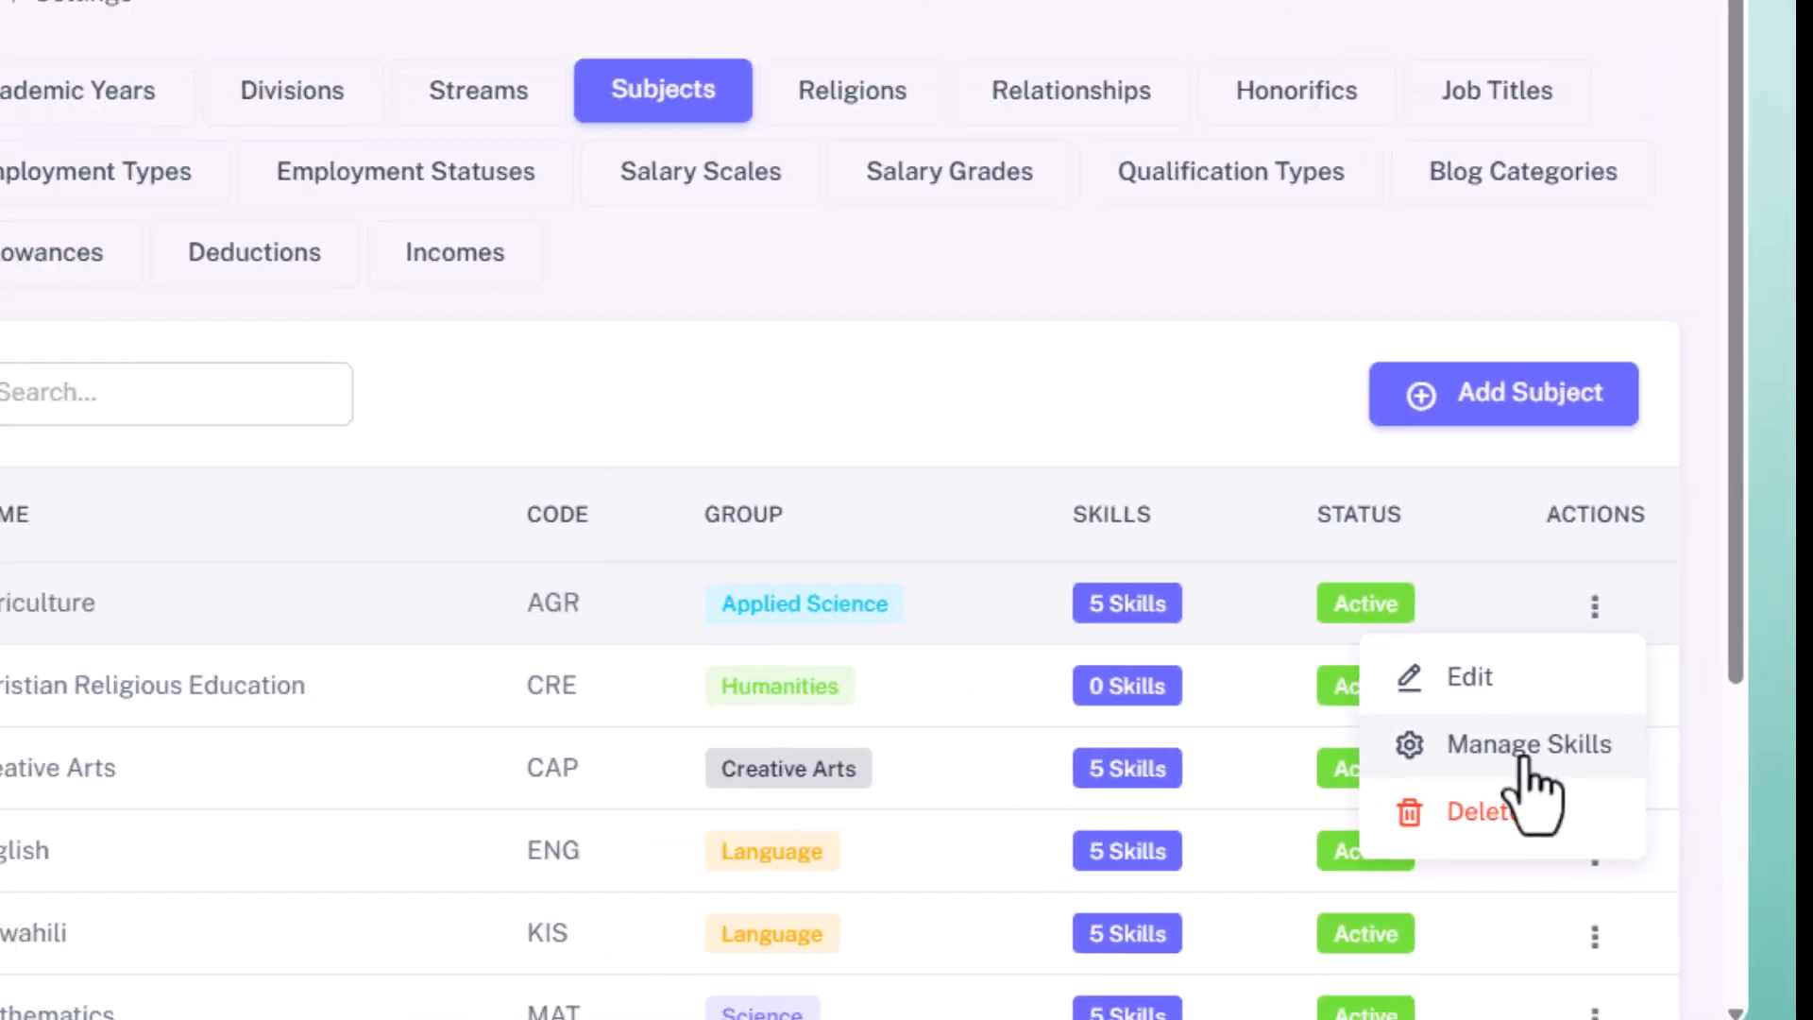
{"action": "left_click", "coordinate": [1416, 658]}
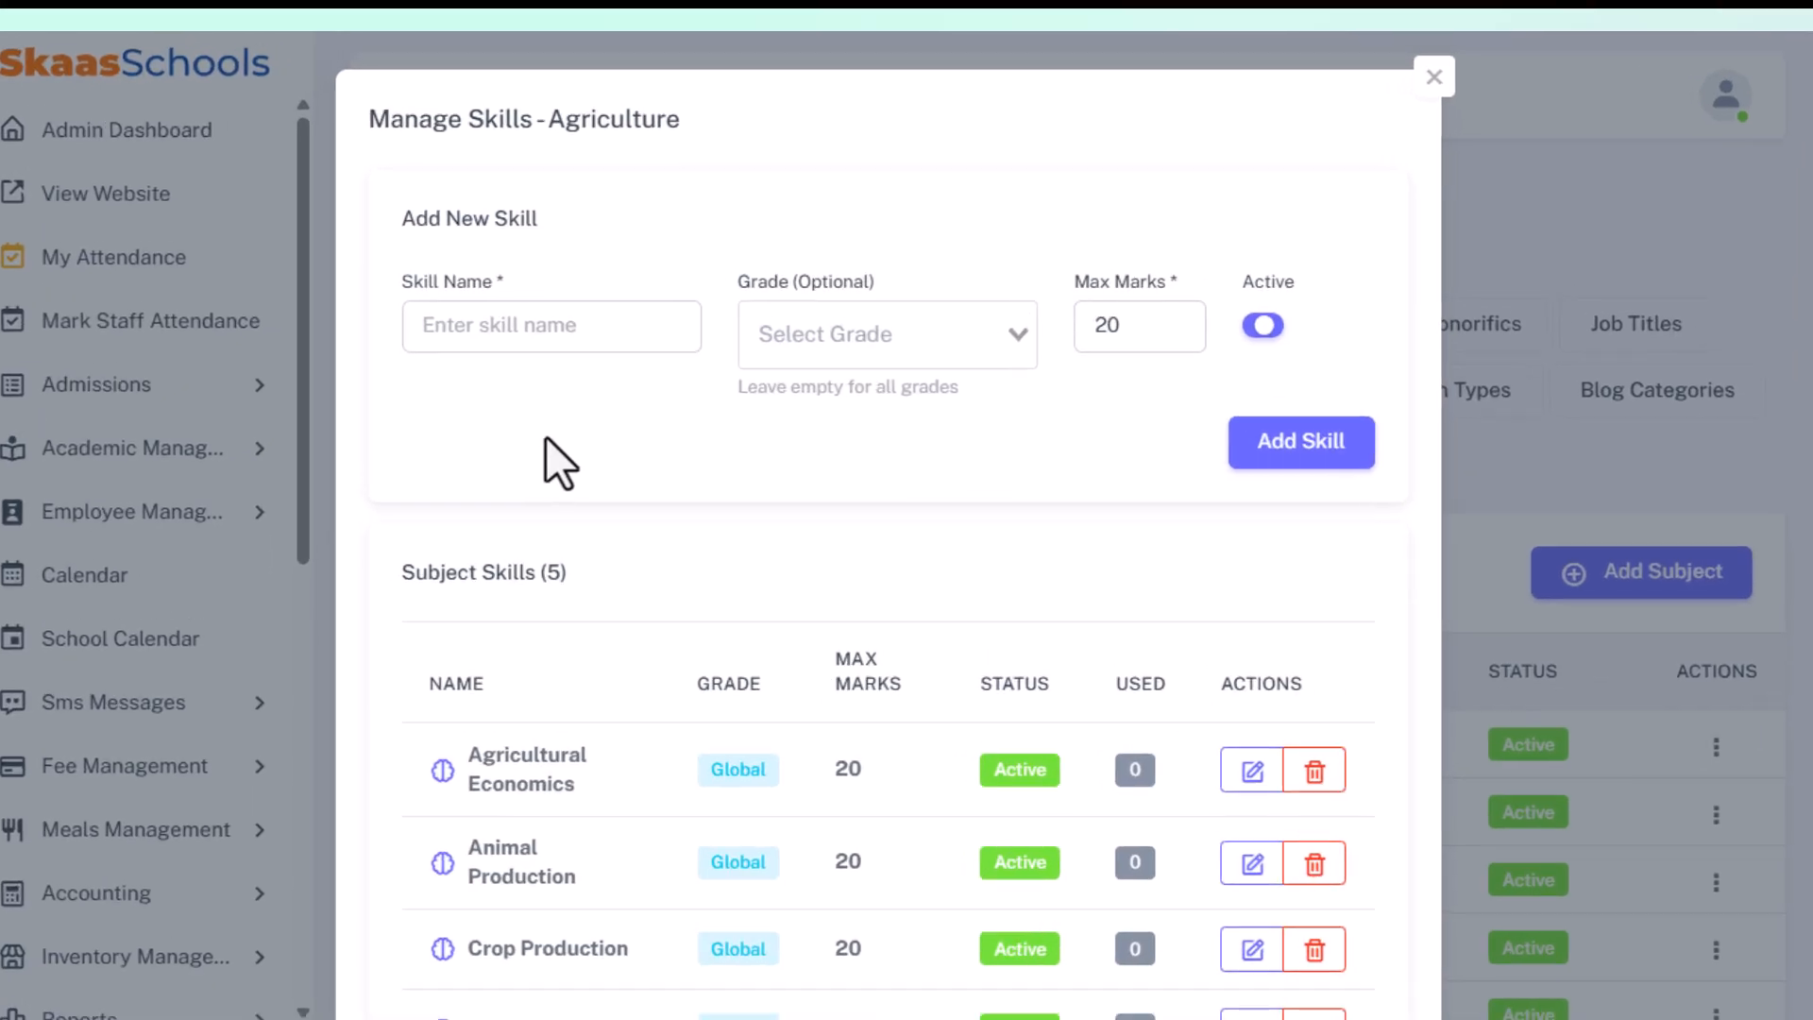
- Examine the new skill form for Agriculture, including the skill name, optional grade choices, maximum marks and active switch
{"action": "left_click", "coordinate": [393, 439]}
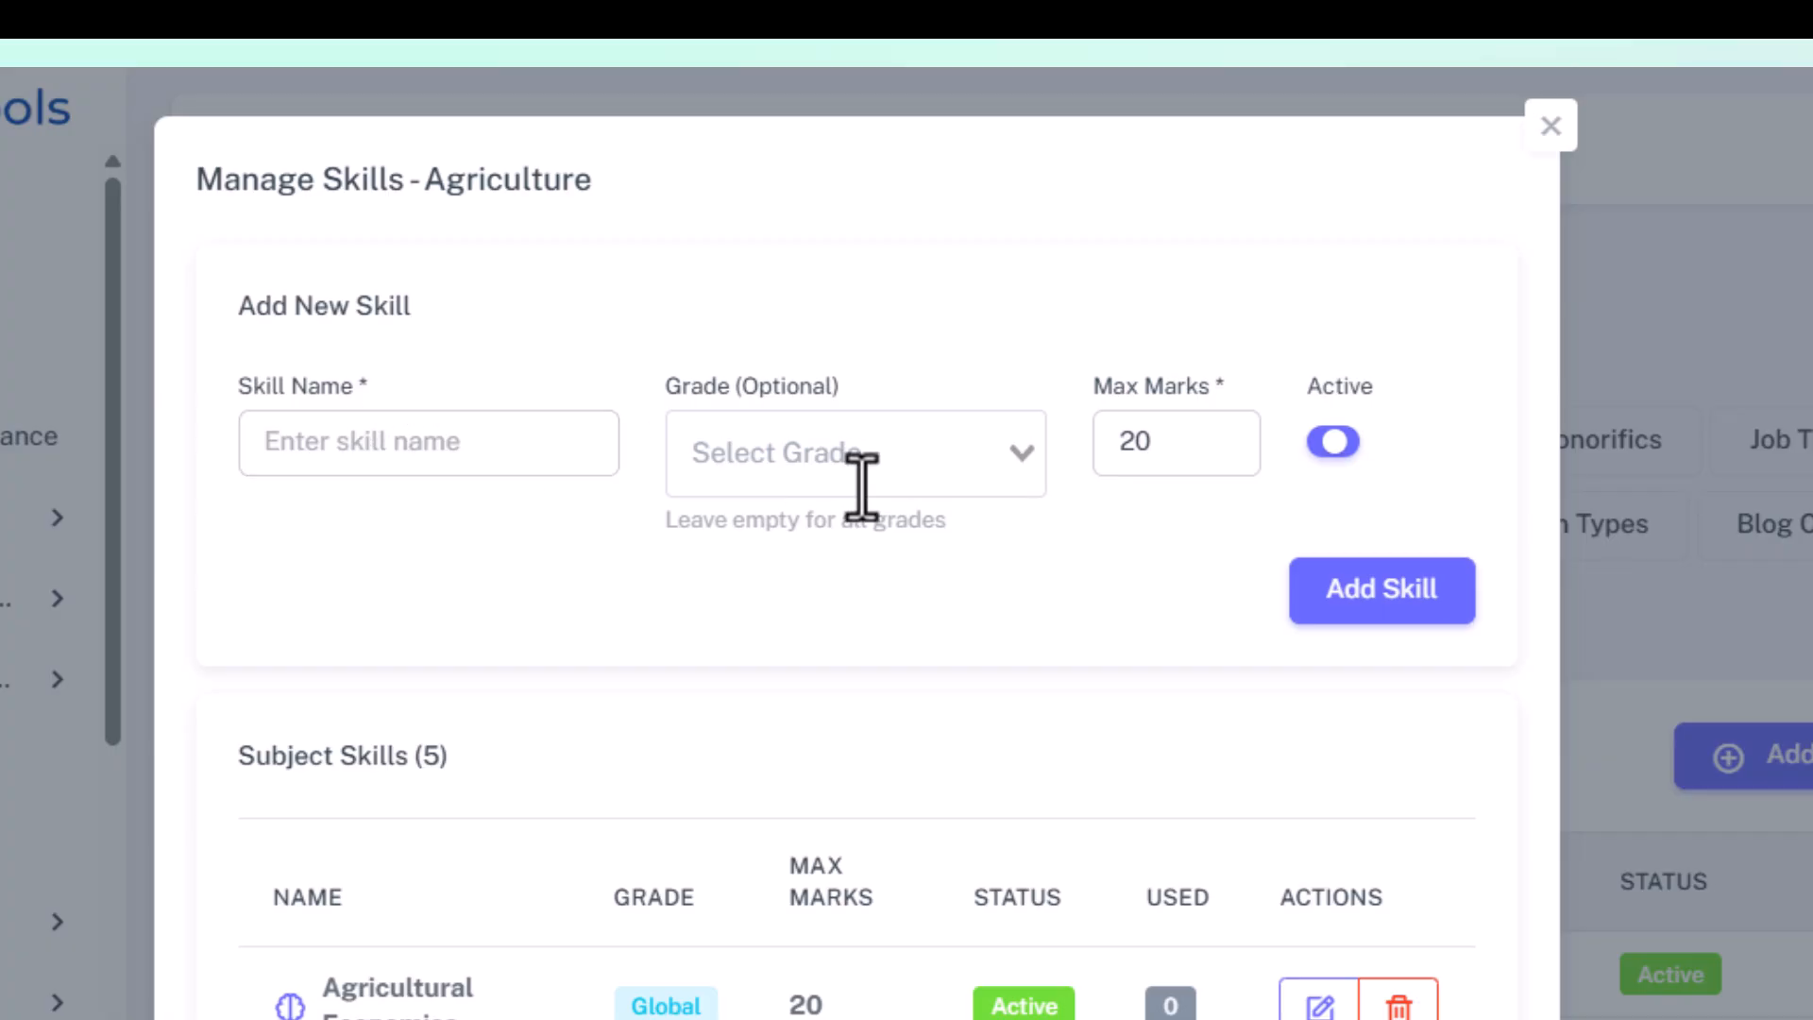
{"action": "left_click", "coordinate": [937, 442]}
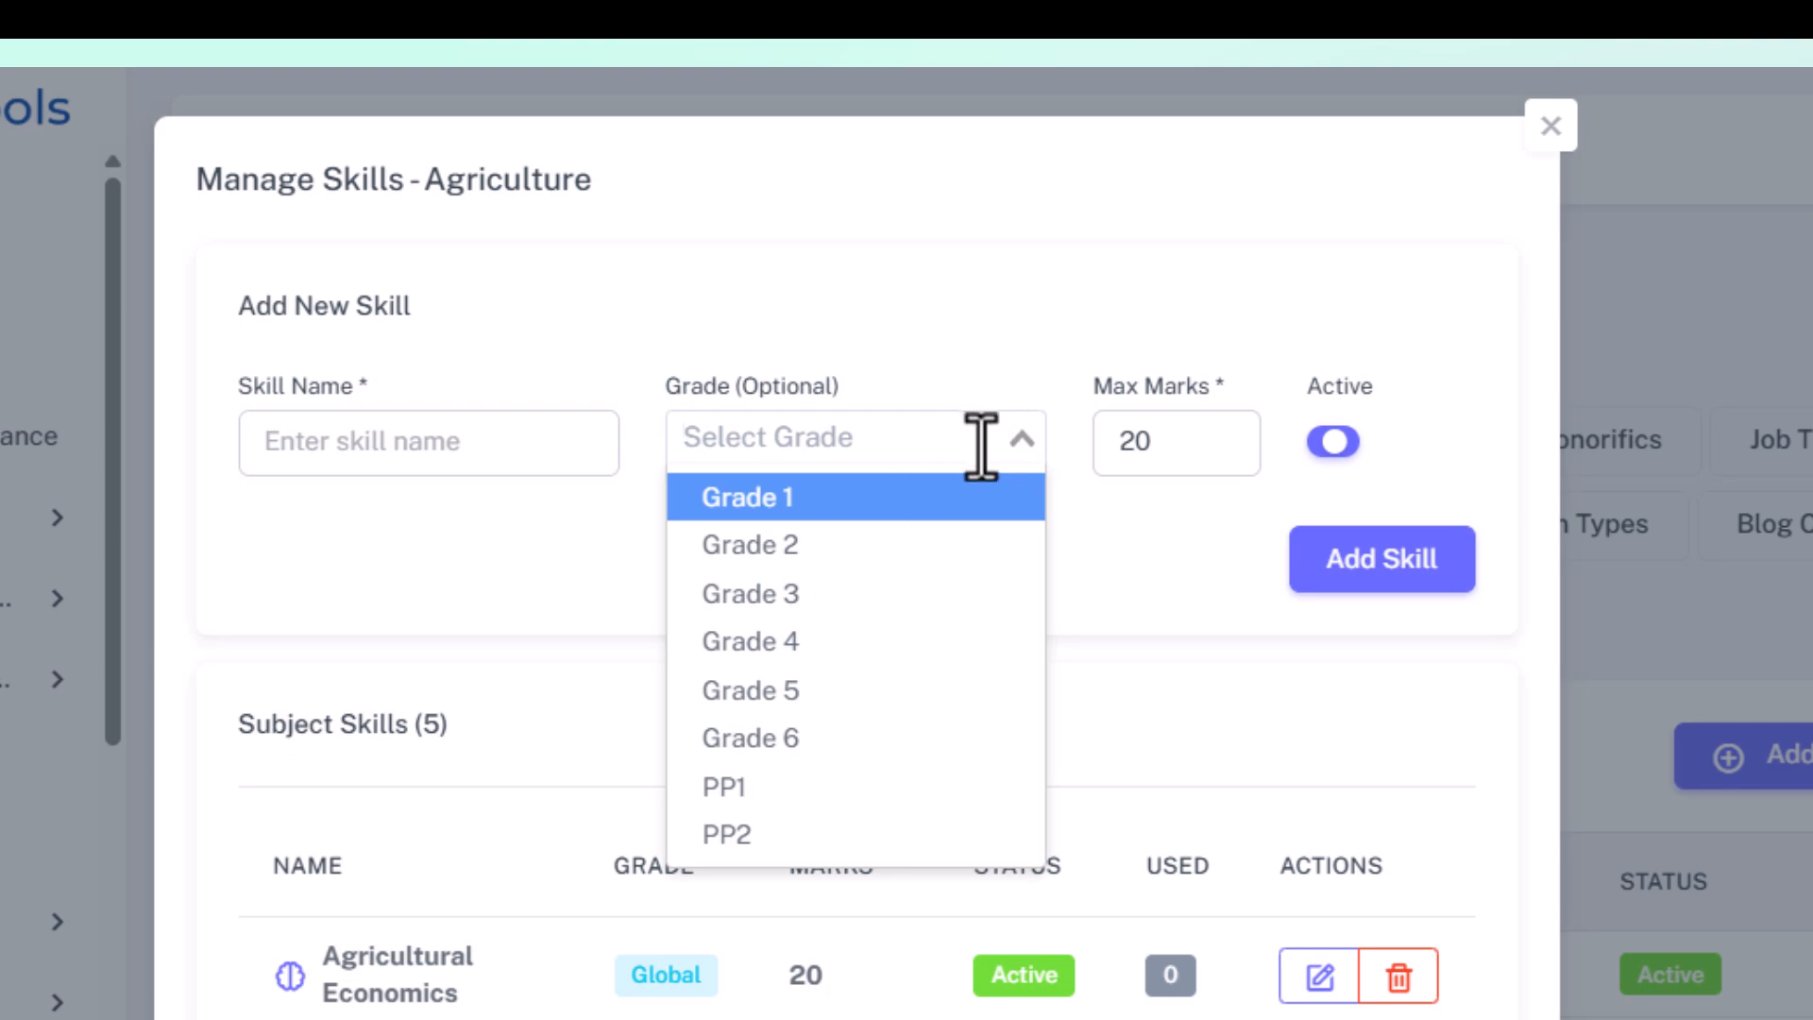
{"action": "left_click", "coordinate": [1014, 440]}
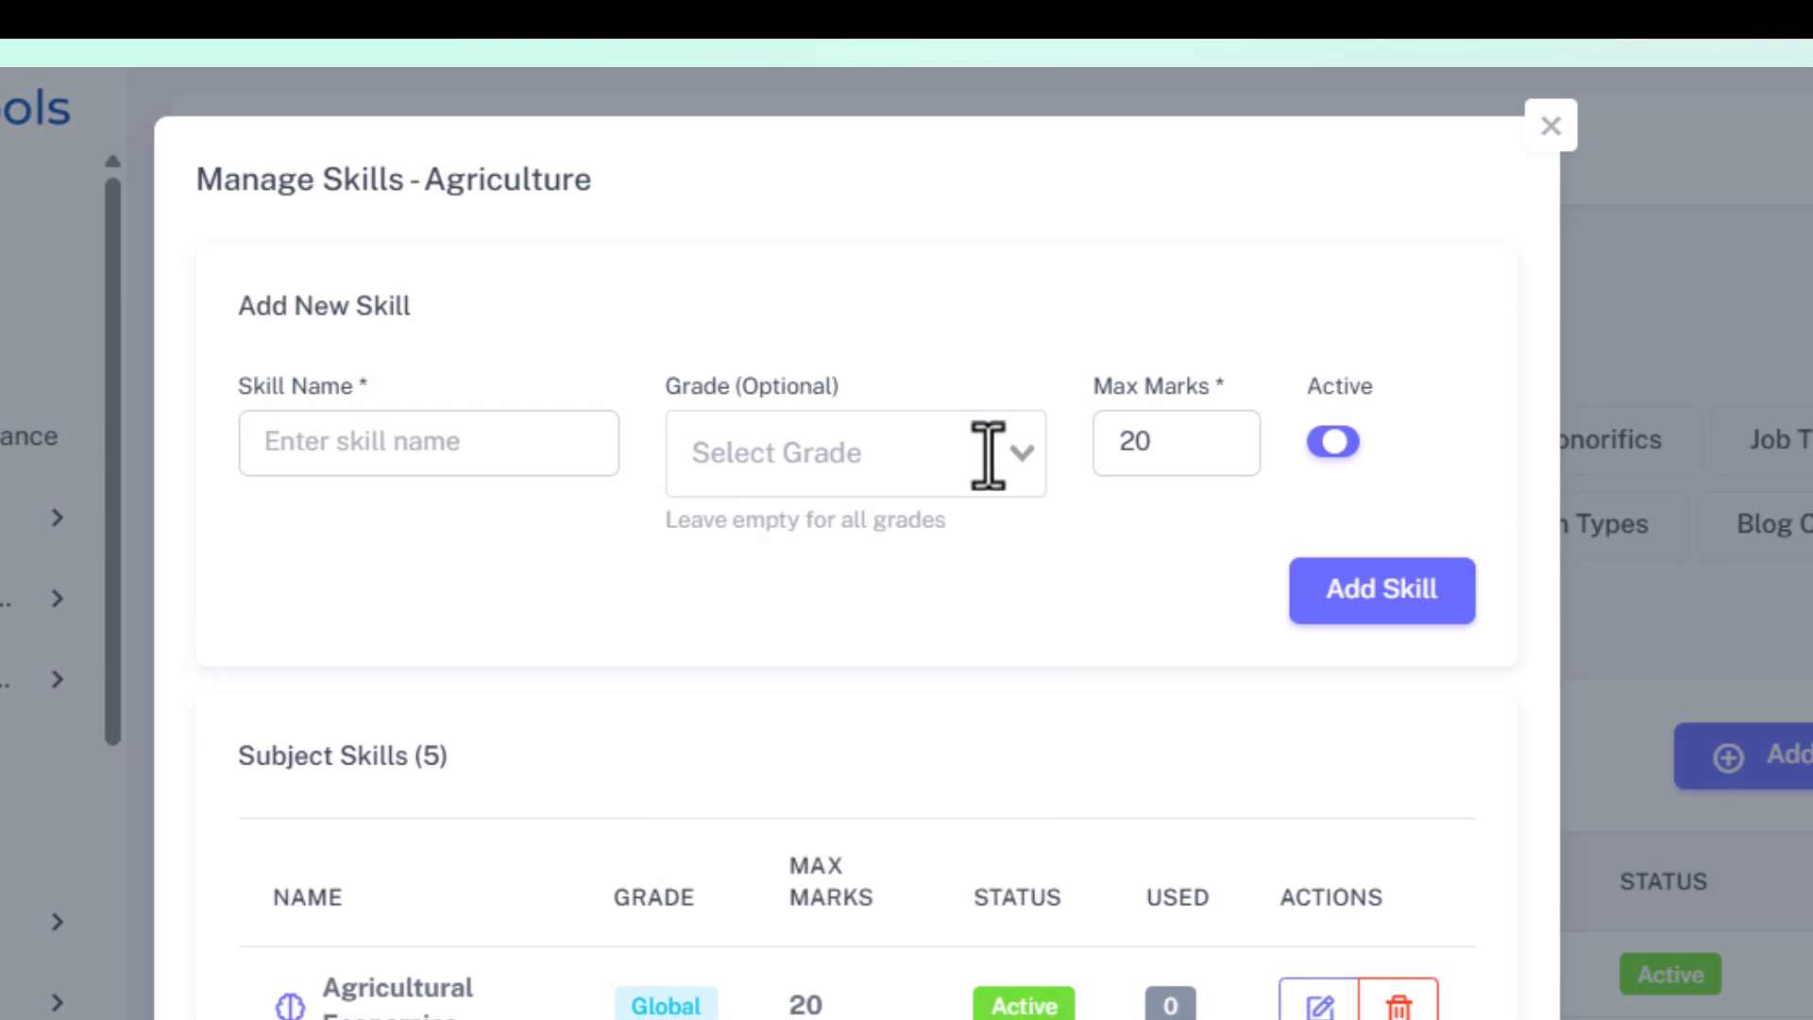
{"action": "left_click", "coordinate": [1119, 451]}
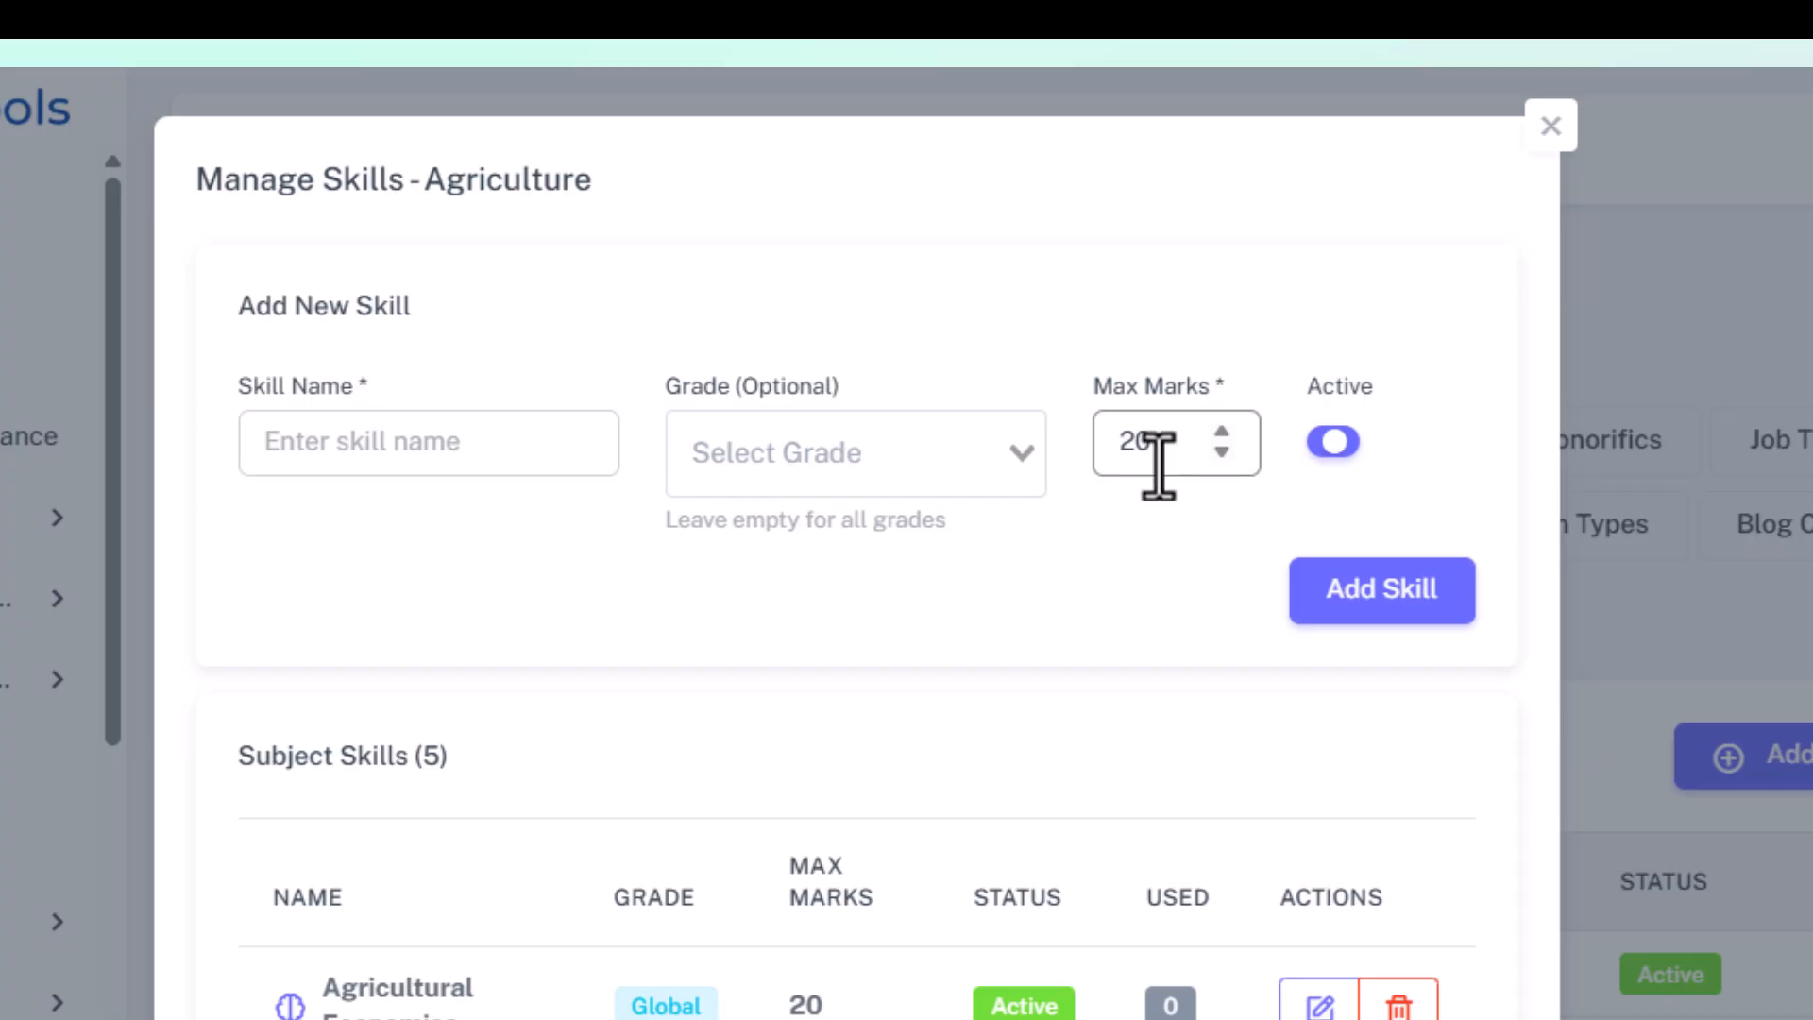
{"action": "left_click", "coordinate": [1334, 442]}
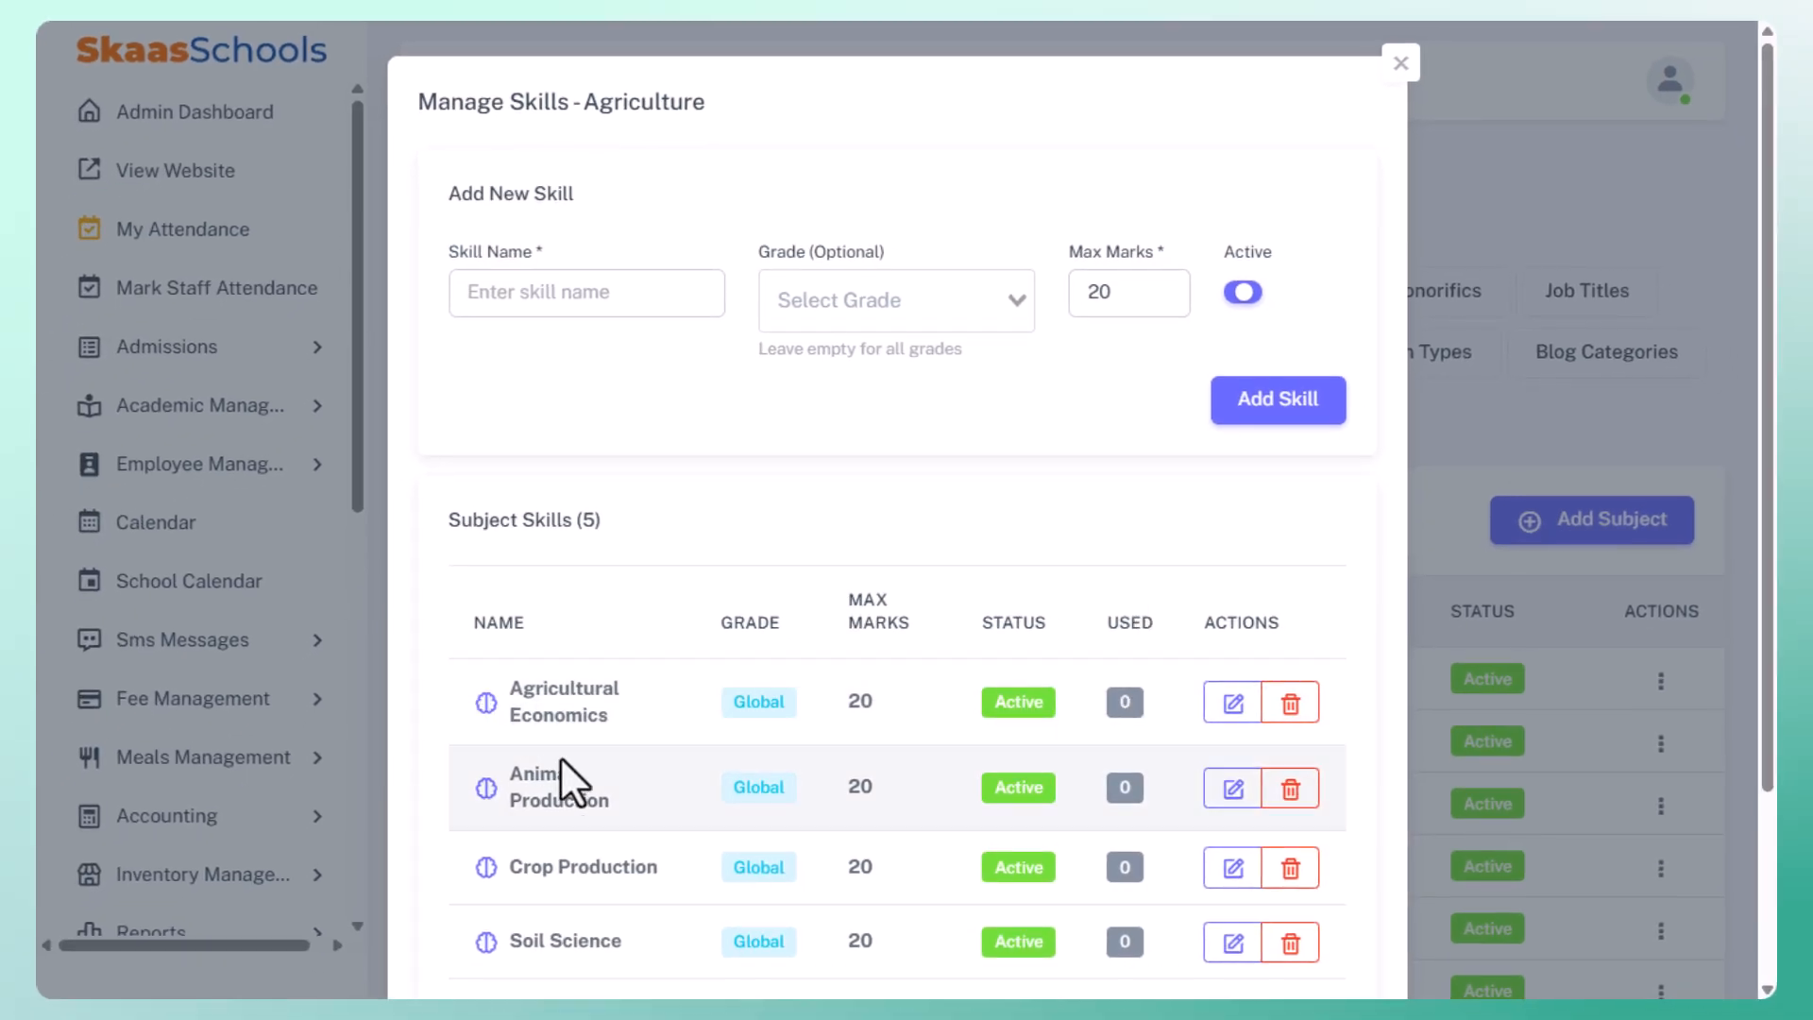
- View the edit form of the Agricultural Economics skill, cancel it unsaved and close the Agriculture skills management
{"action": "left_click", "coordinate": [1232, 706]}
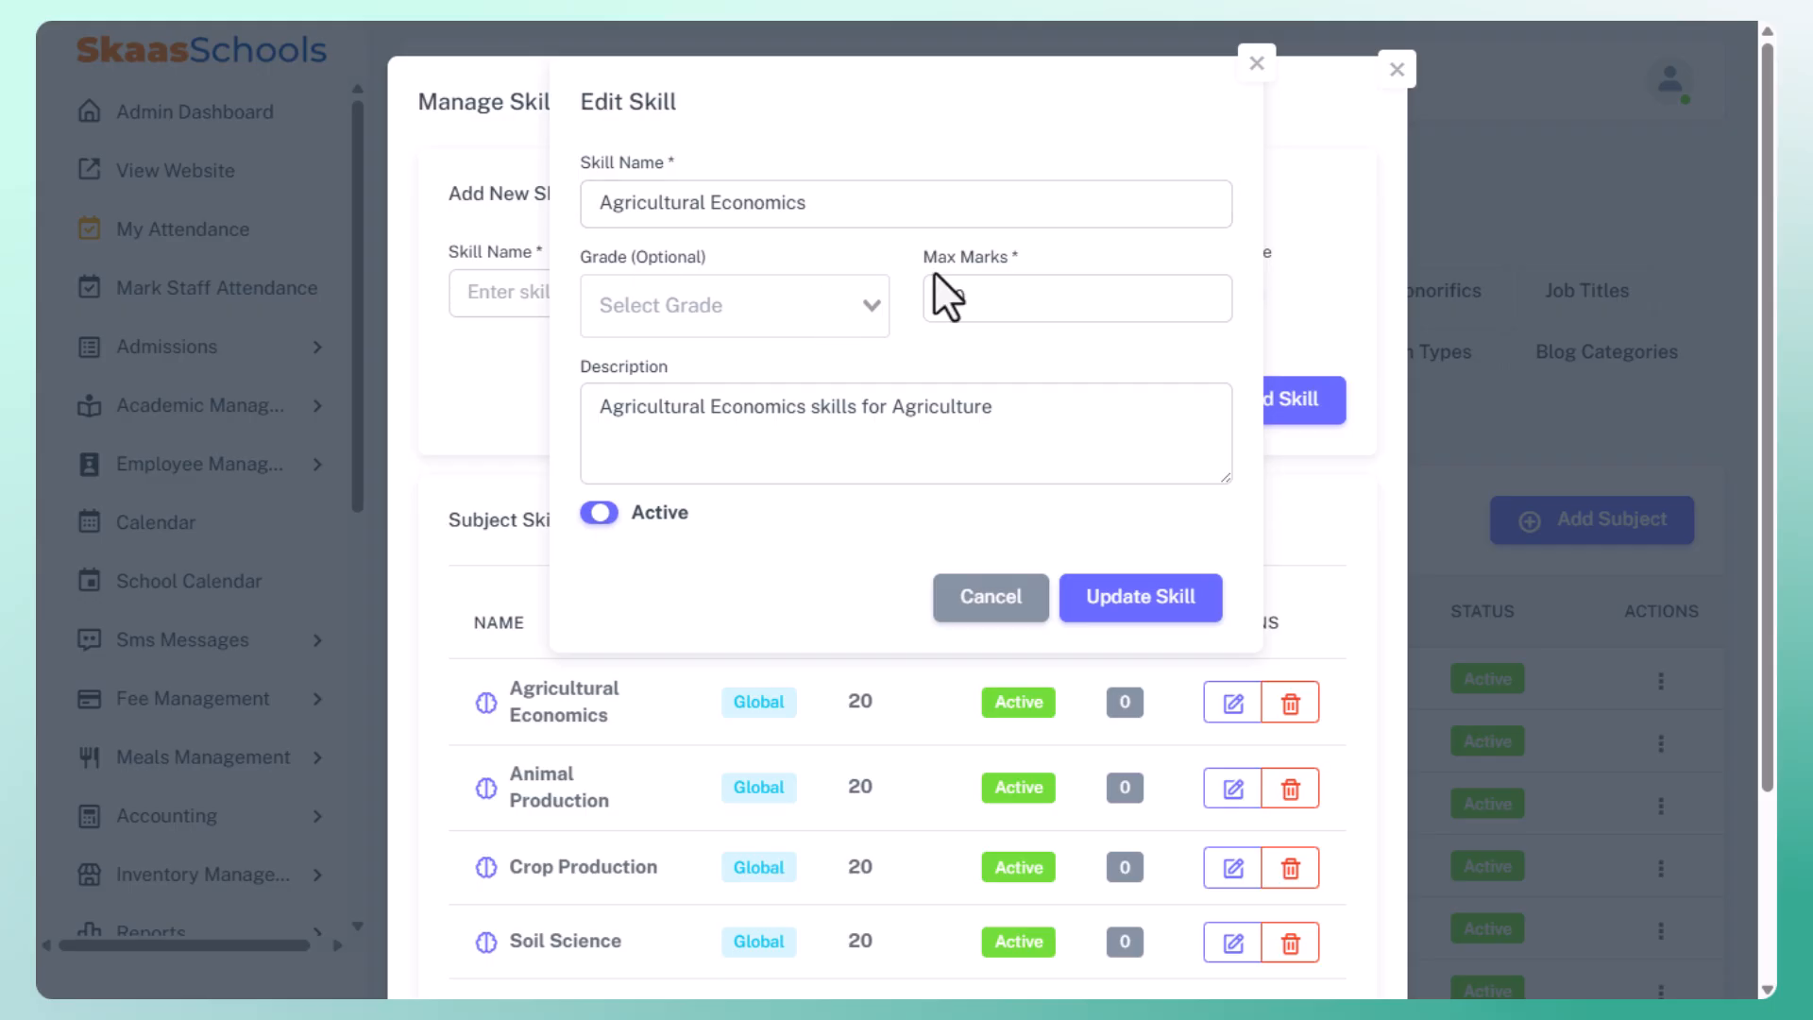
{"action": "left_click", "coordinate": [989, 600]}
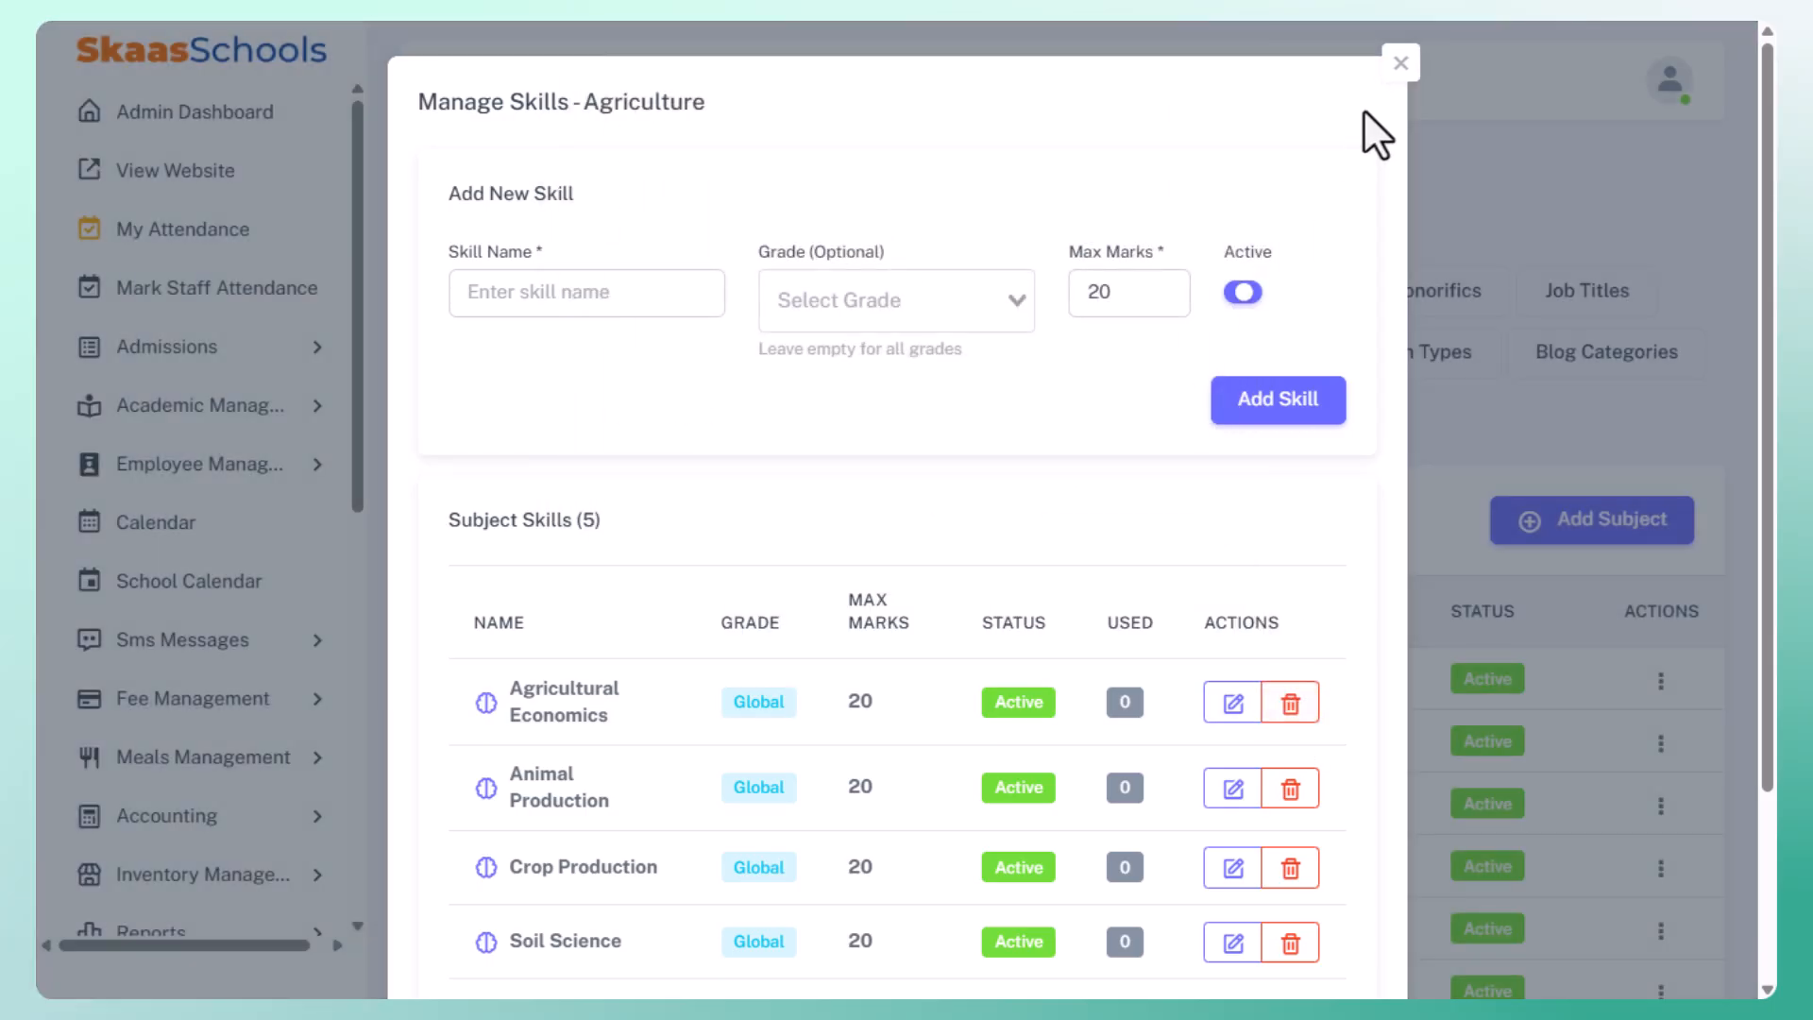
{"action": "left_click", "coordinate": [1399, 64]}
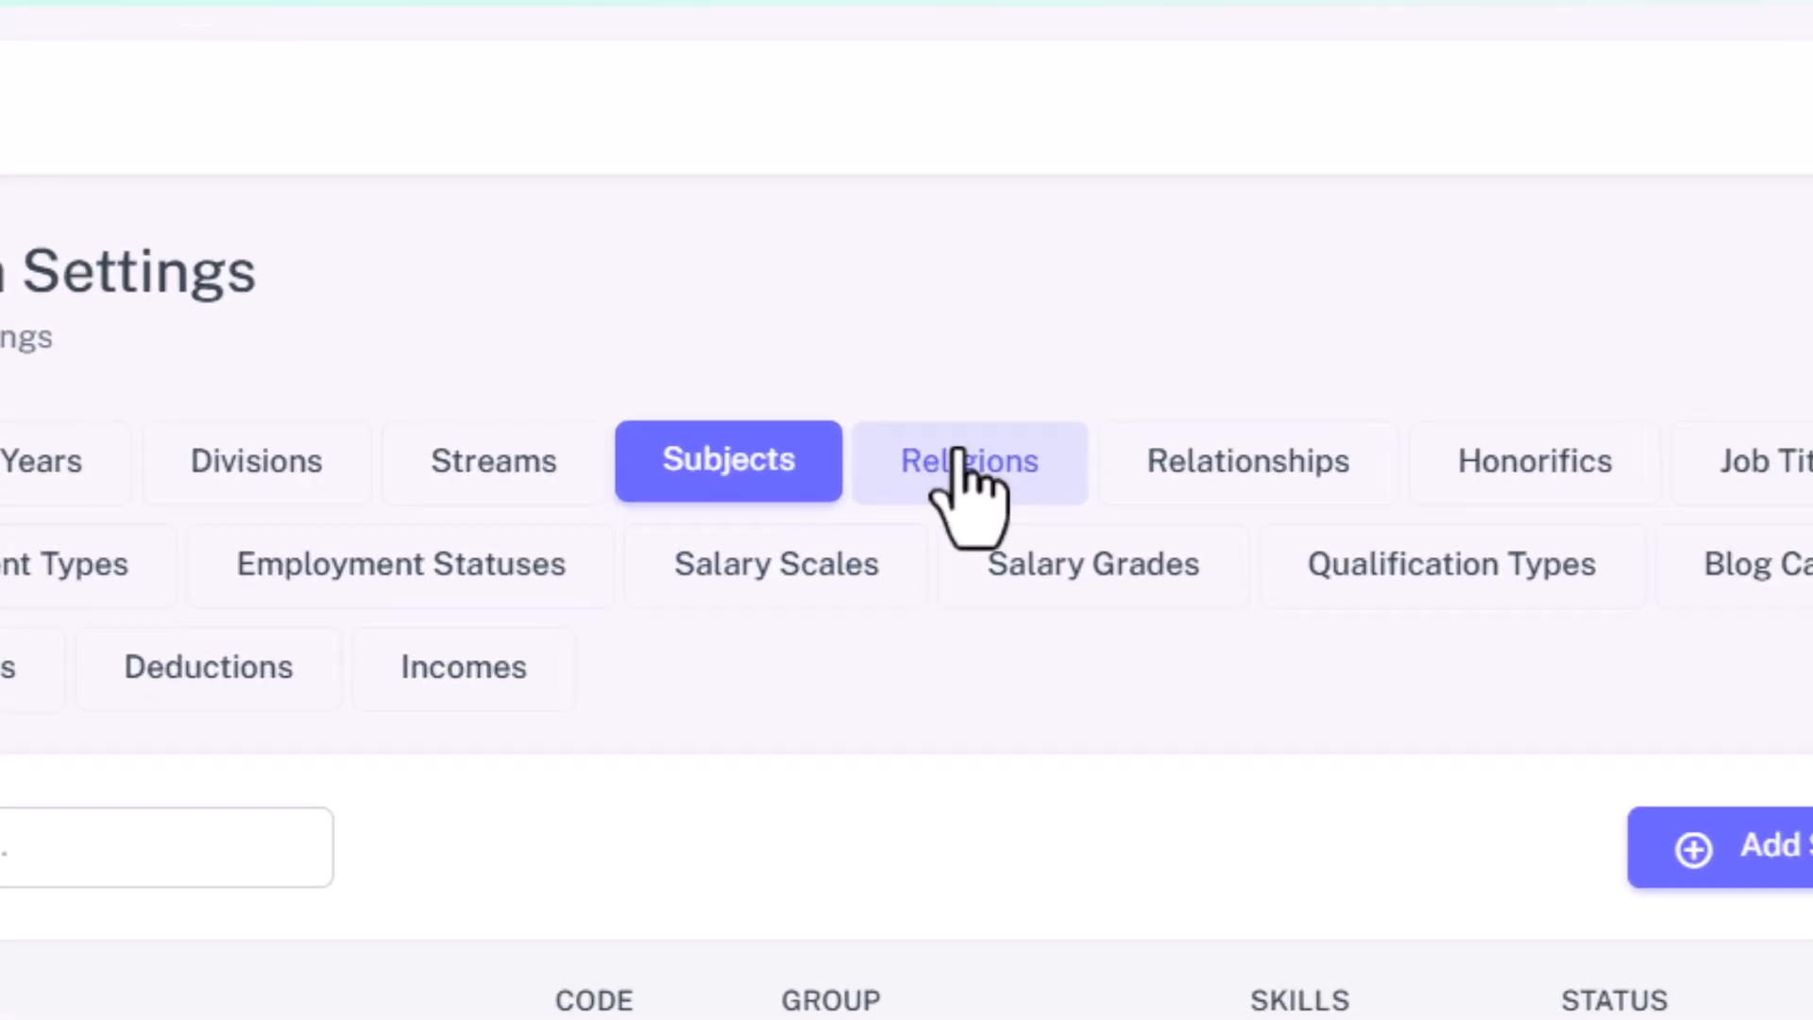
- In the religion settings, examine the form for adding a religion, try its activation switch, and close it unsaved
{"action": "left_click", "coordinate": [1095, 301]}
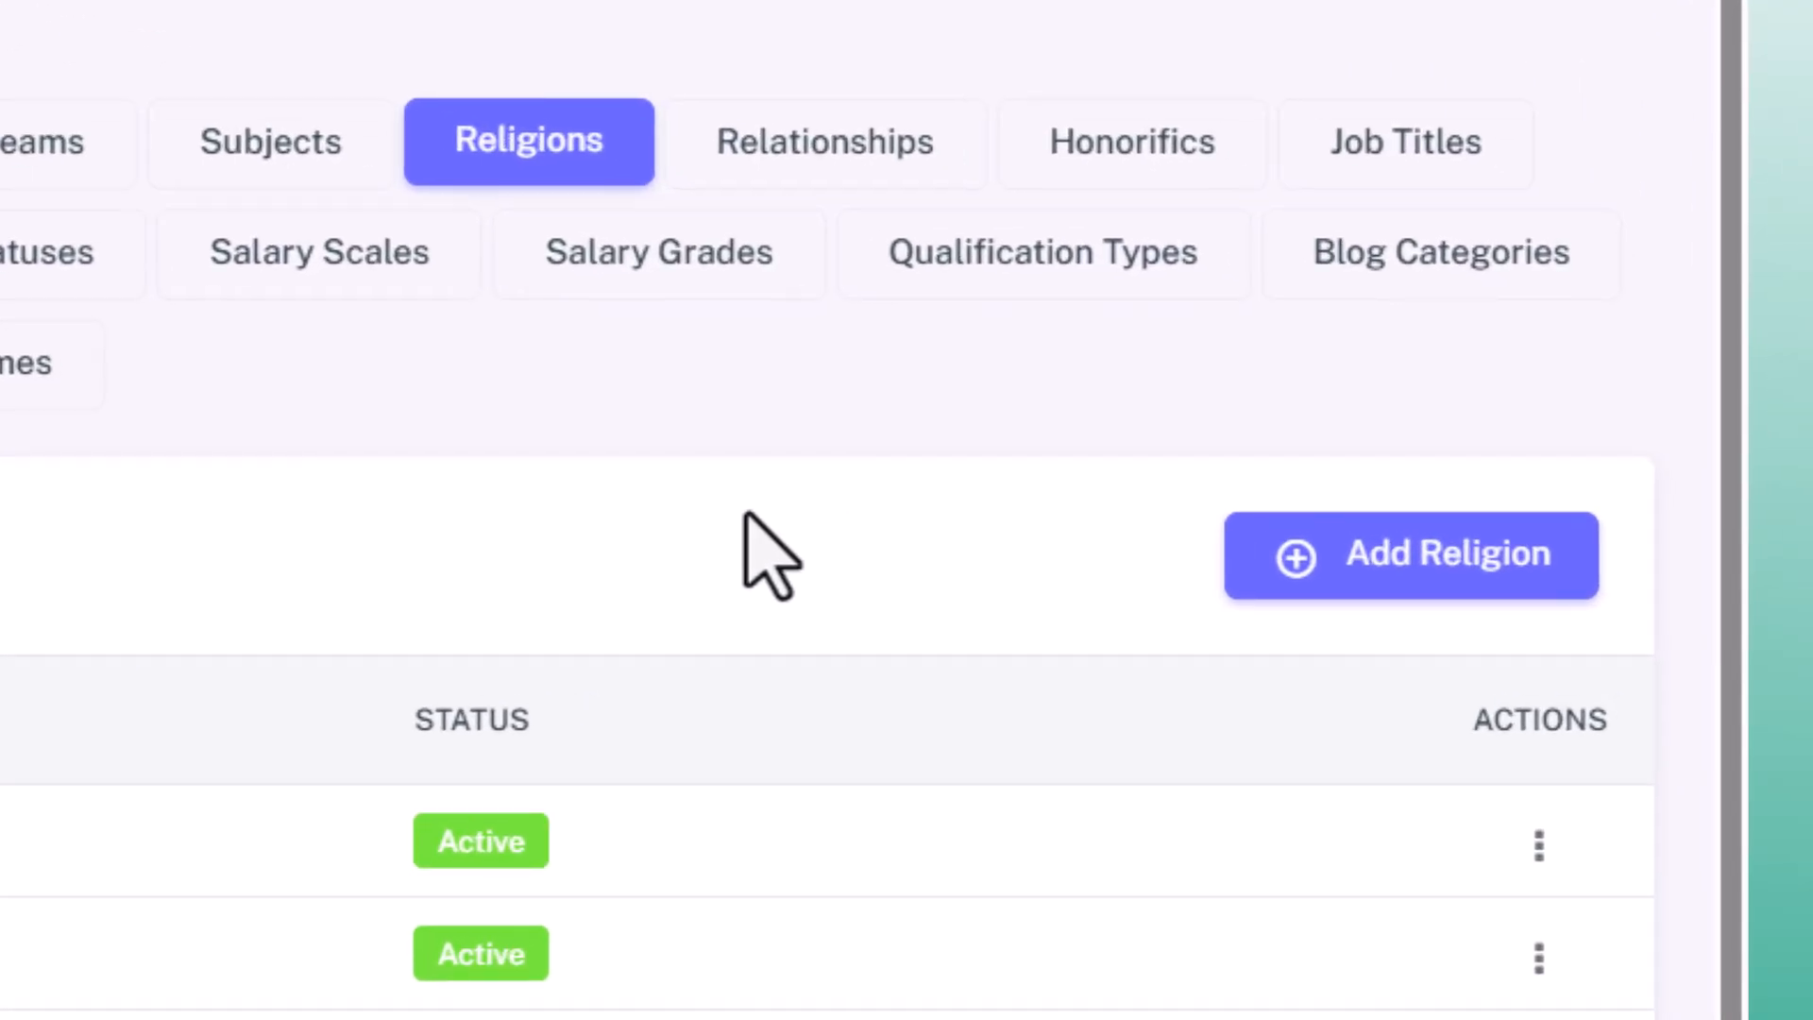
{"action": "left_click", "coordinate": [1435, 555]}
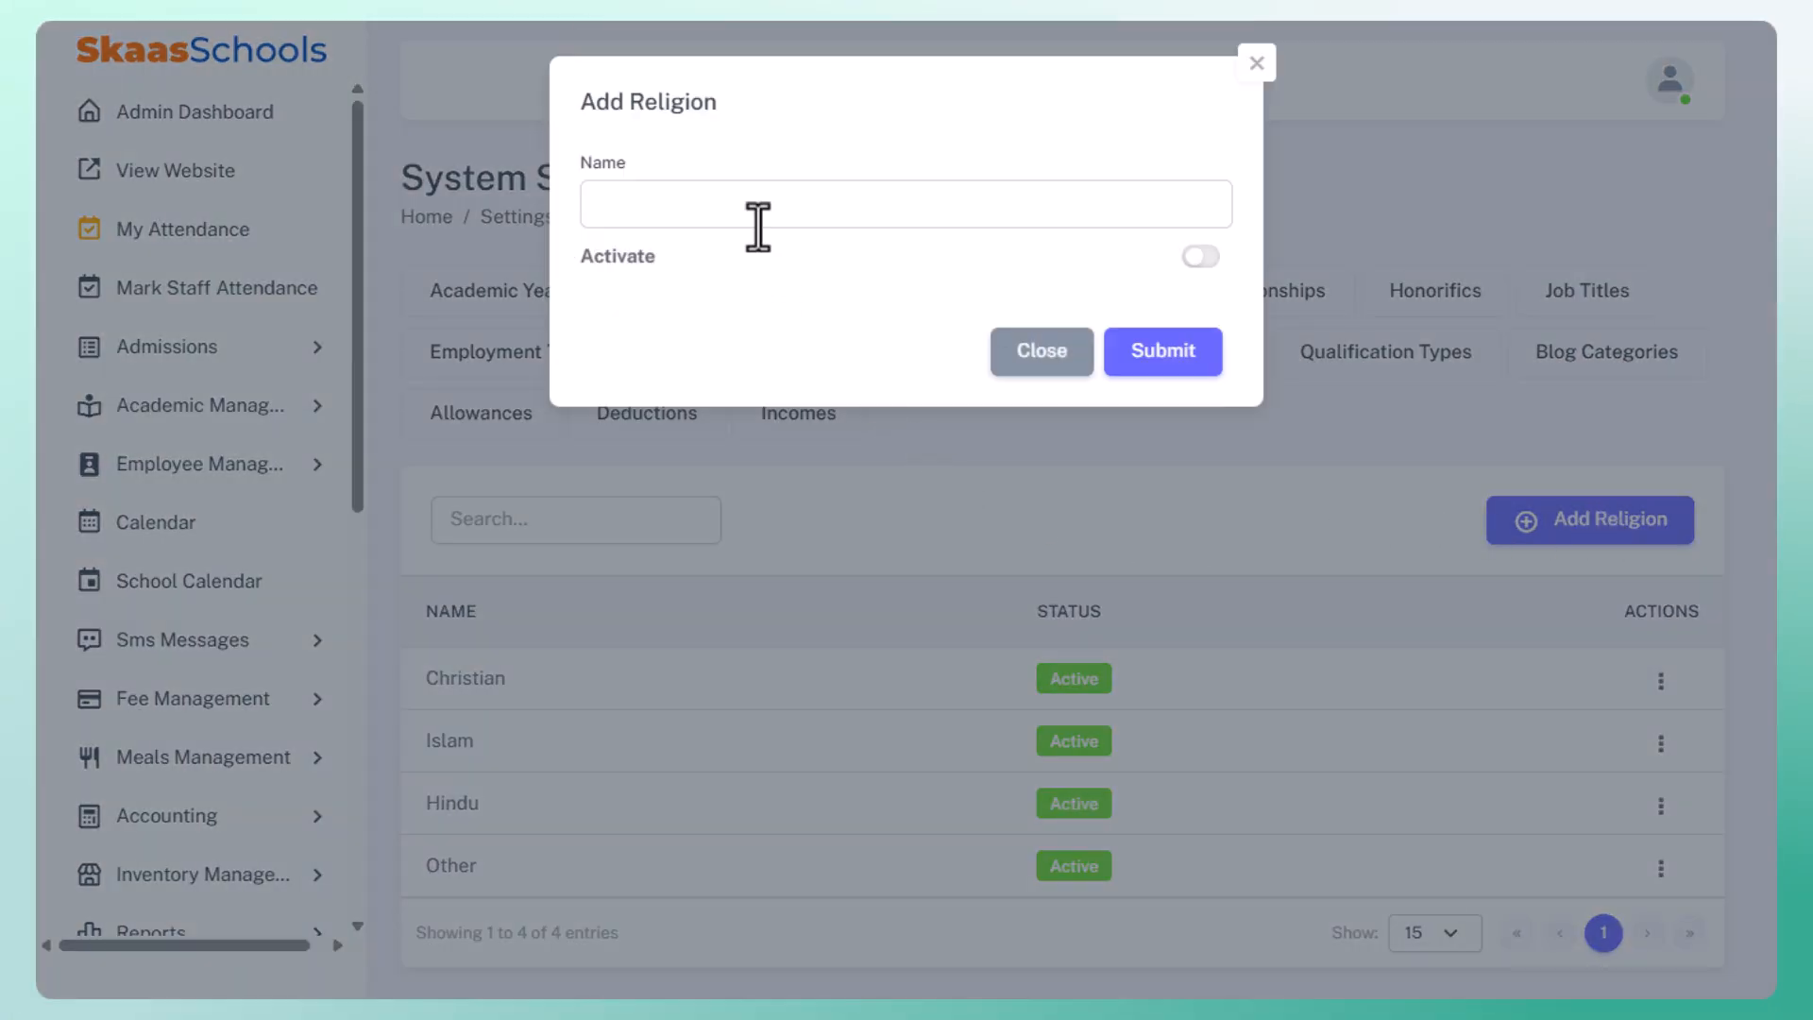
{"action": "left_click", "coordinate": [758, 227]}
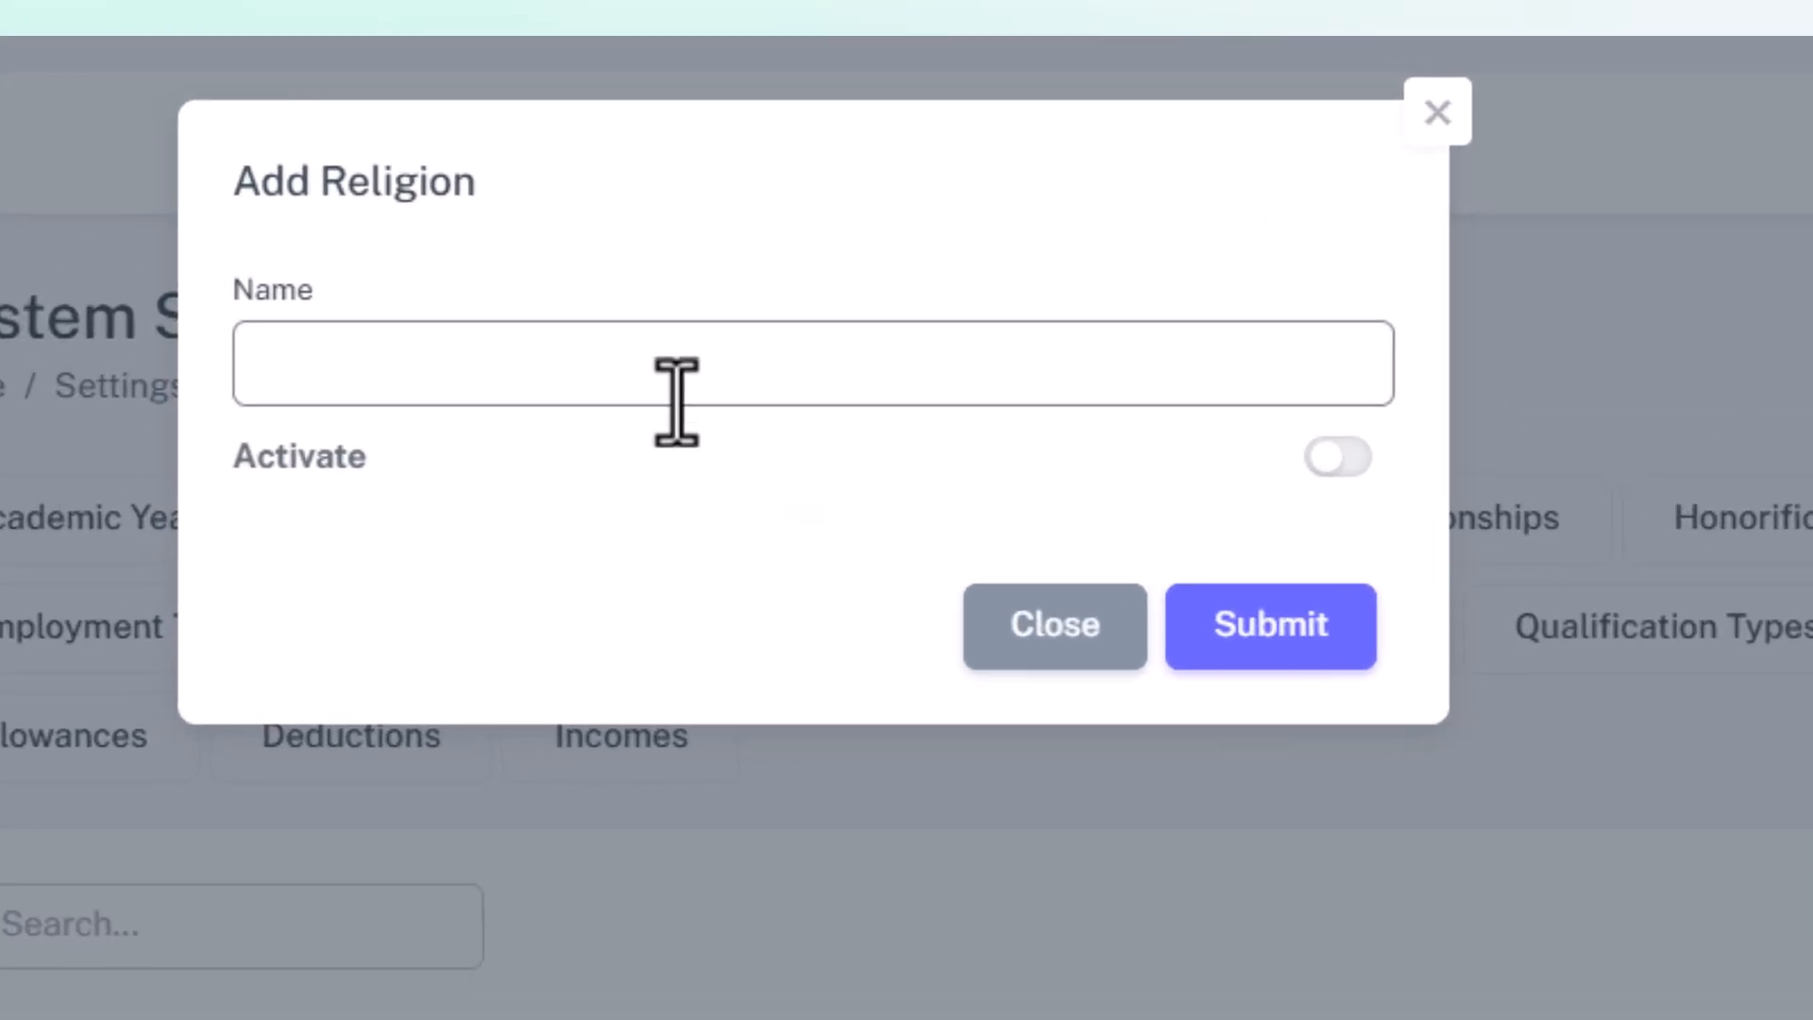
{"action": "left_click", "coordinate": [1345, 469]}
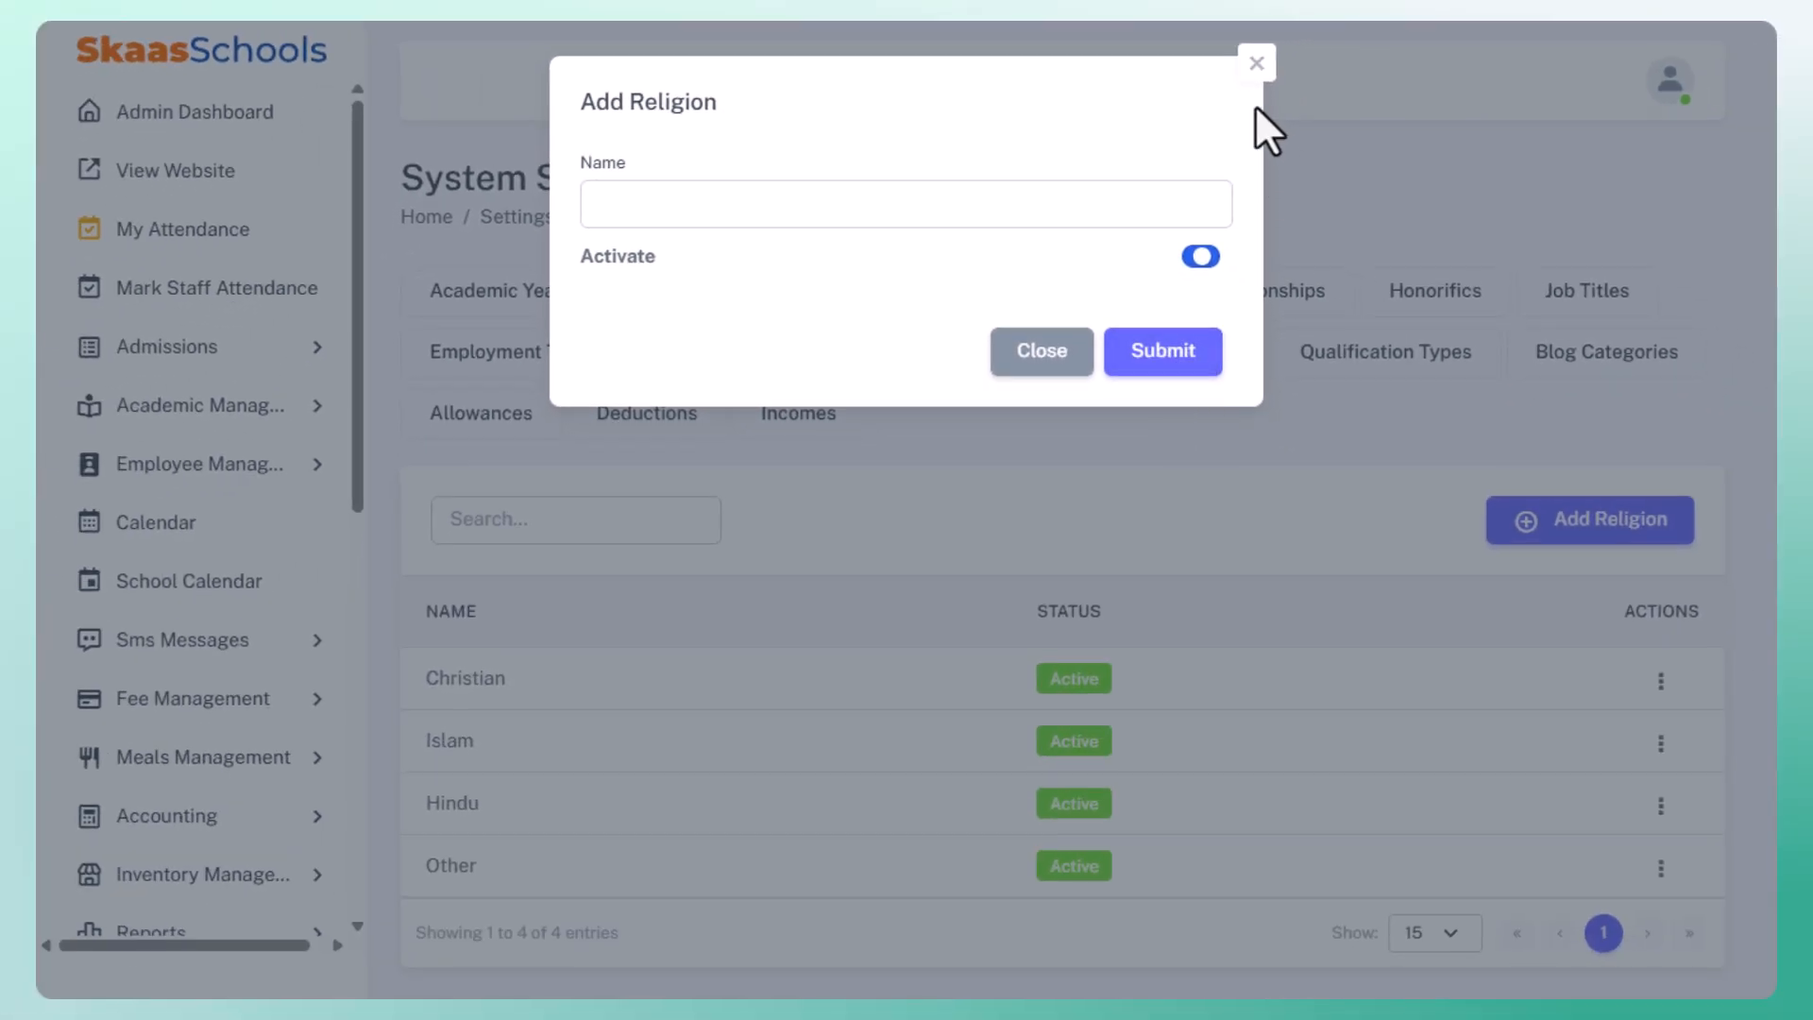
{"action": "left_click", "coordinate": [1256, 64]}
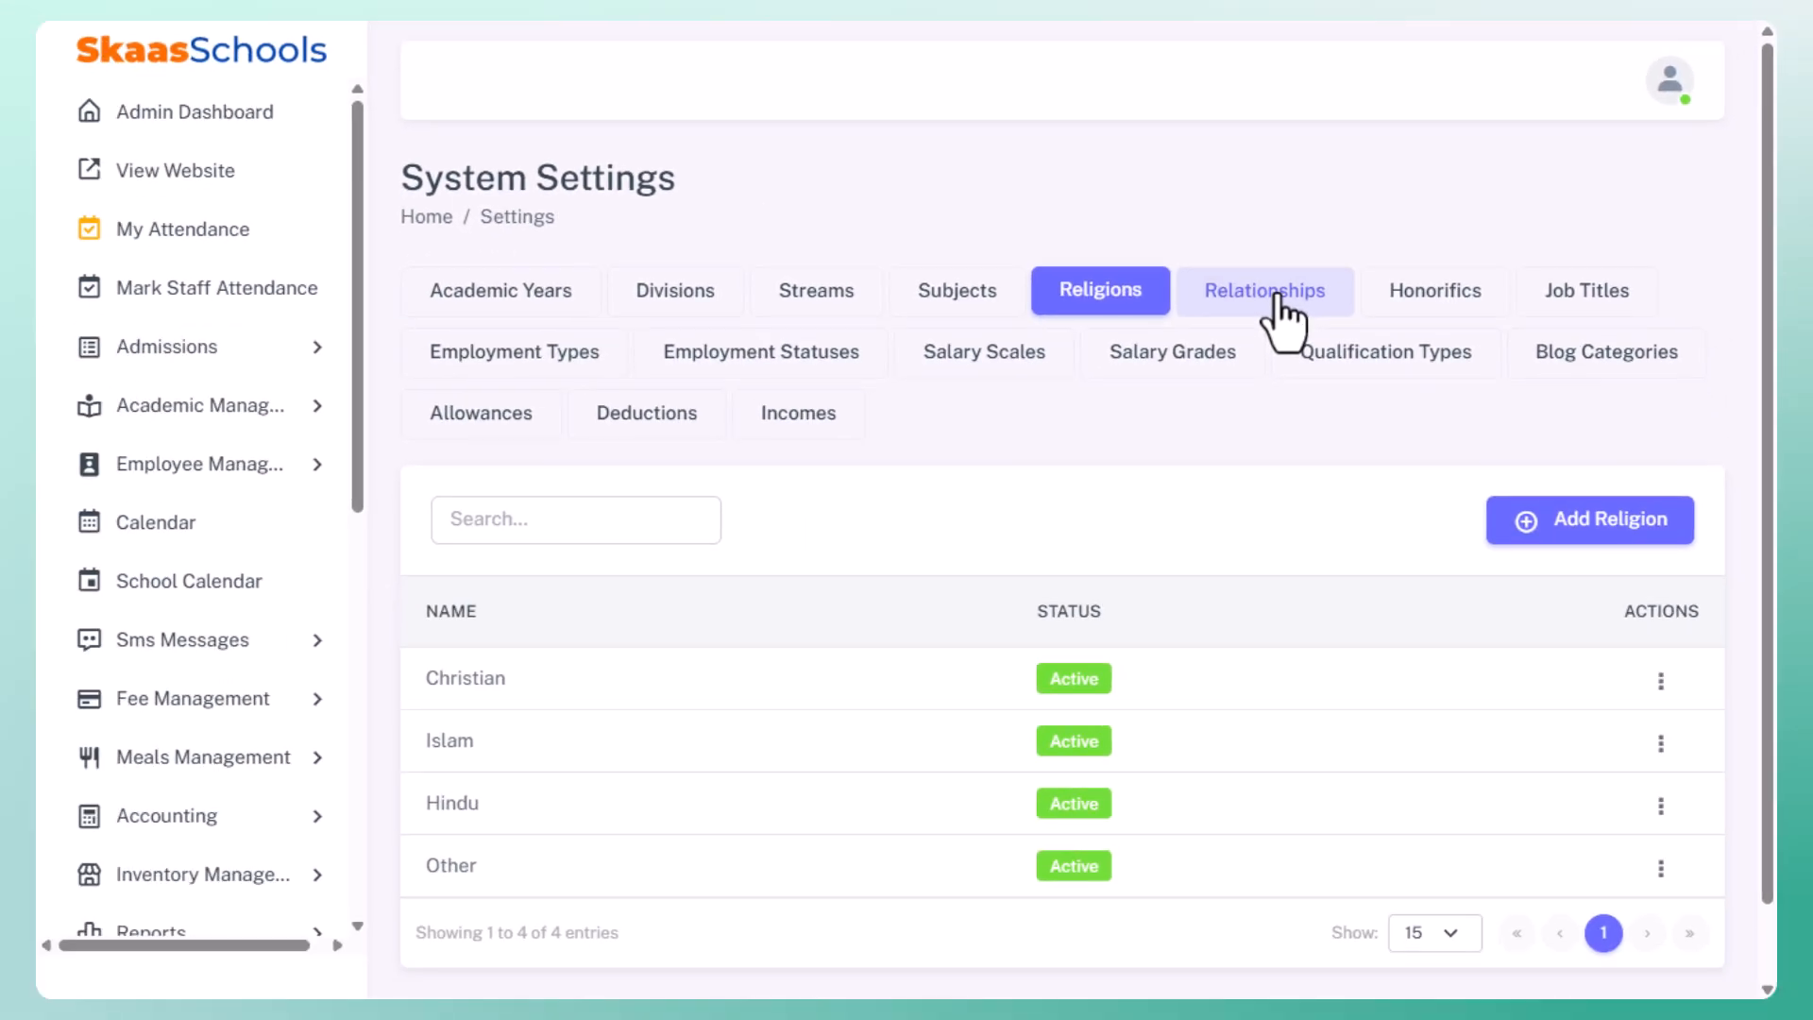
- In the relationship settings, examine the form for adding a relationship, try its activation switch, and close it unsaved
{"action": "left_click", "coordinate": [1274, 300]}
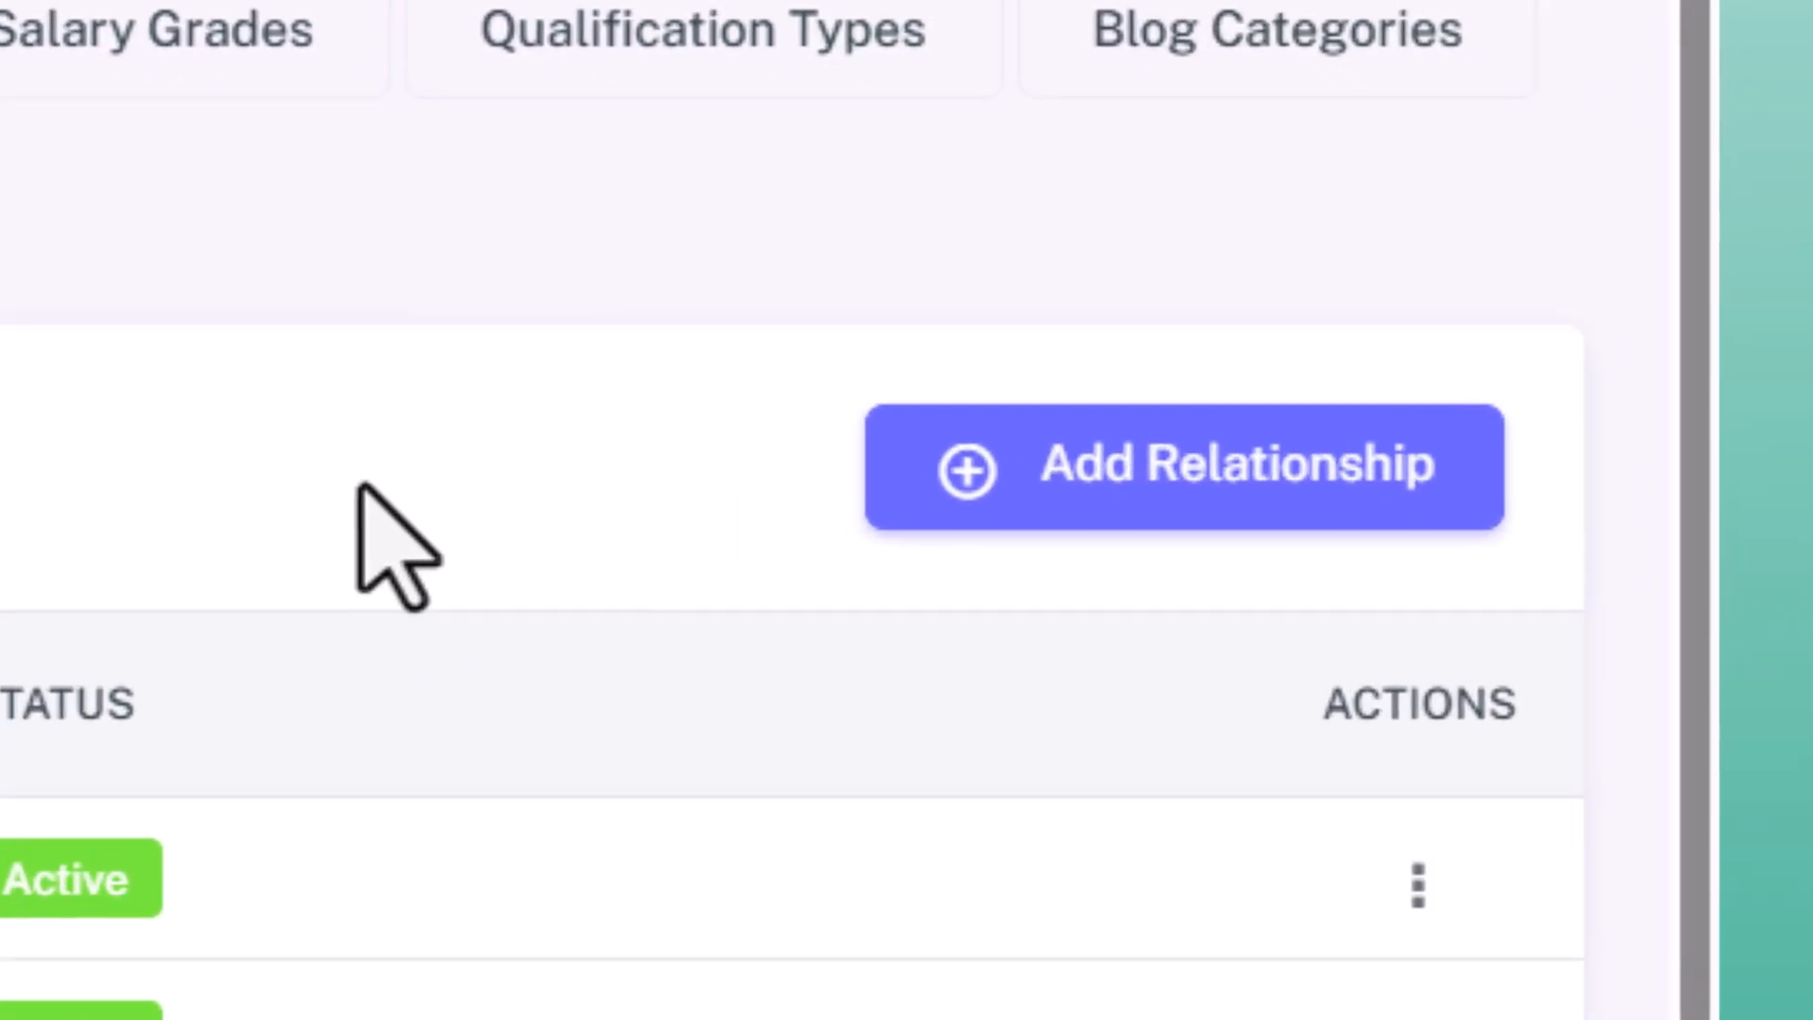
{"action": "left_click", "coordinate": [1130, 454]}
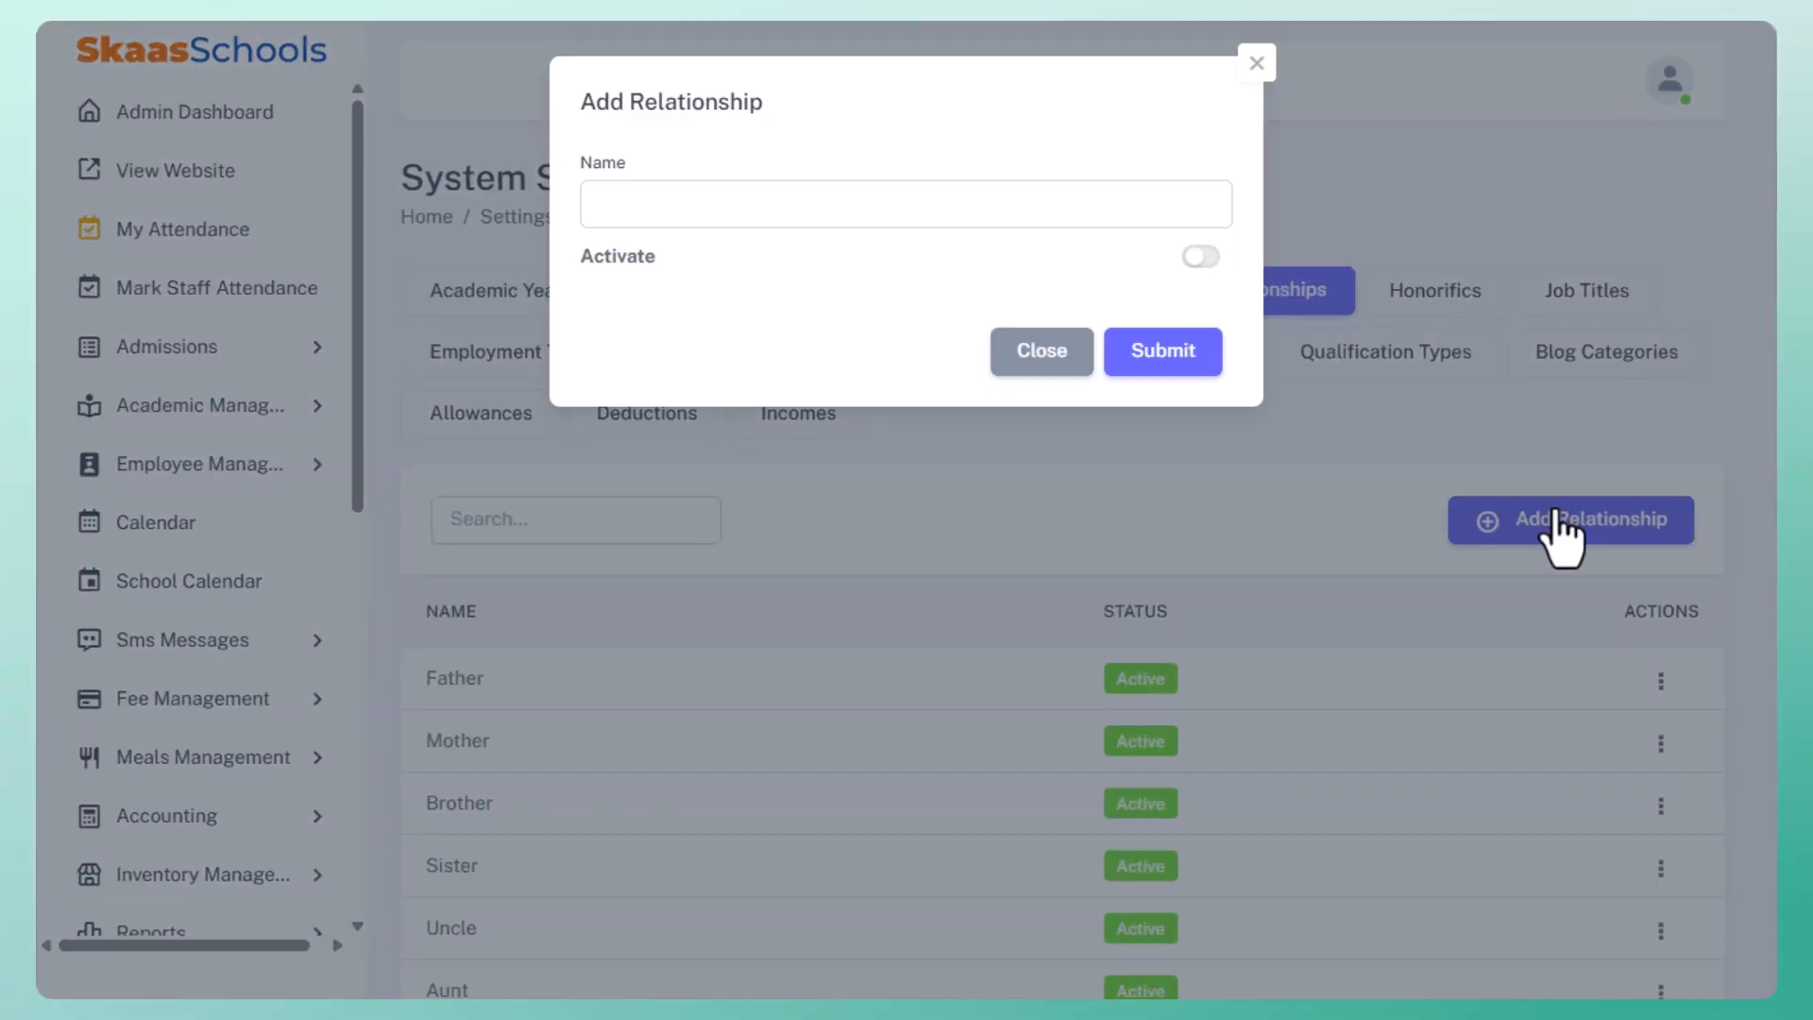
{"action": "left_click", "coordinate": [850, 214]}
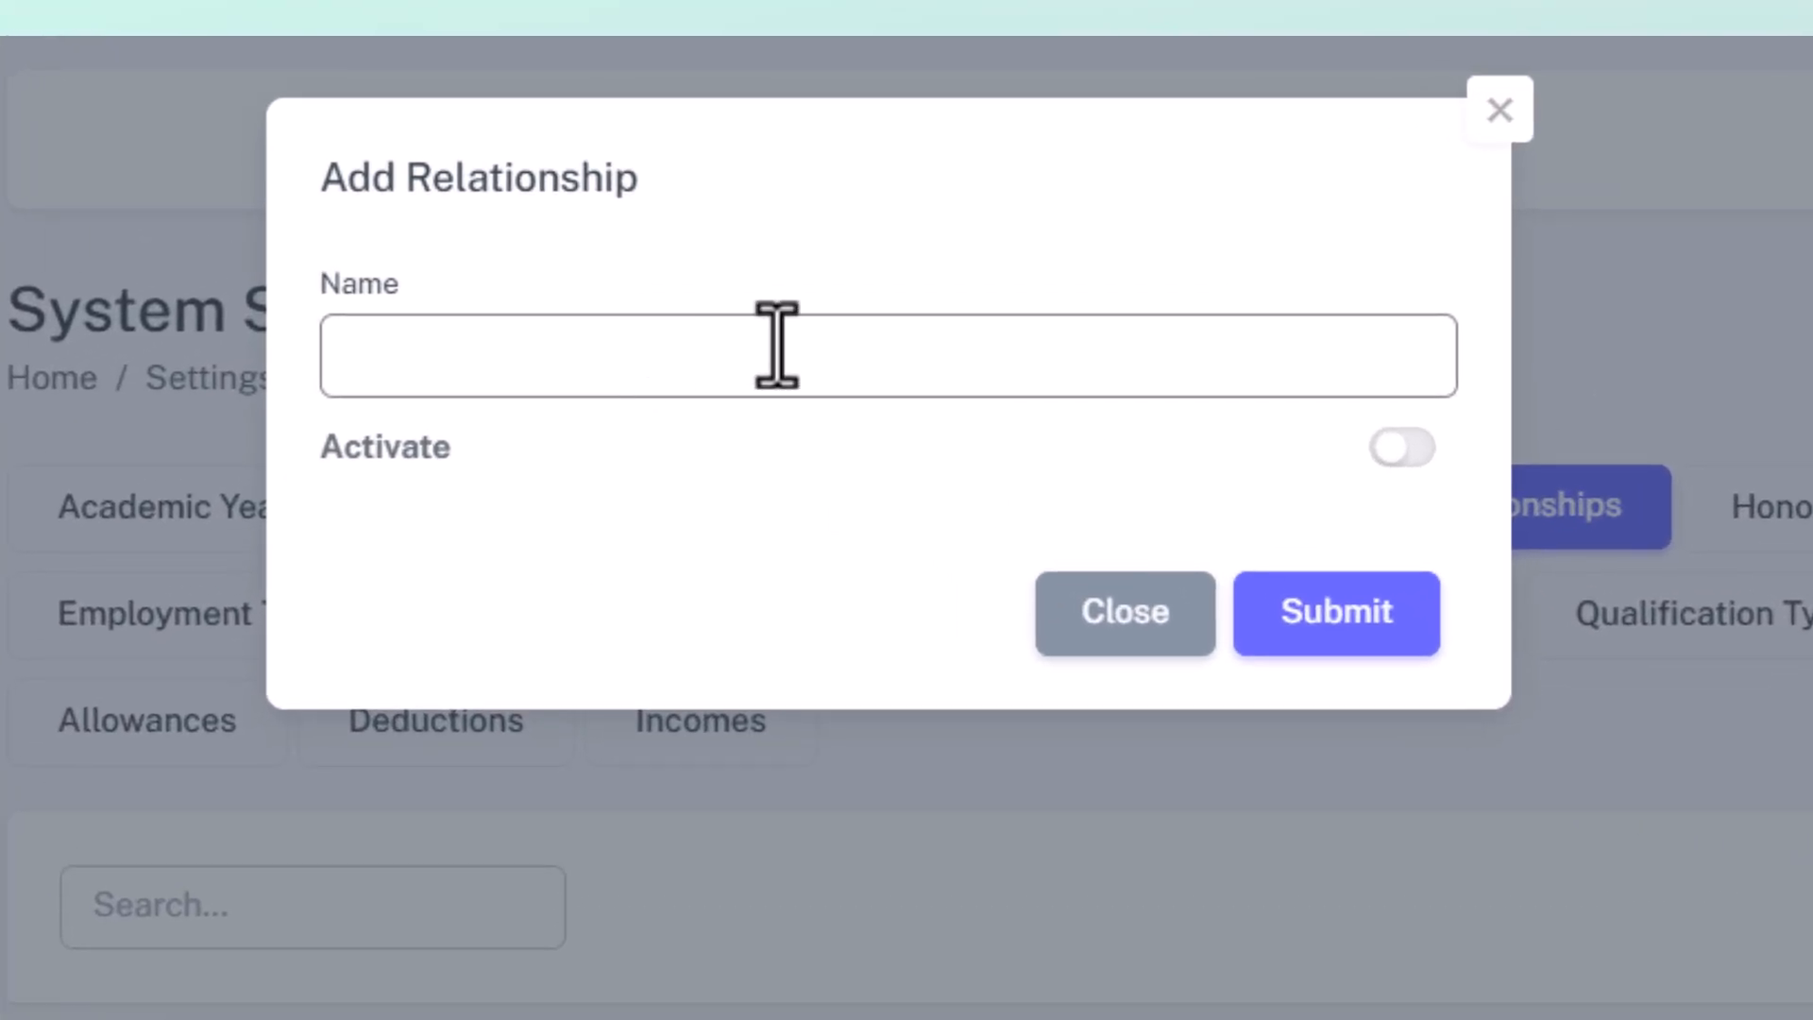
{"action": "left_click", "coordinate": [1022, 452]}
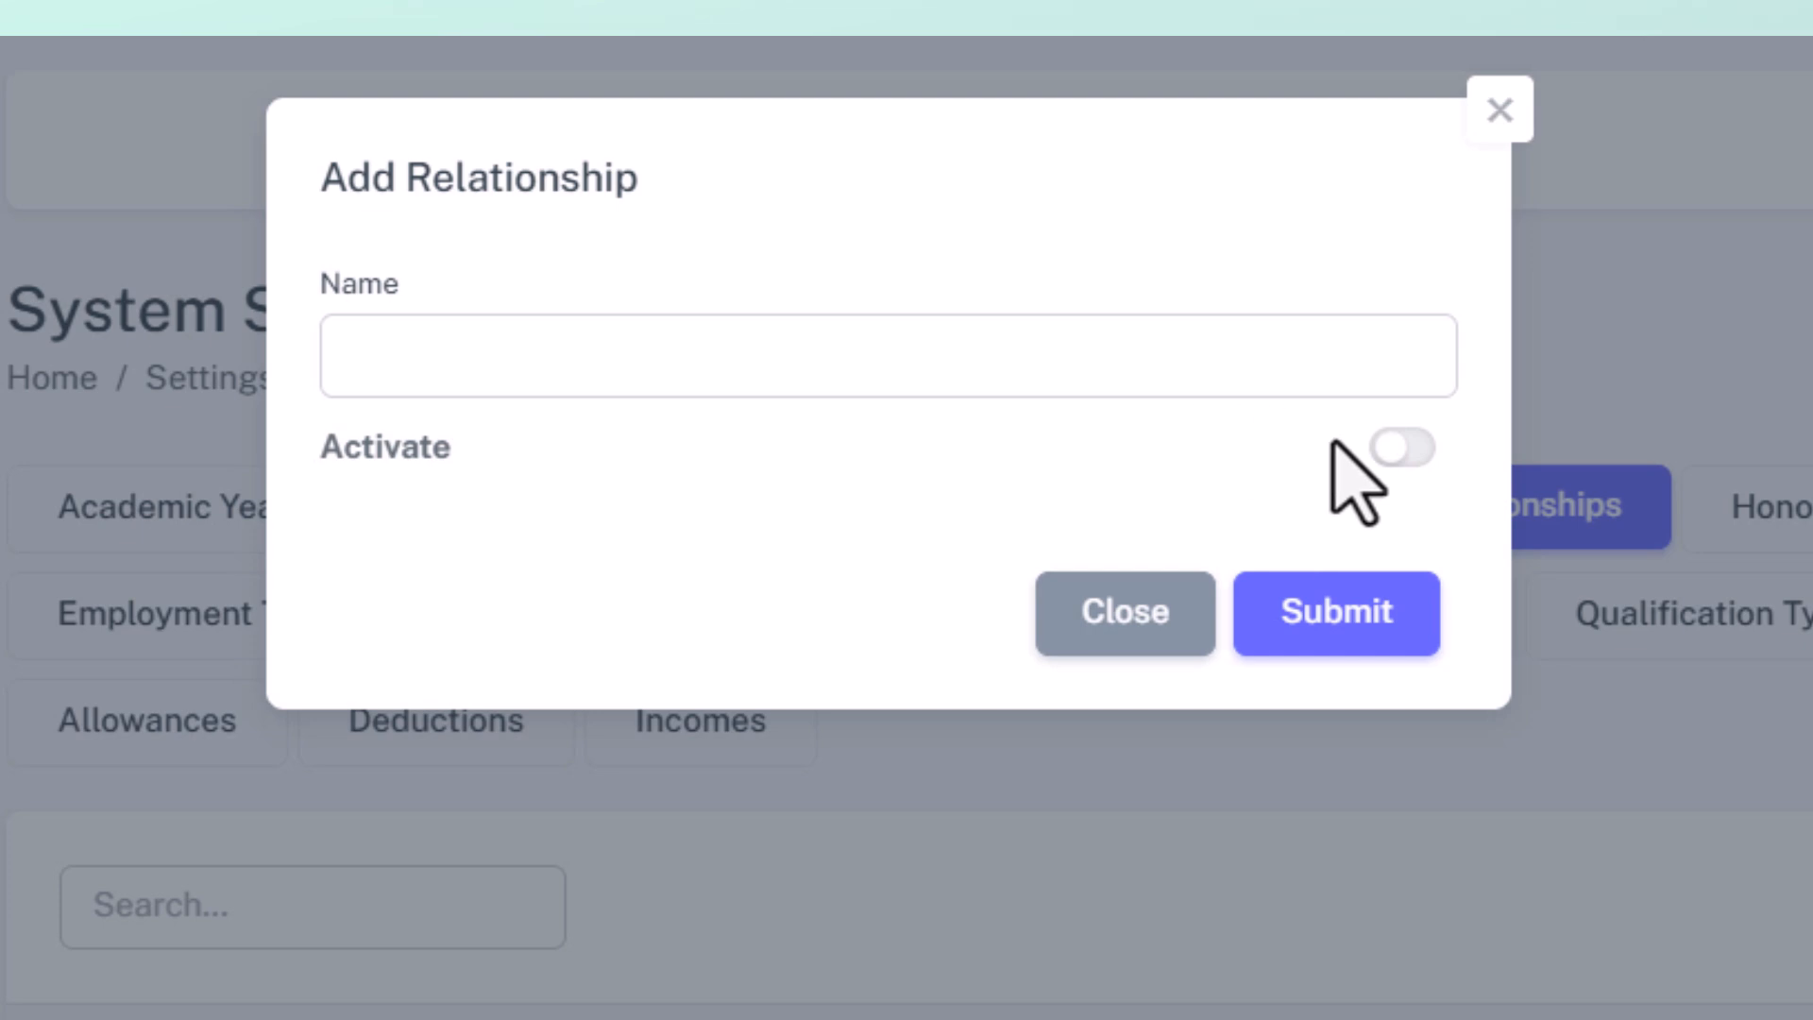
{"action": "left_click", "coordinate": [1403, 448]}
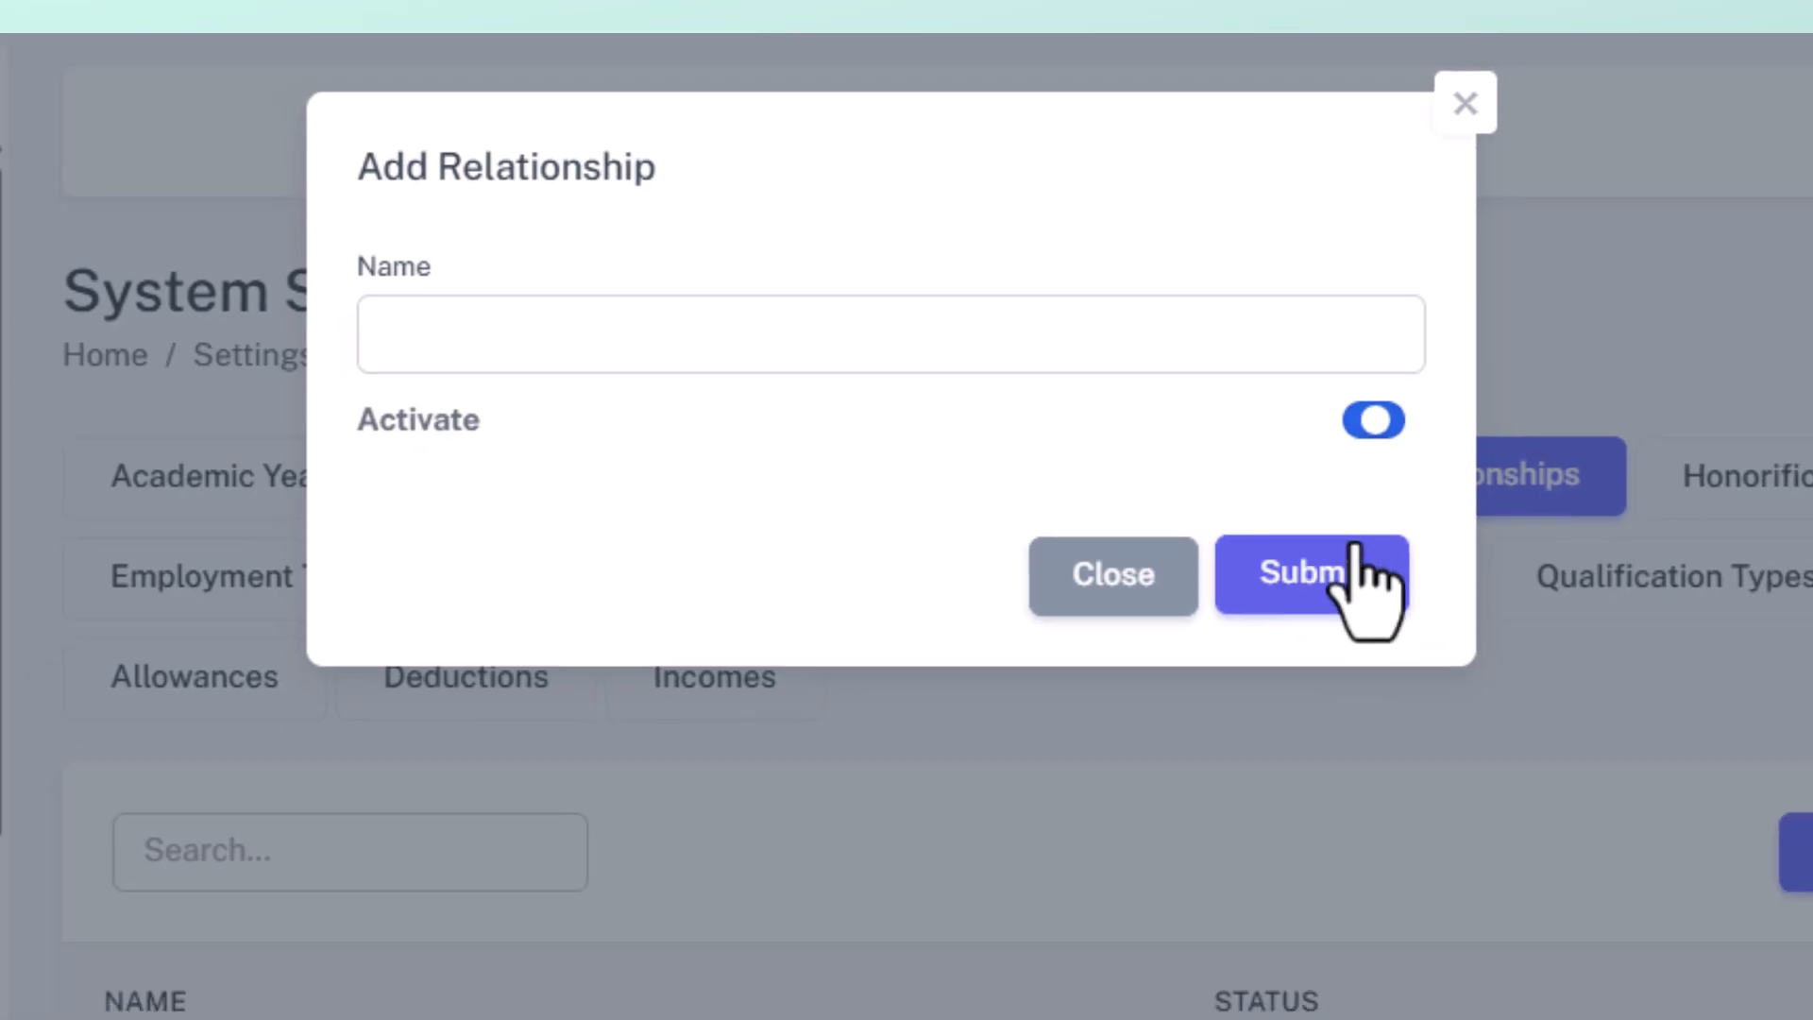
{"action": "left_click", "coordinate": [1466, 106]}
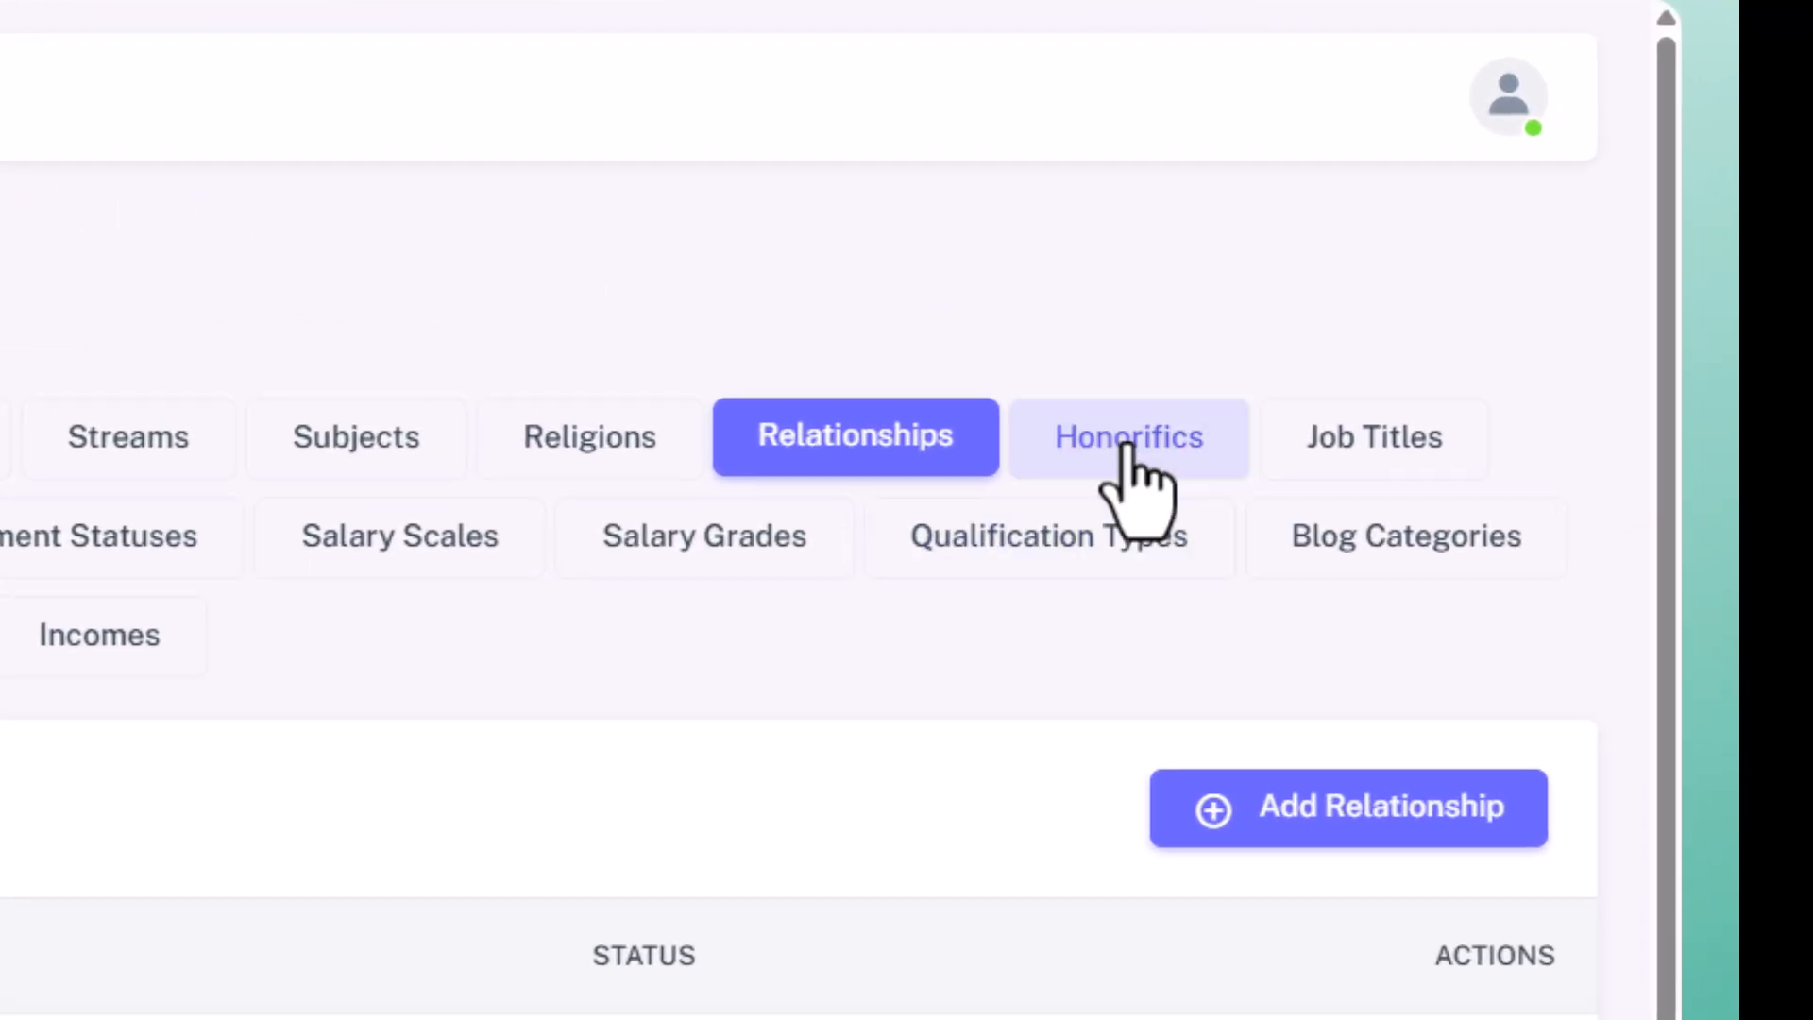
- Open the honorific settings and view the actions available for the honorific Mr
{"action": "left_click", "coordinate": [1432, 292]}
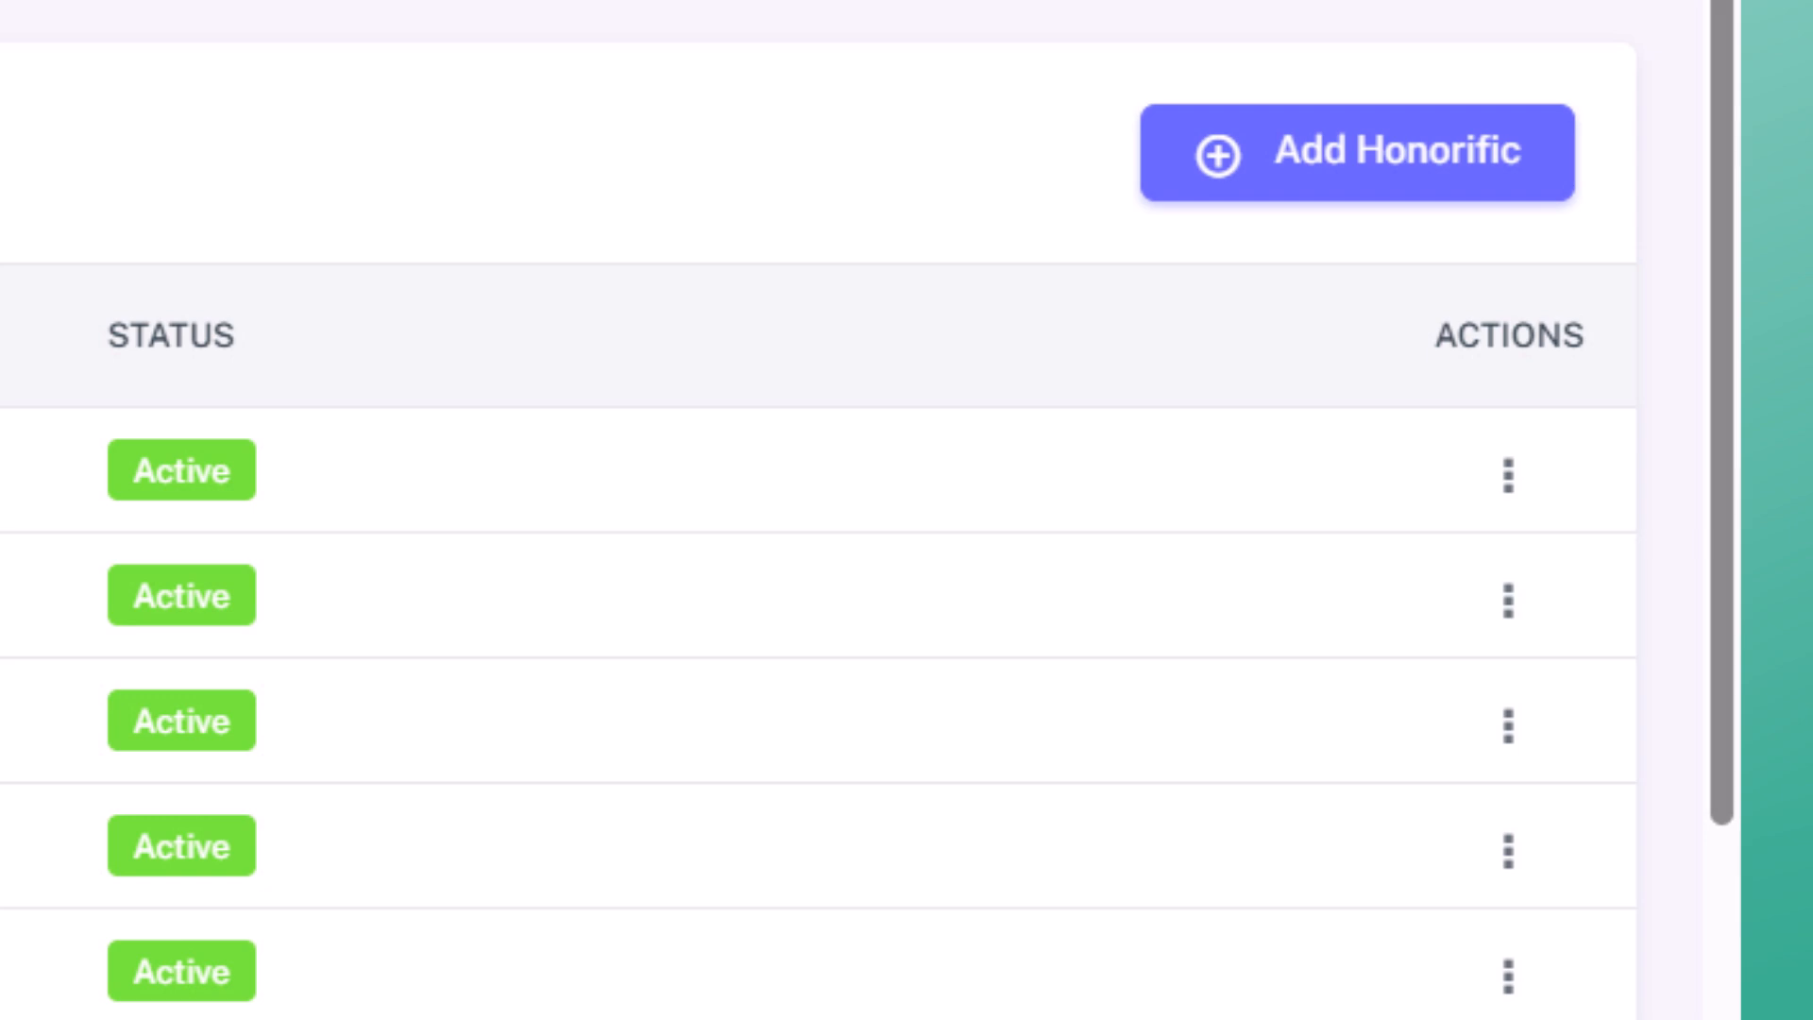
{"action": "left_click", "coordinate": [1509, 477]}
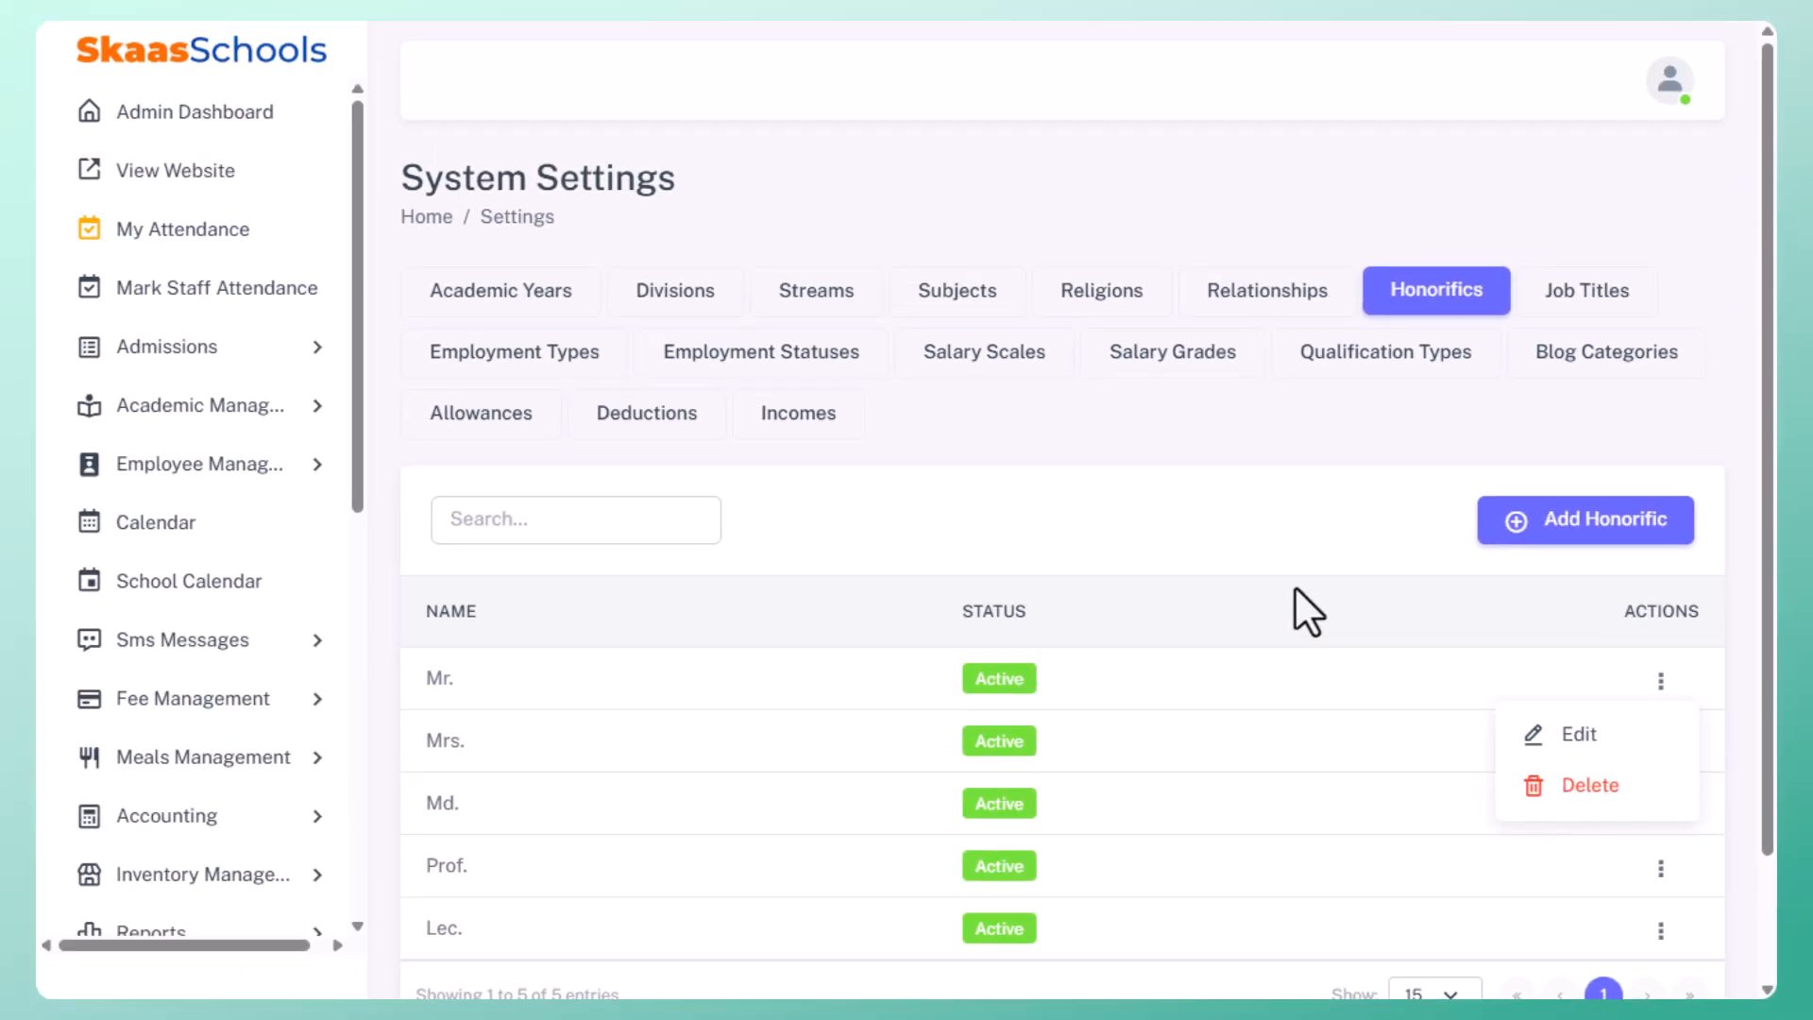
{"action": "left_click", "coordinate": [1278, 530]}
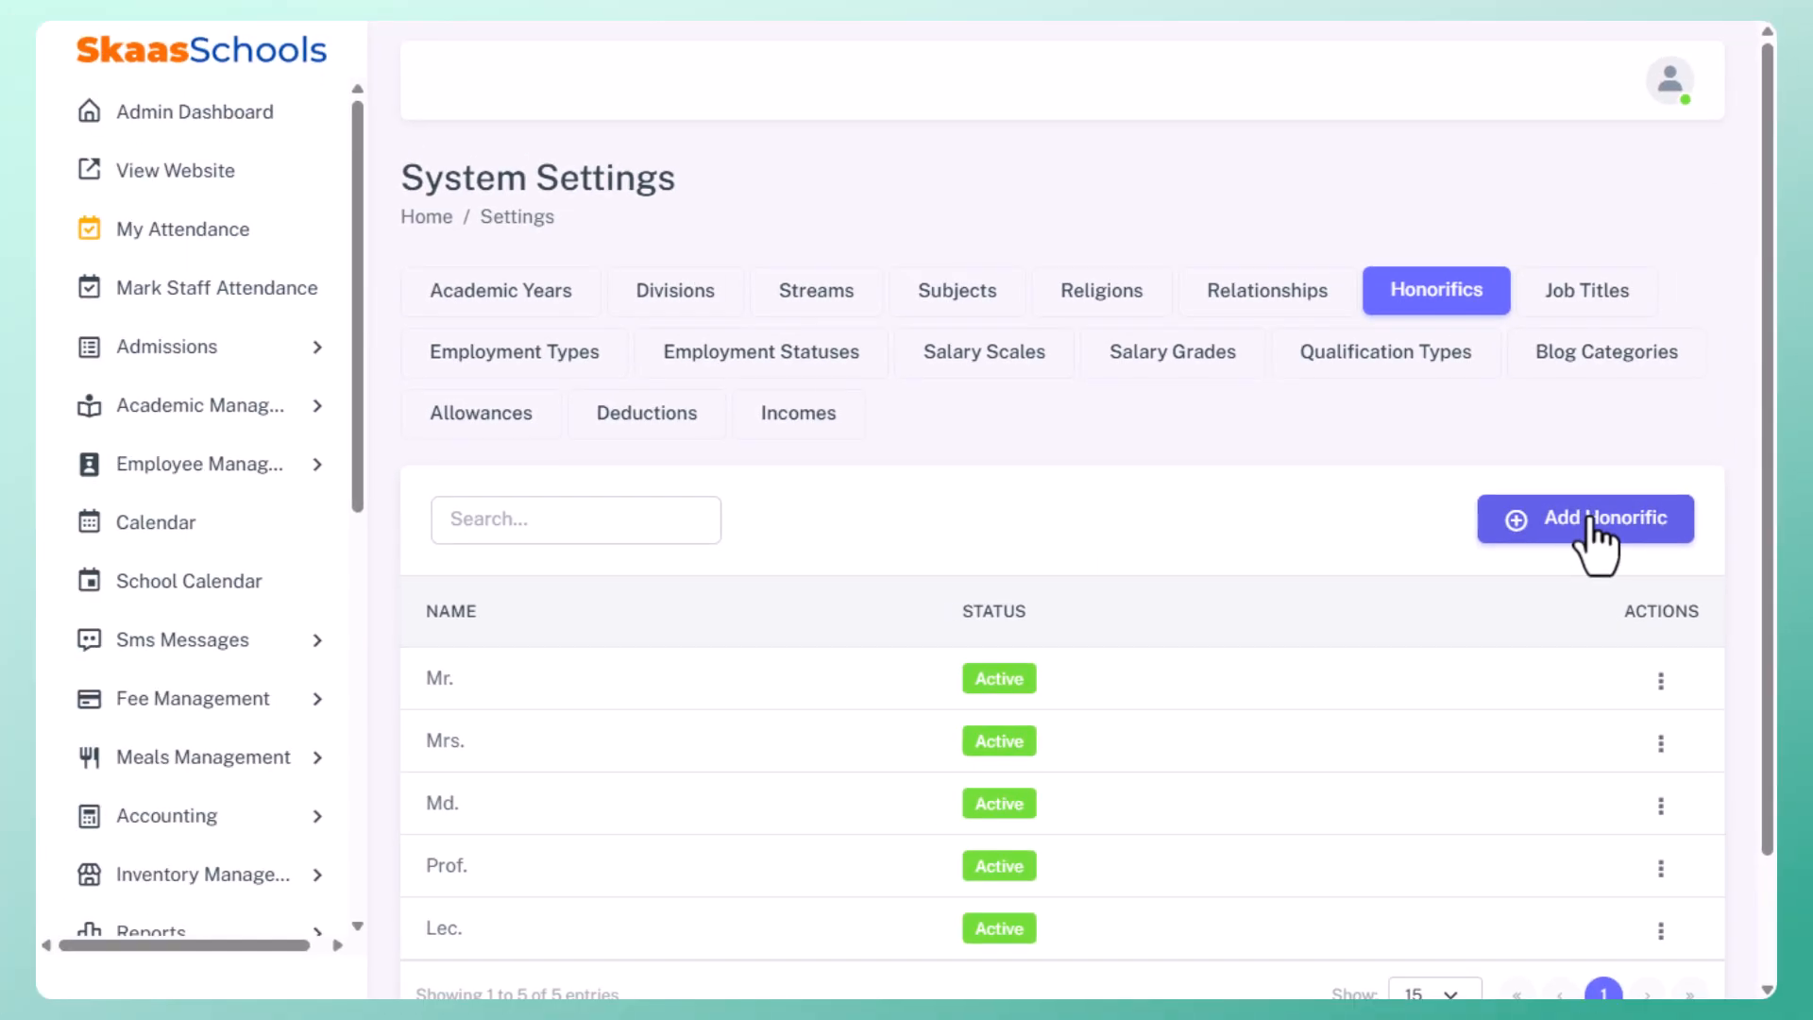
- Examine the form for adding an honorific, try its activation switch, and close it unsaved
{"action": "left_click", "coordinate": [1476, 540]}
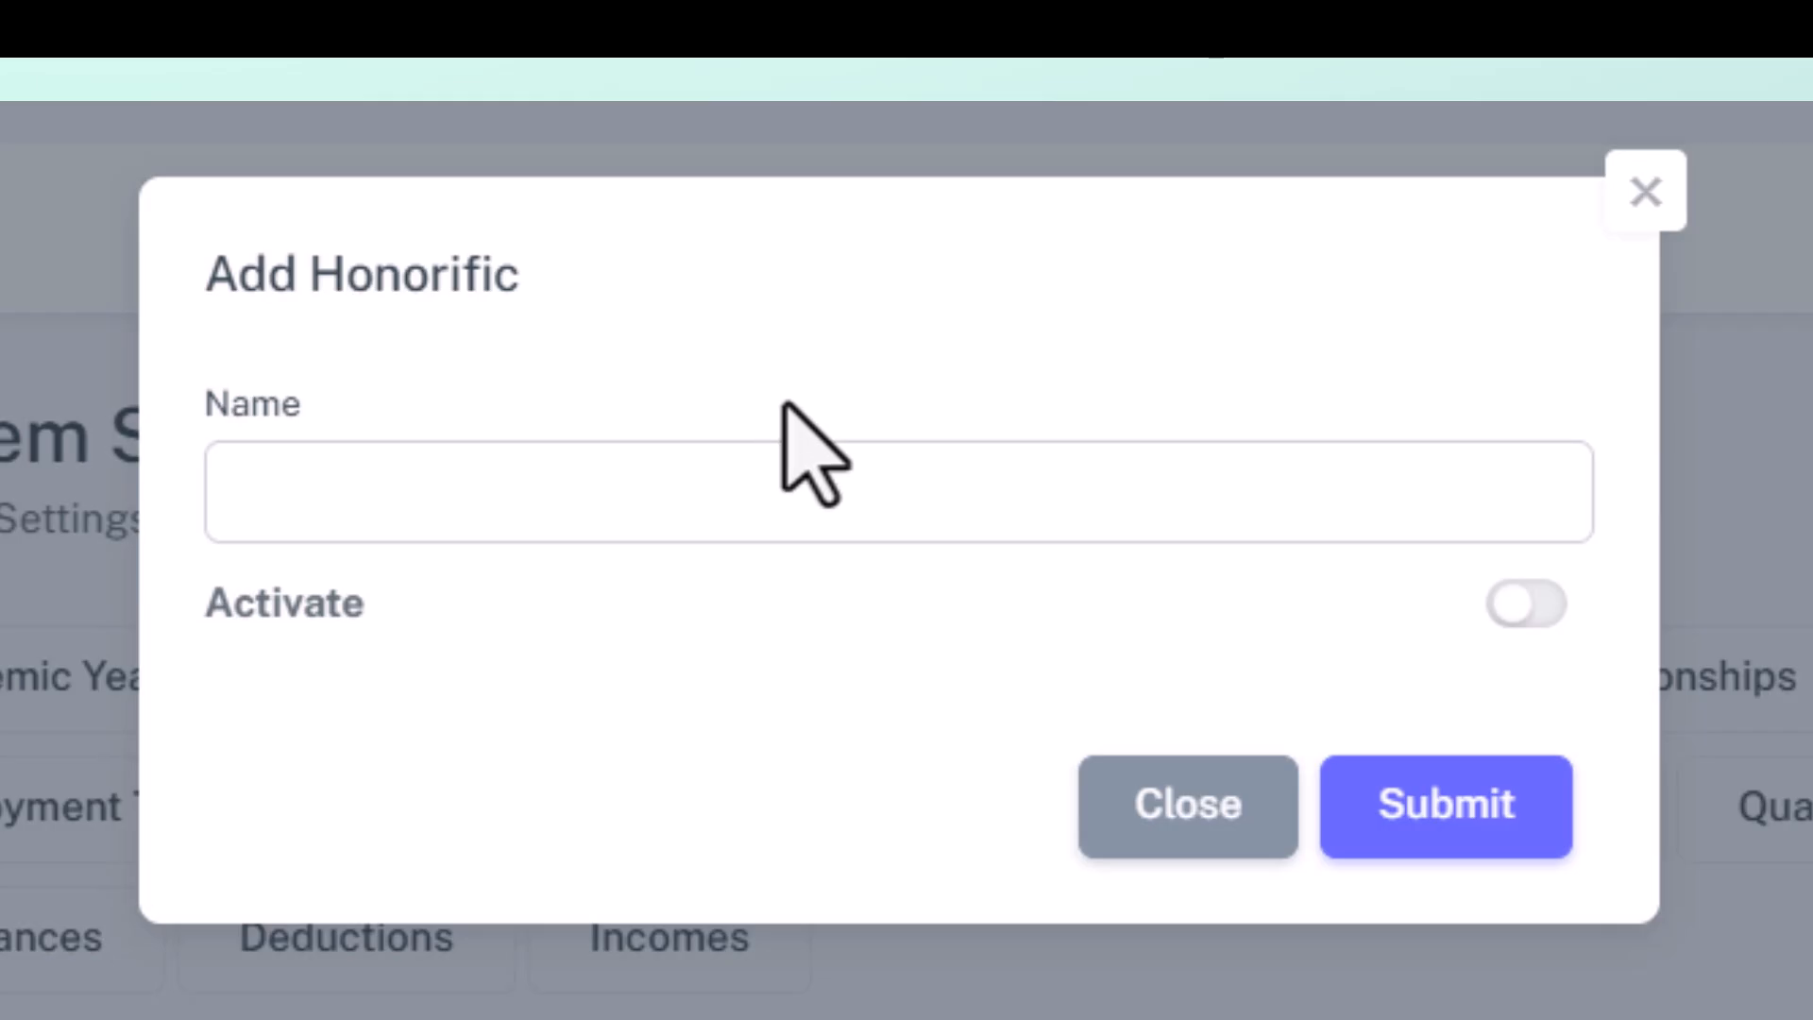
{"action": "left_click", "coordinate": [506, 478]}
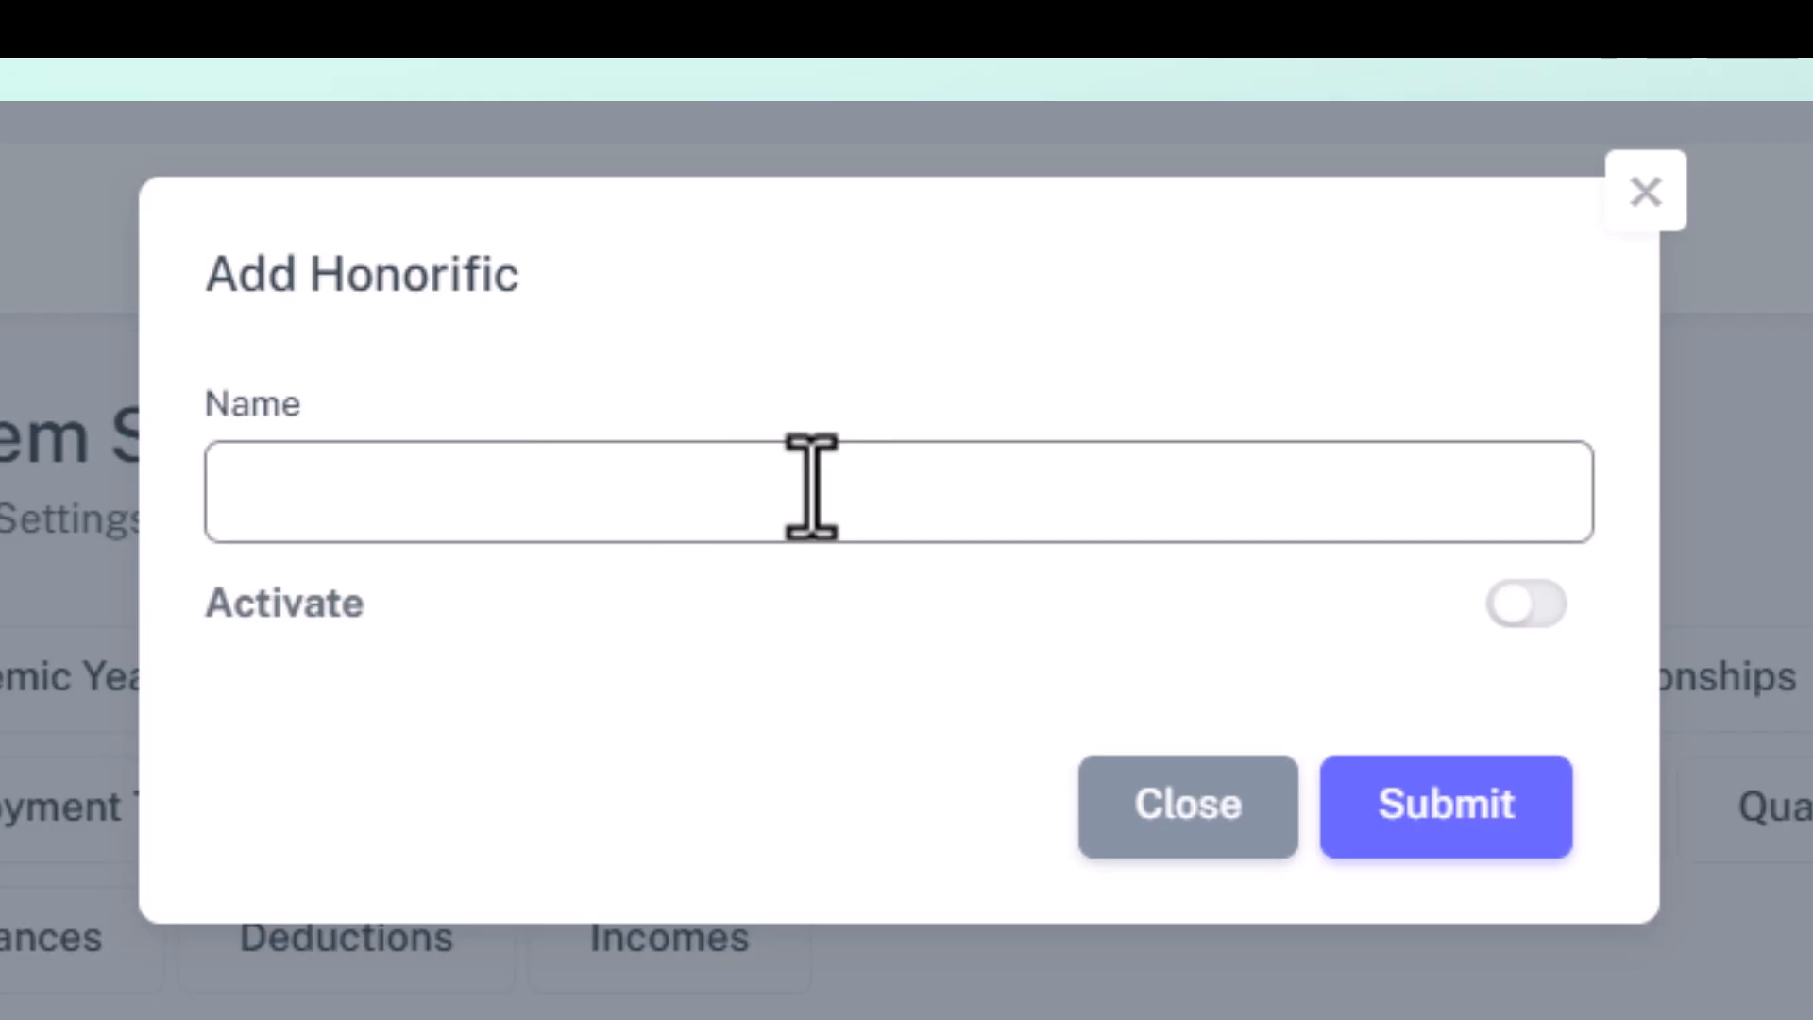
{"action": "left_click", "coordinate": [1520, 603]}
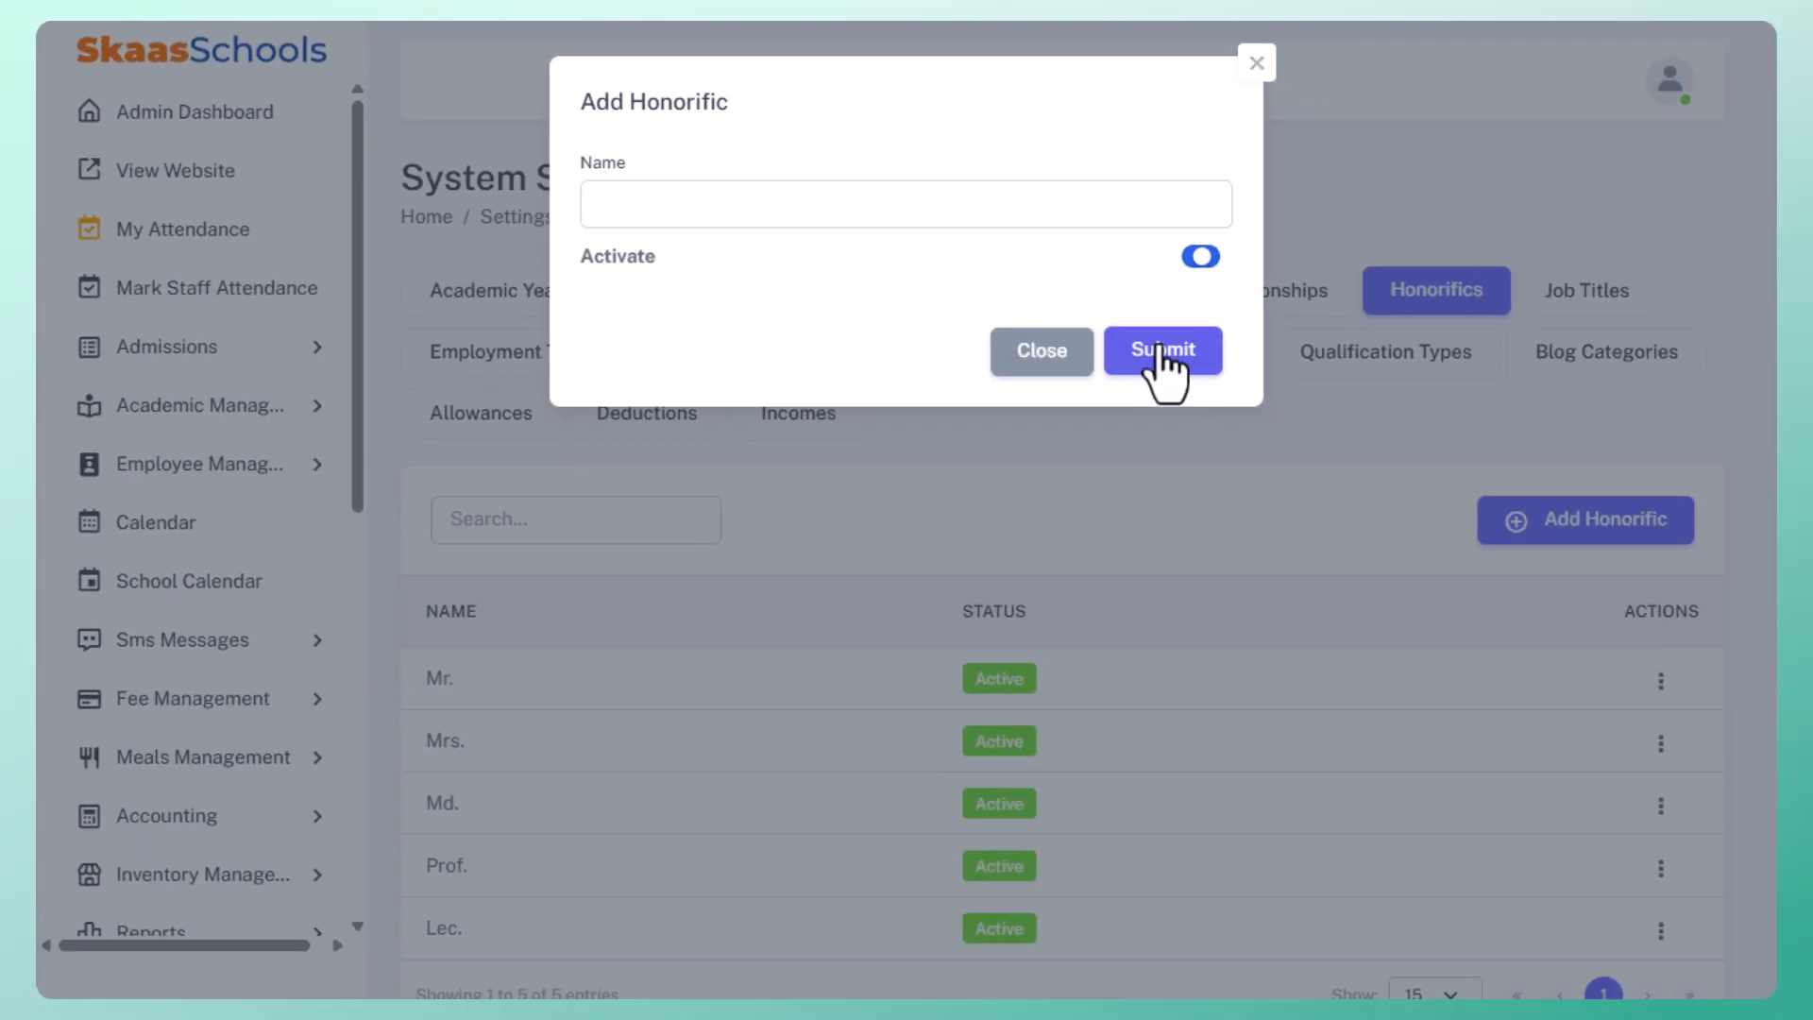
{"action": "left_click", "coordinate": [1257, 64]}
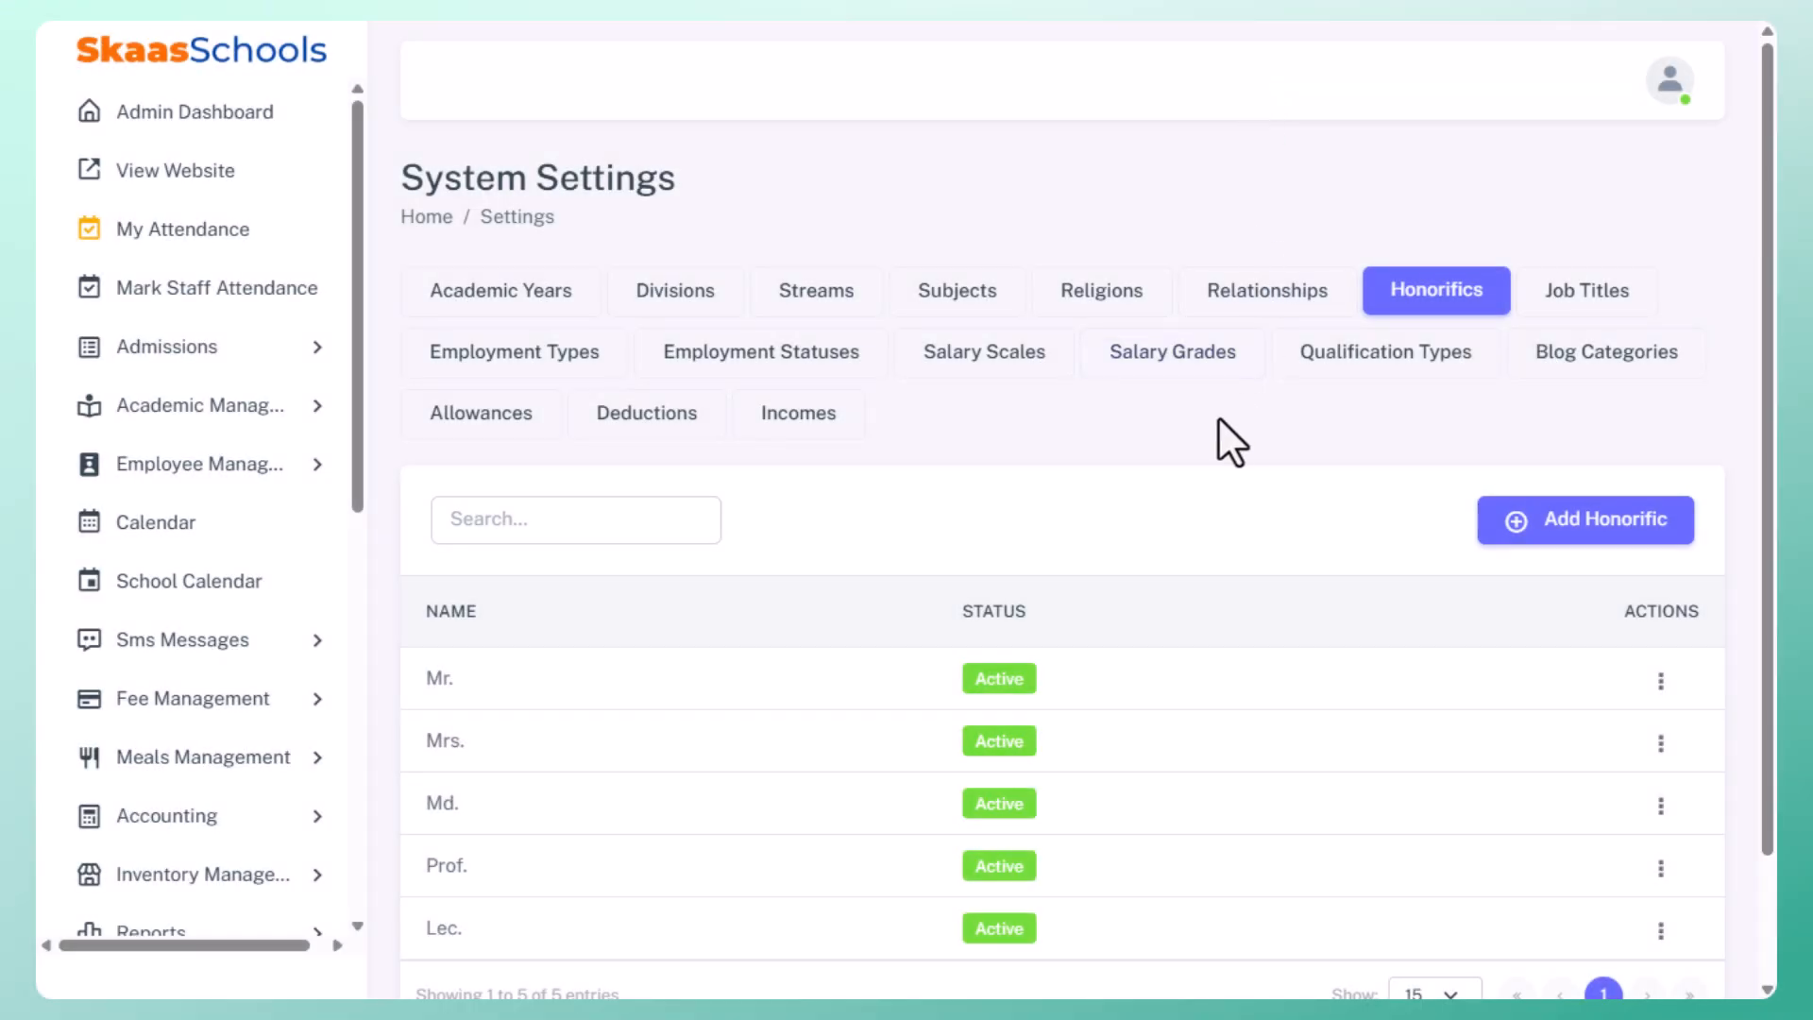